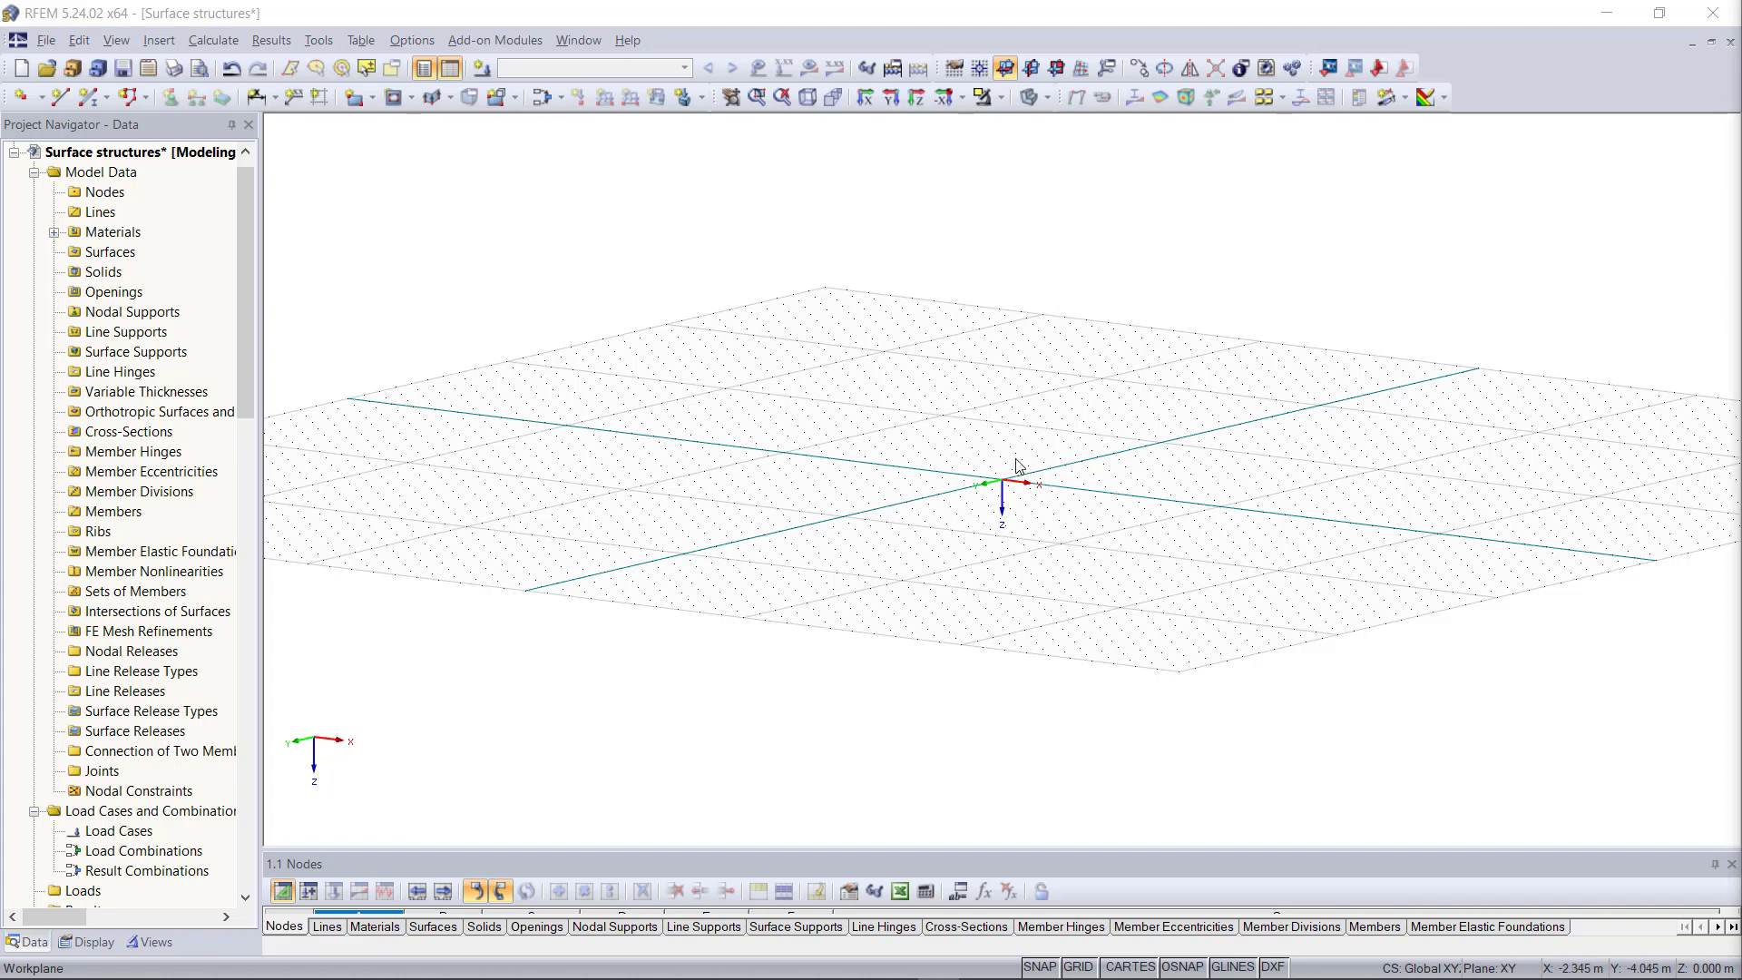
- Define a new rectangular surface with material Concrete C30/37, constant thickness 300 mm and Standard stiffness
click(353, 100)
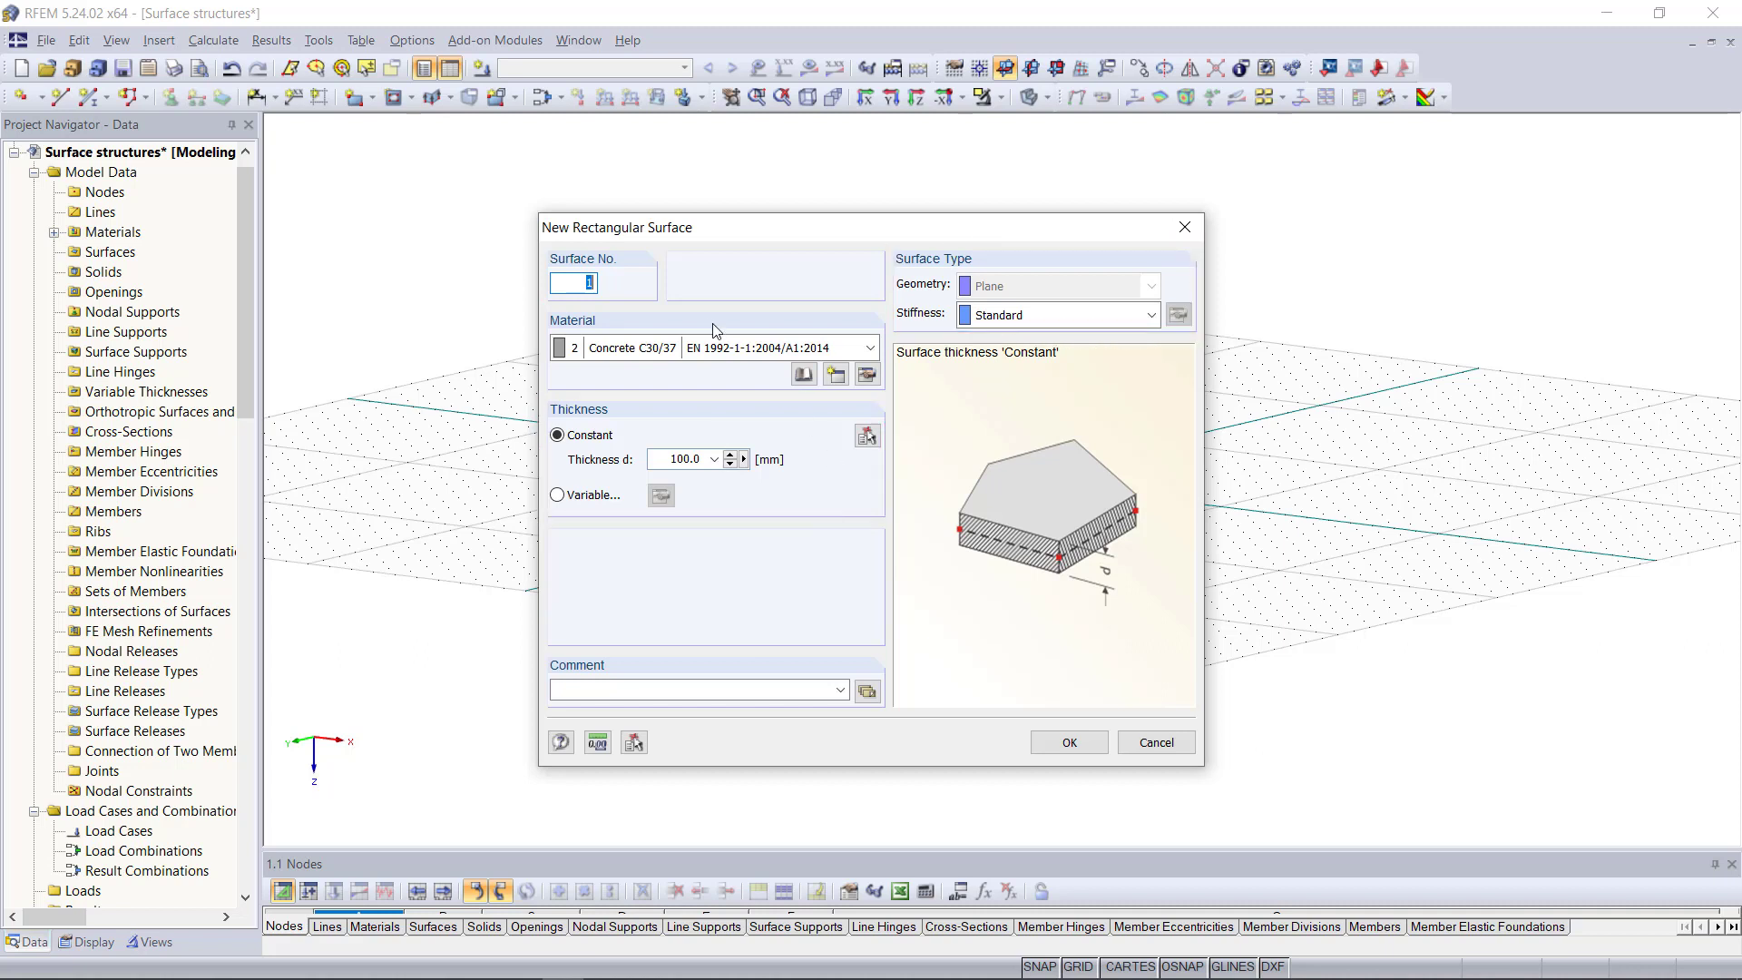
click(684, 354)
click(671, 395)
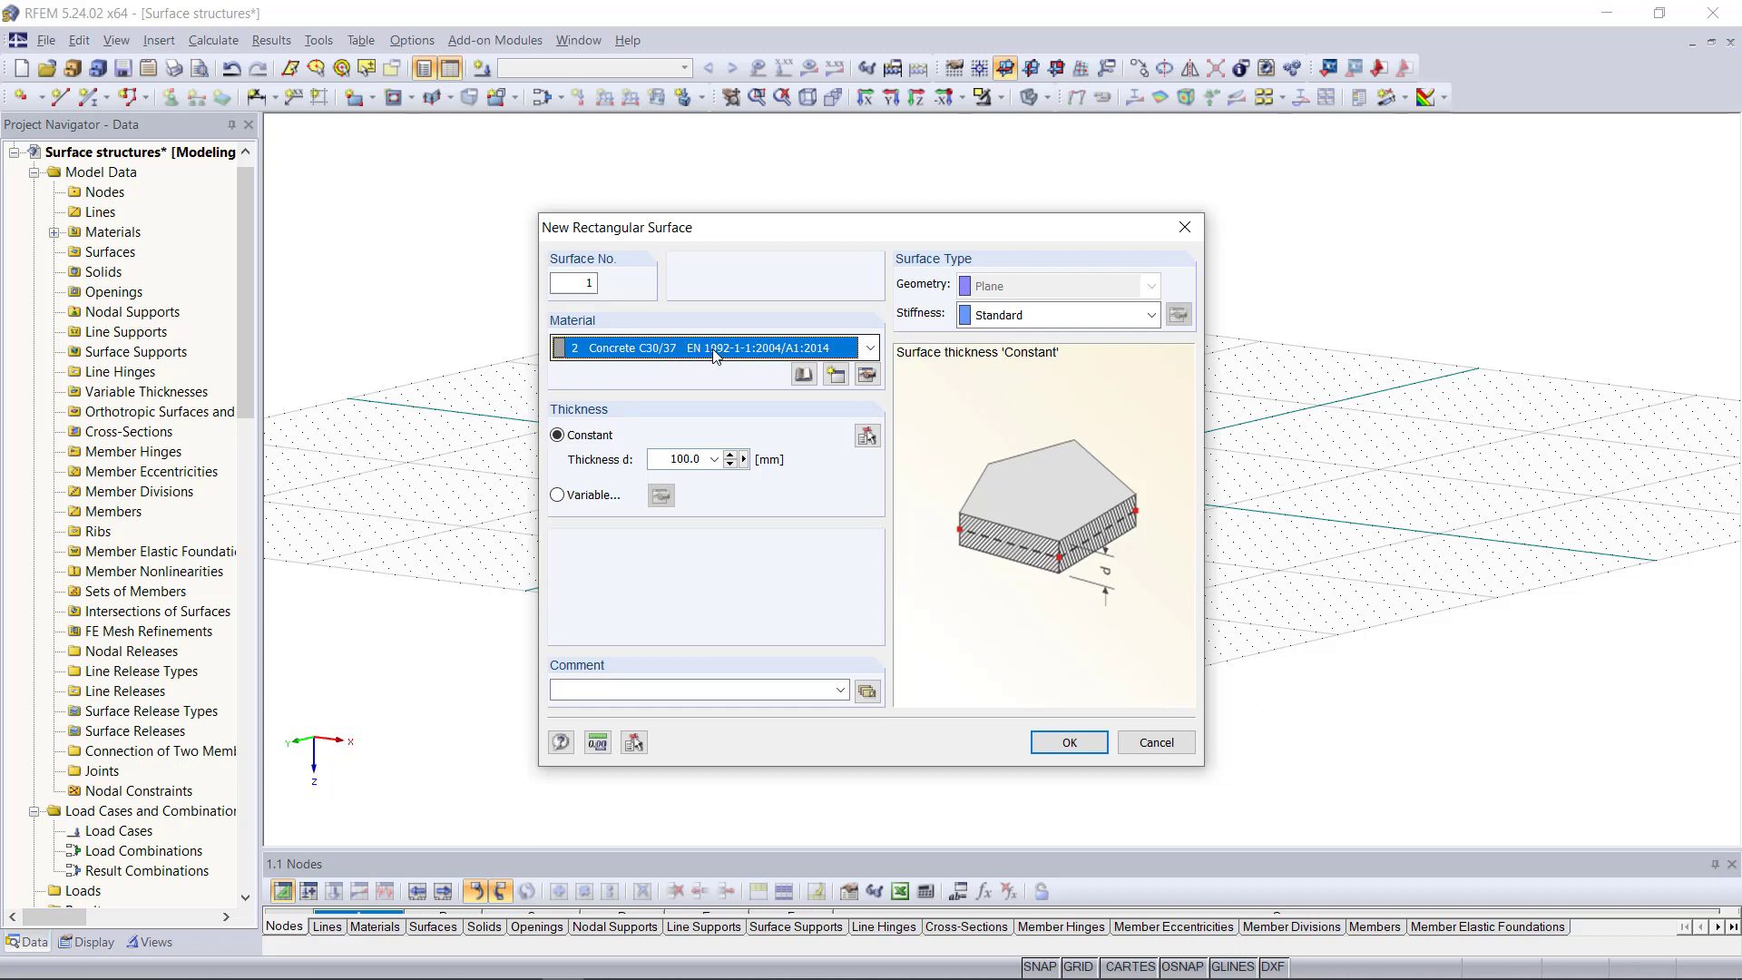
key(Tab)
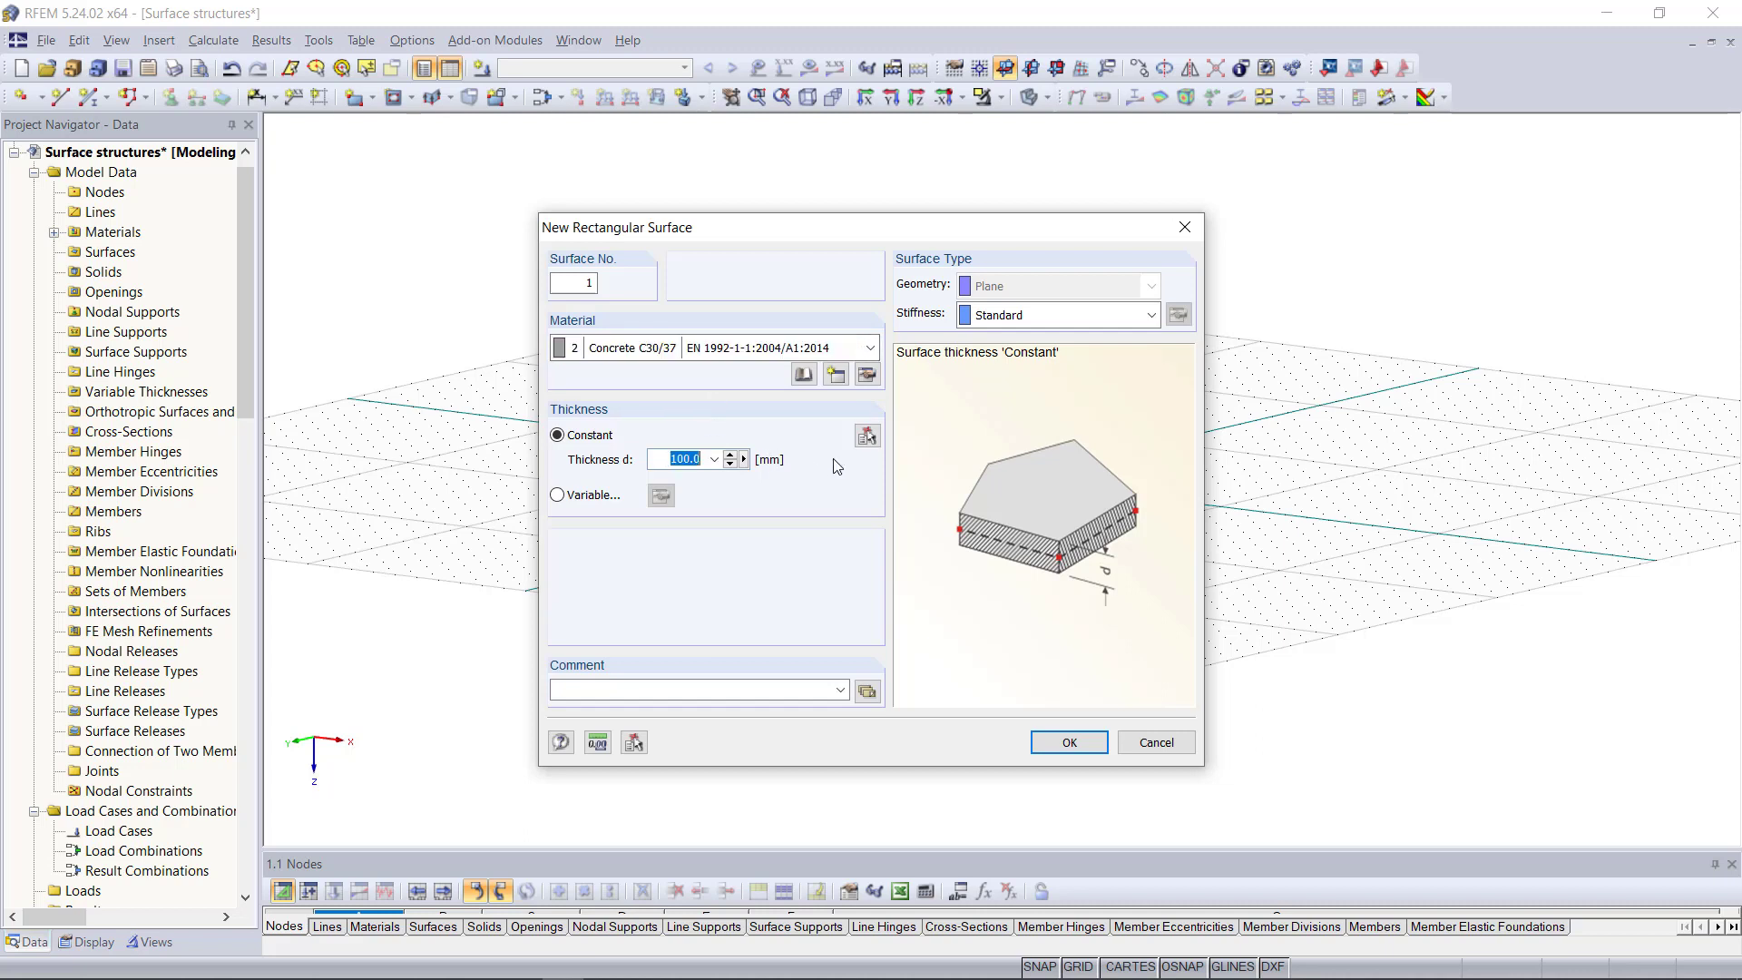
text(300)
click(1026, 317)
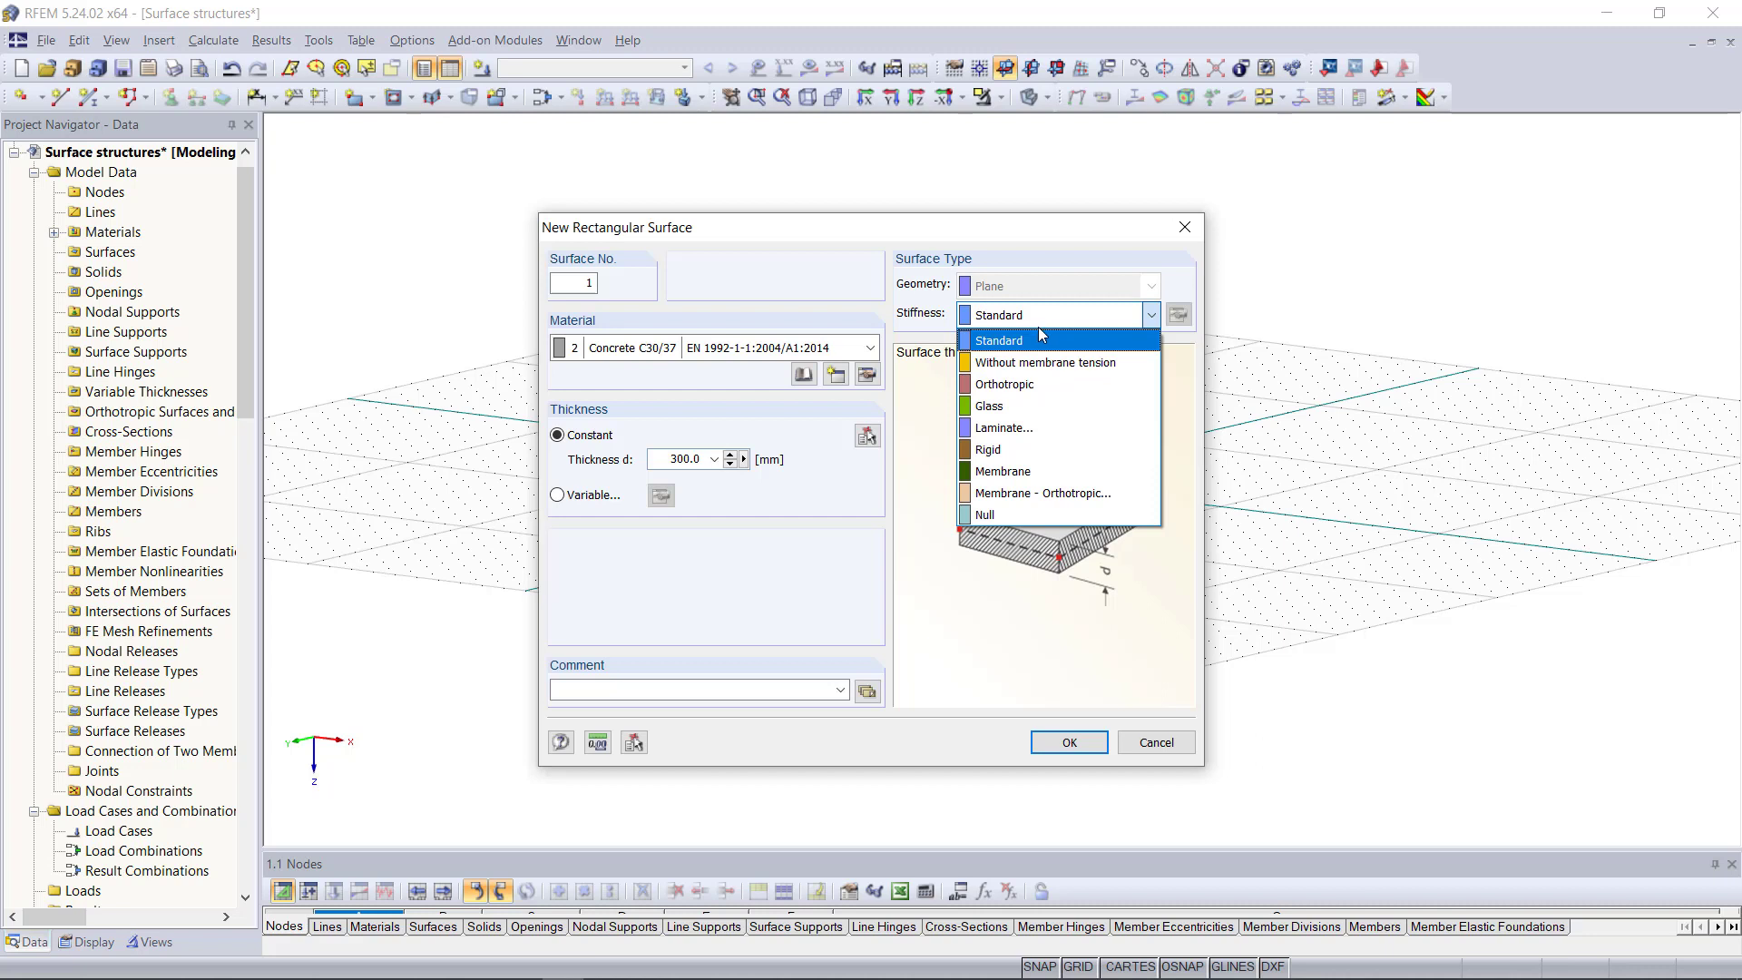
click(1040, 332)
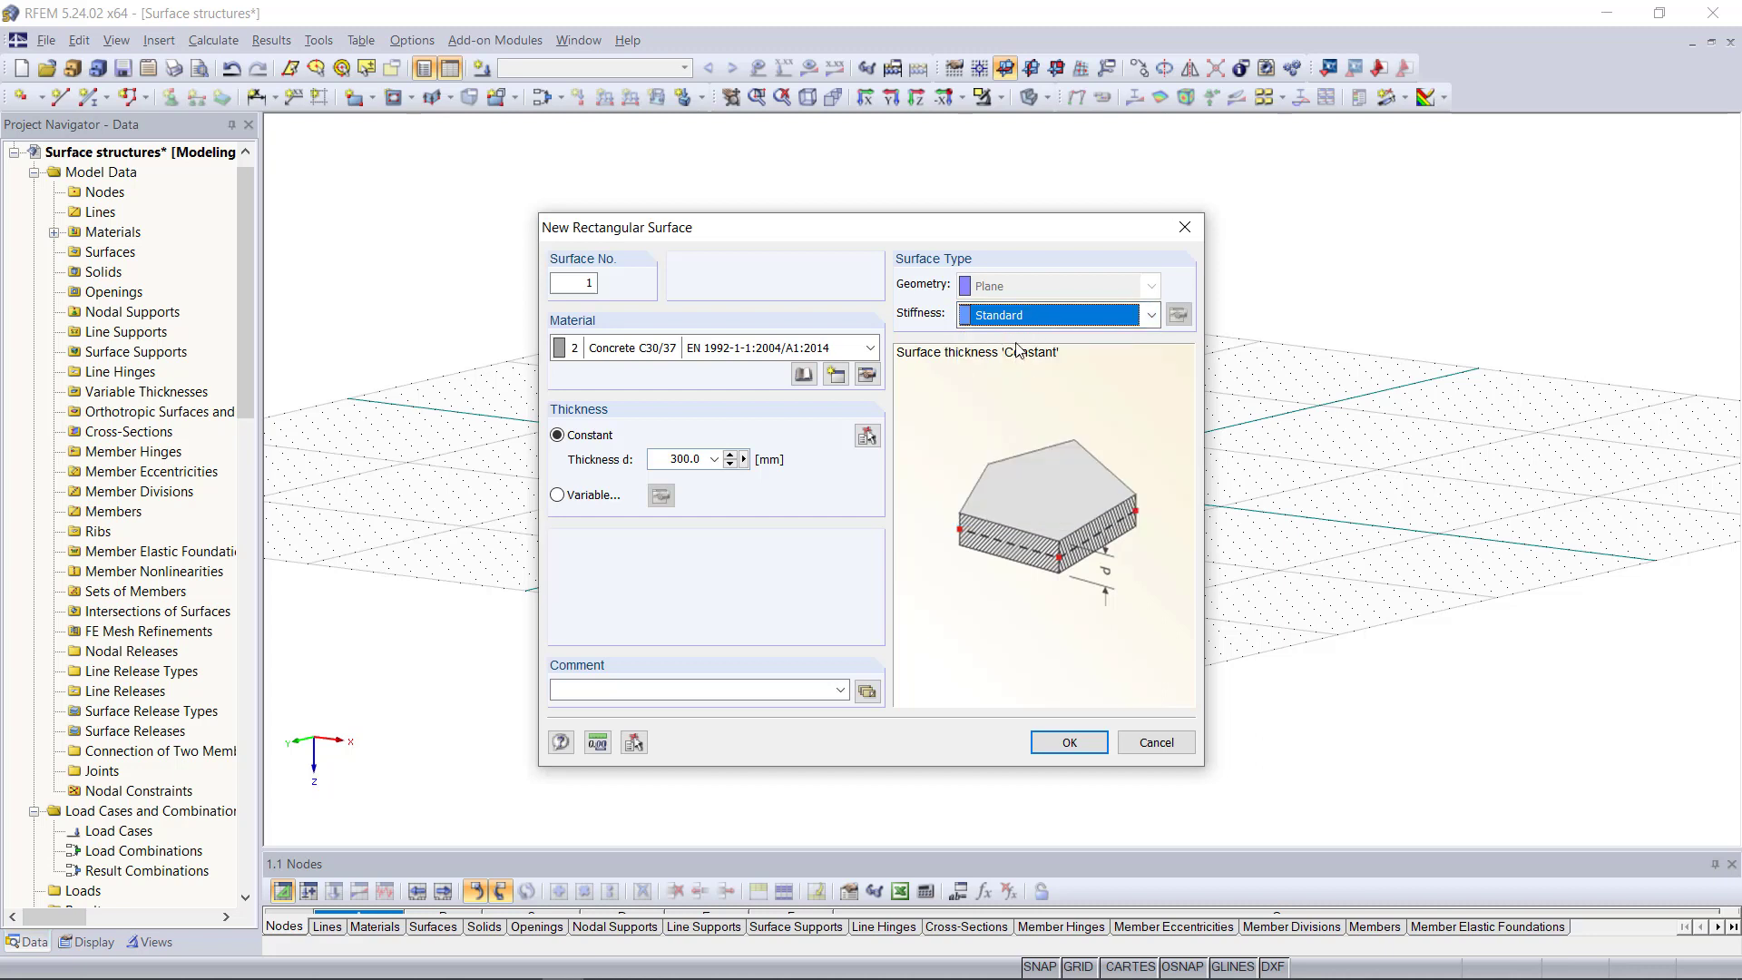
click(1069, 742)
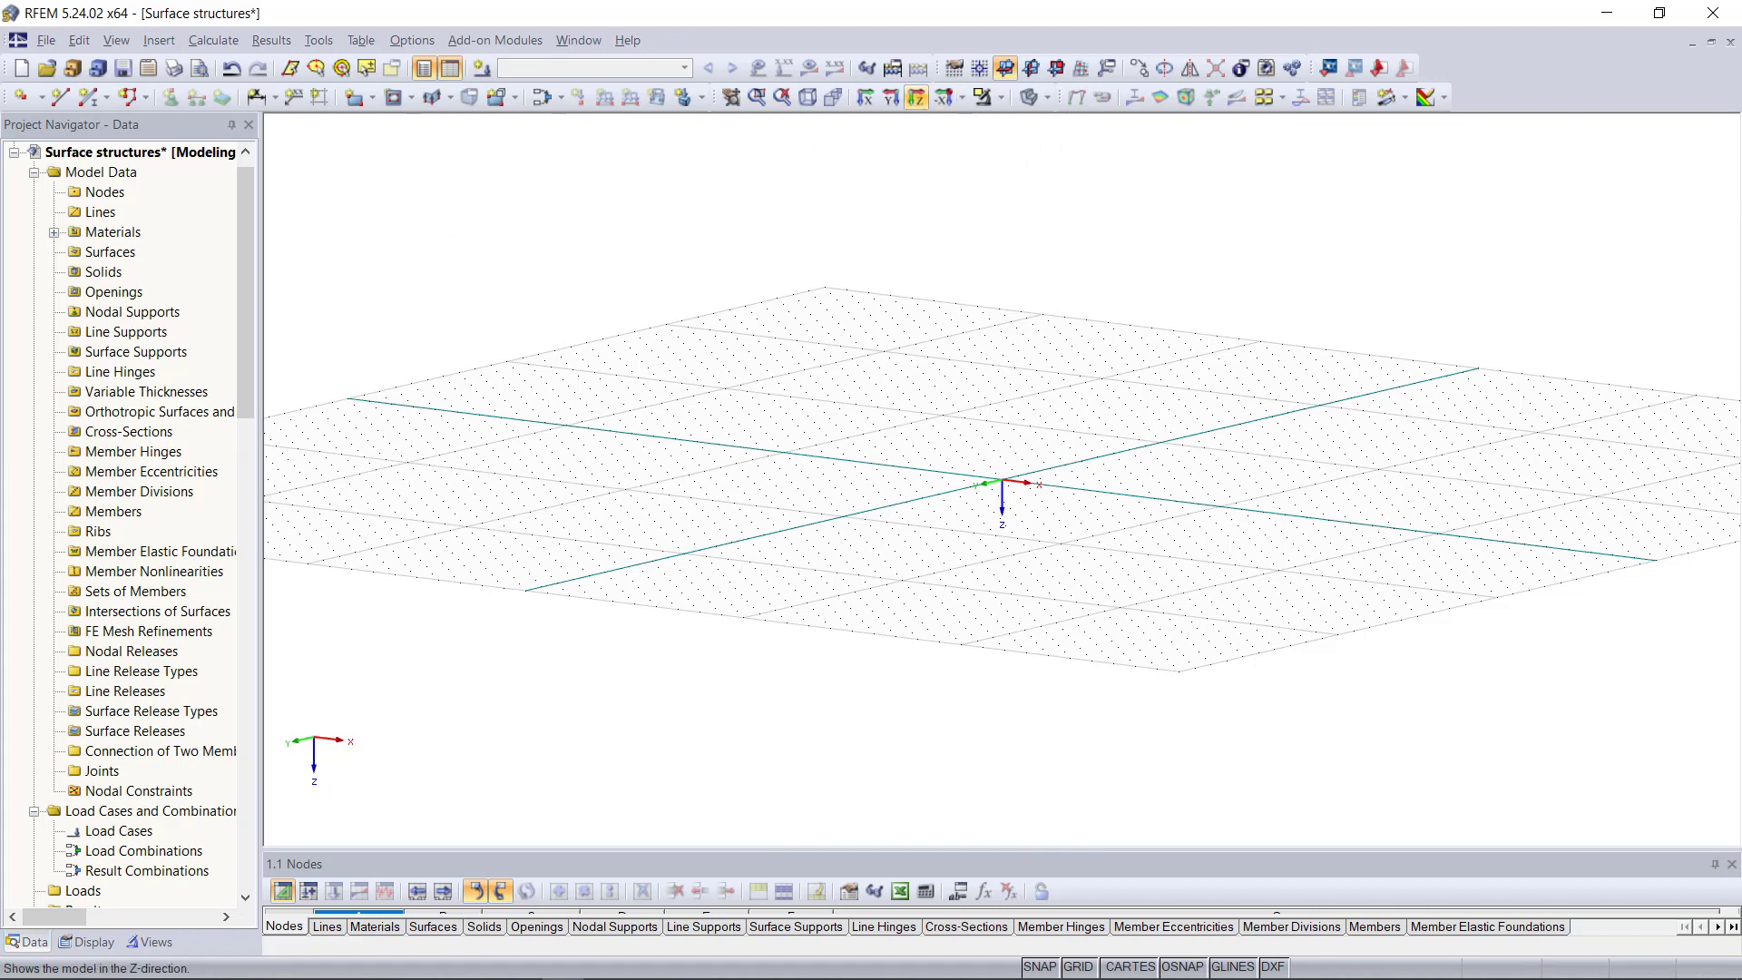
- Draw the rectangular slab in plan view from the origin across one major grid square toward positive X and negative Y
click(916, 97)
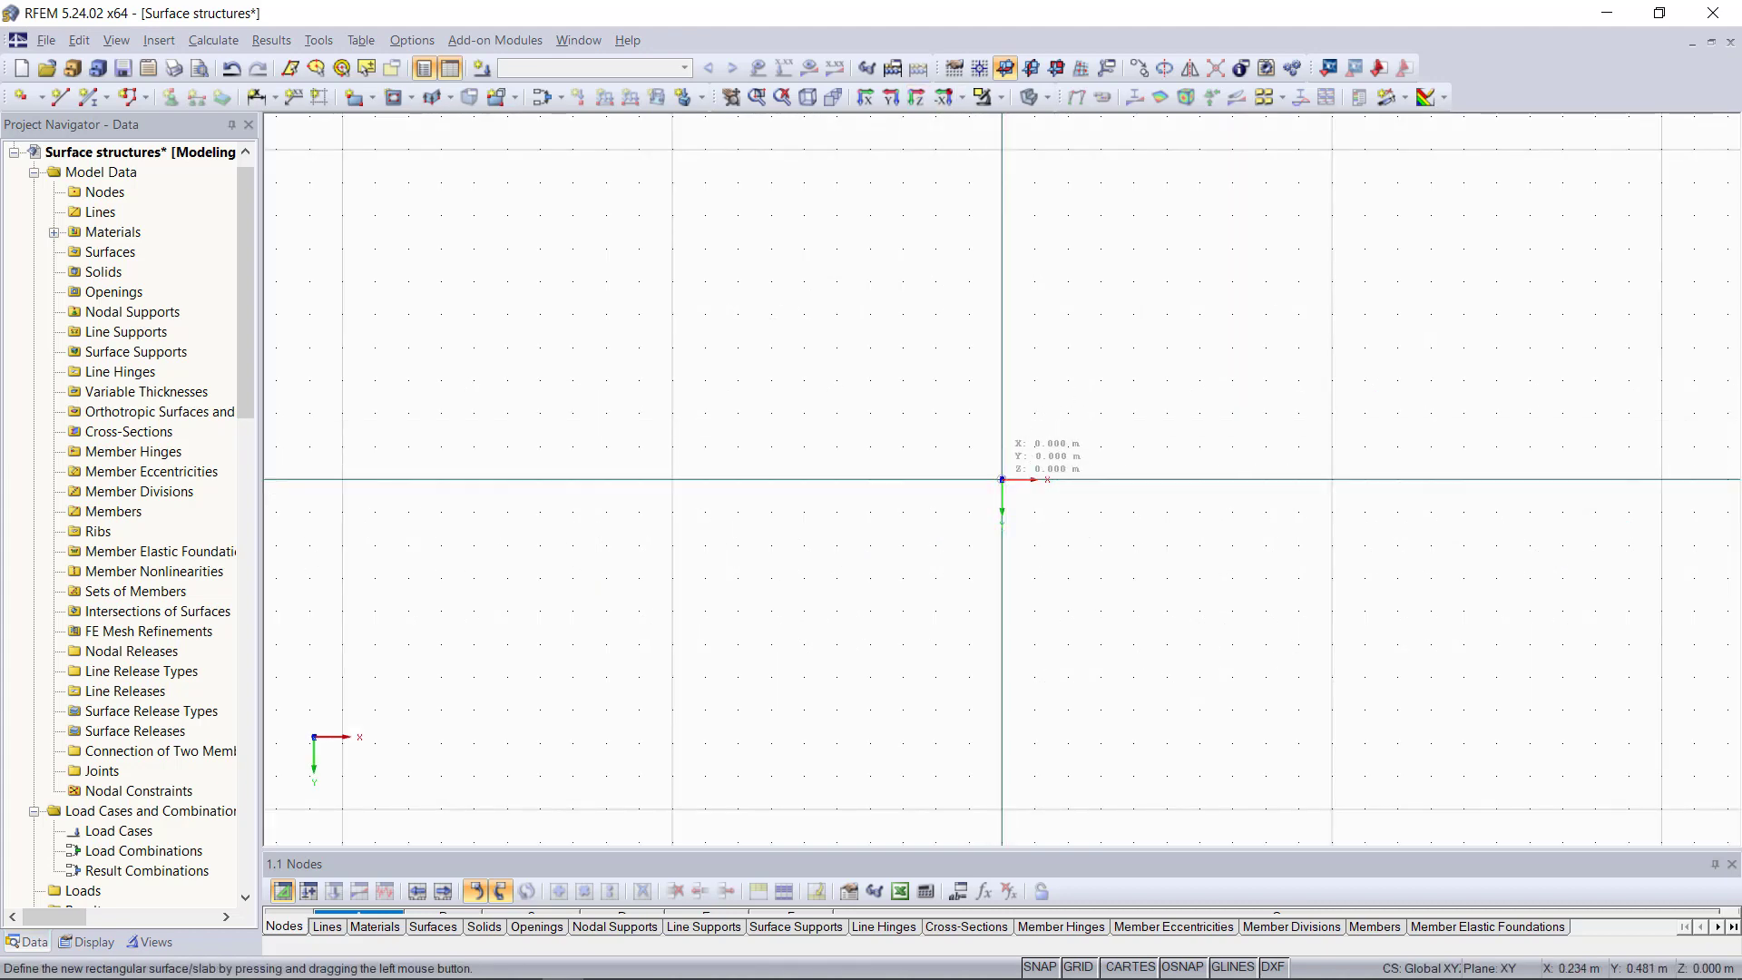
click(1001, 479)
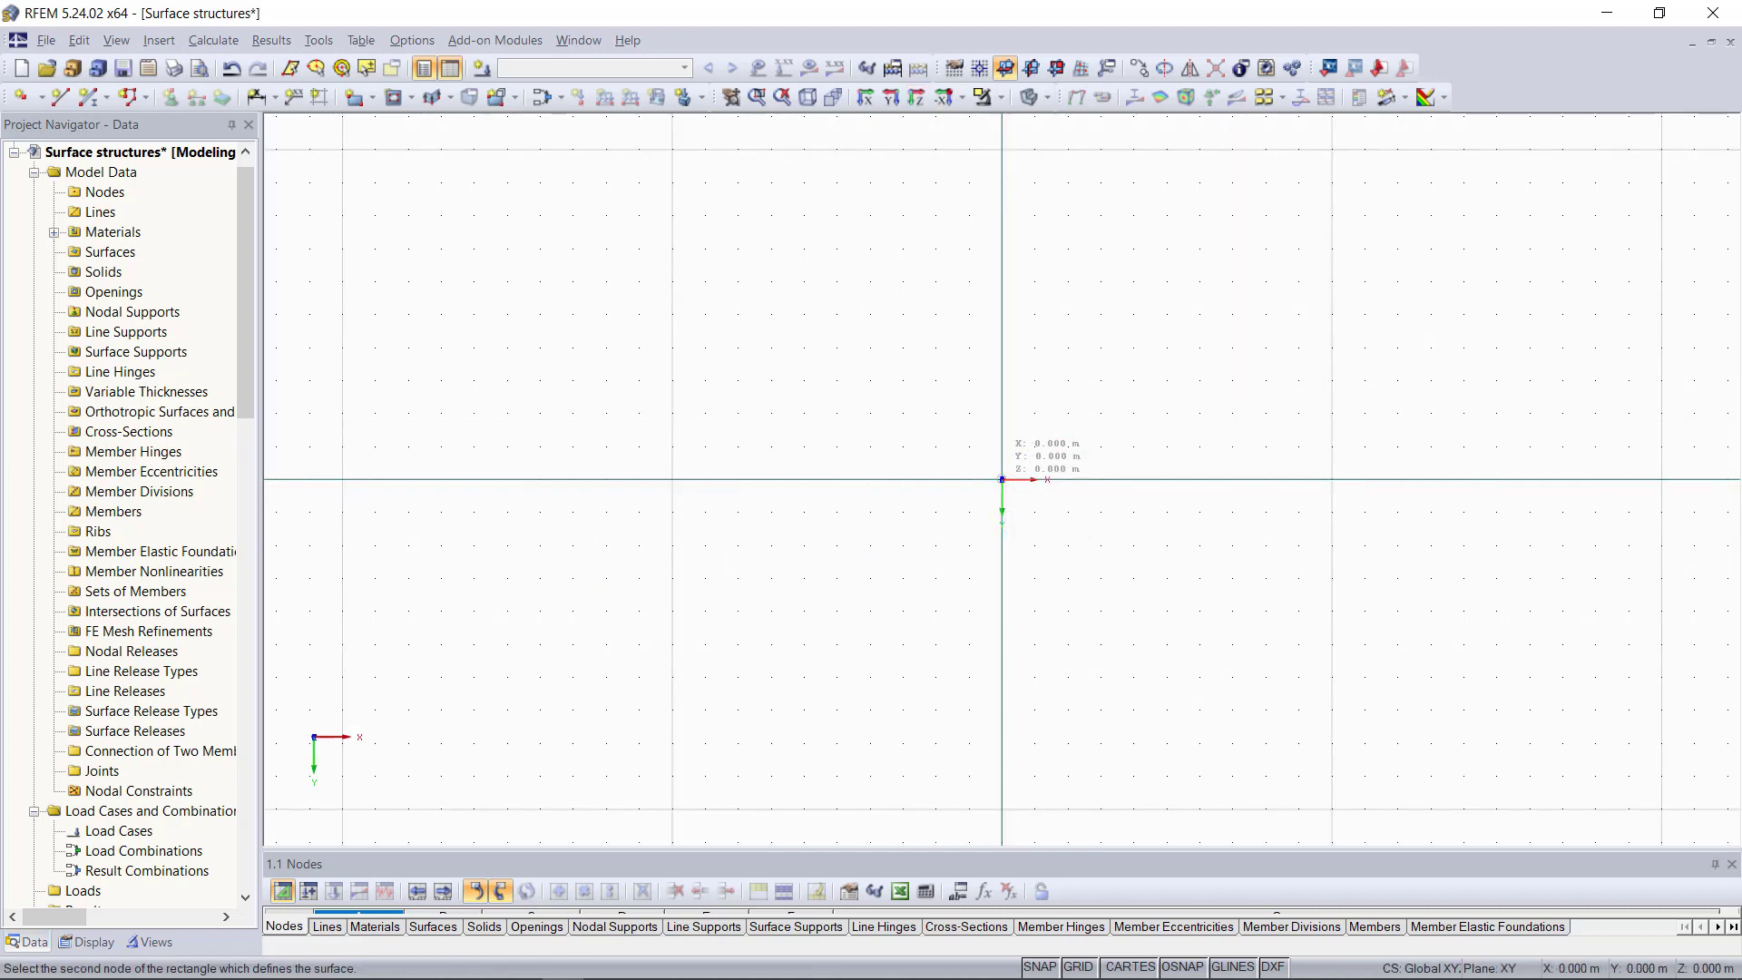
click(1330, 150)
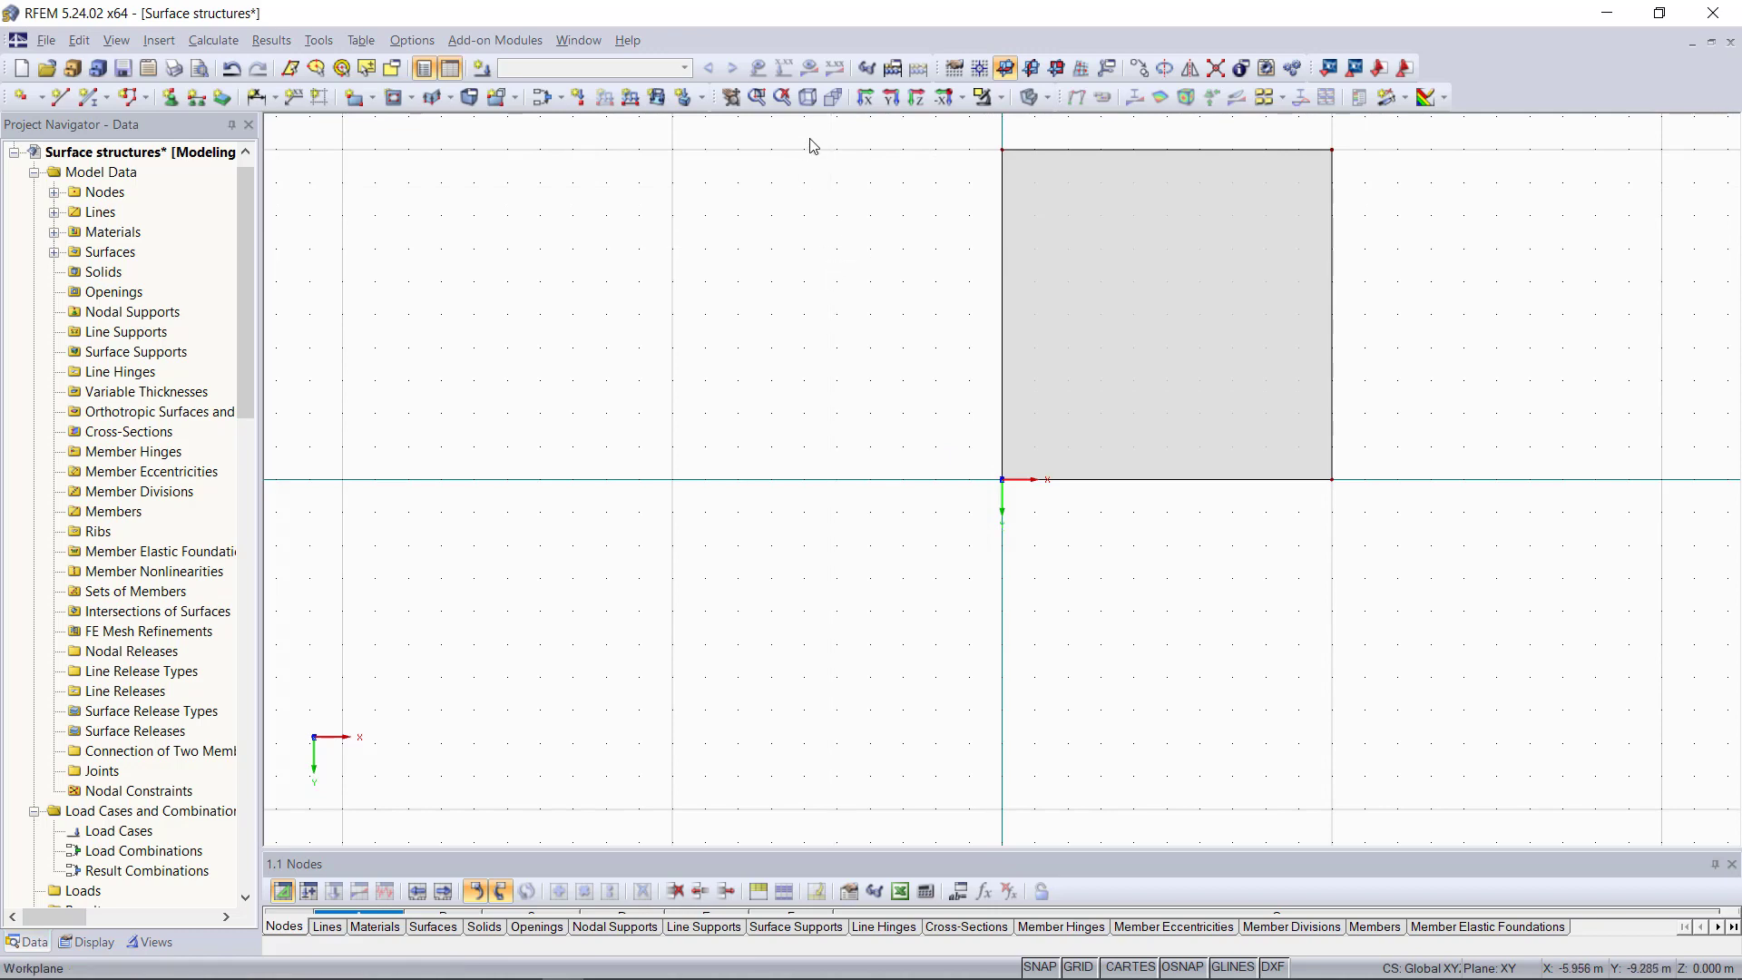
- Move the slab without copying by a displacement vector of dX 0, dY 0 and dZ -3.000 m, and clear the selection
click(808, 98)
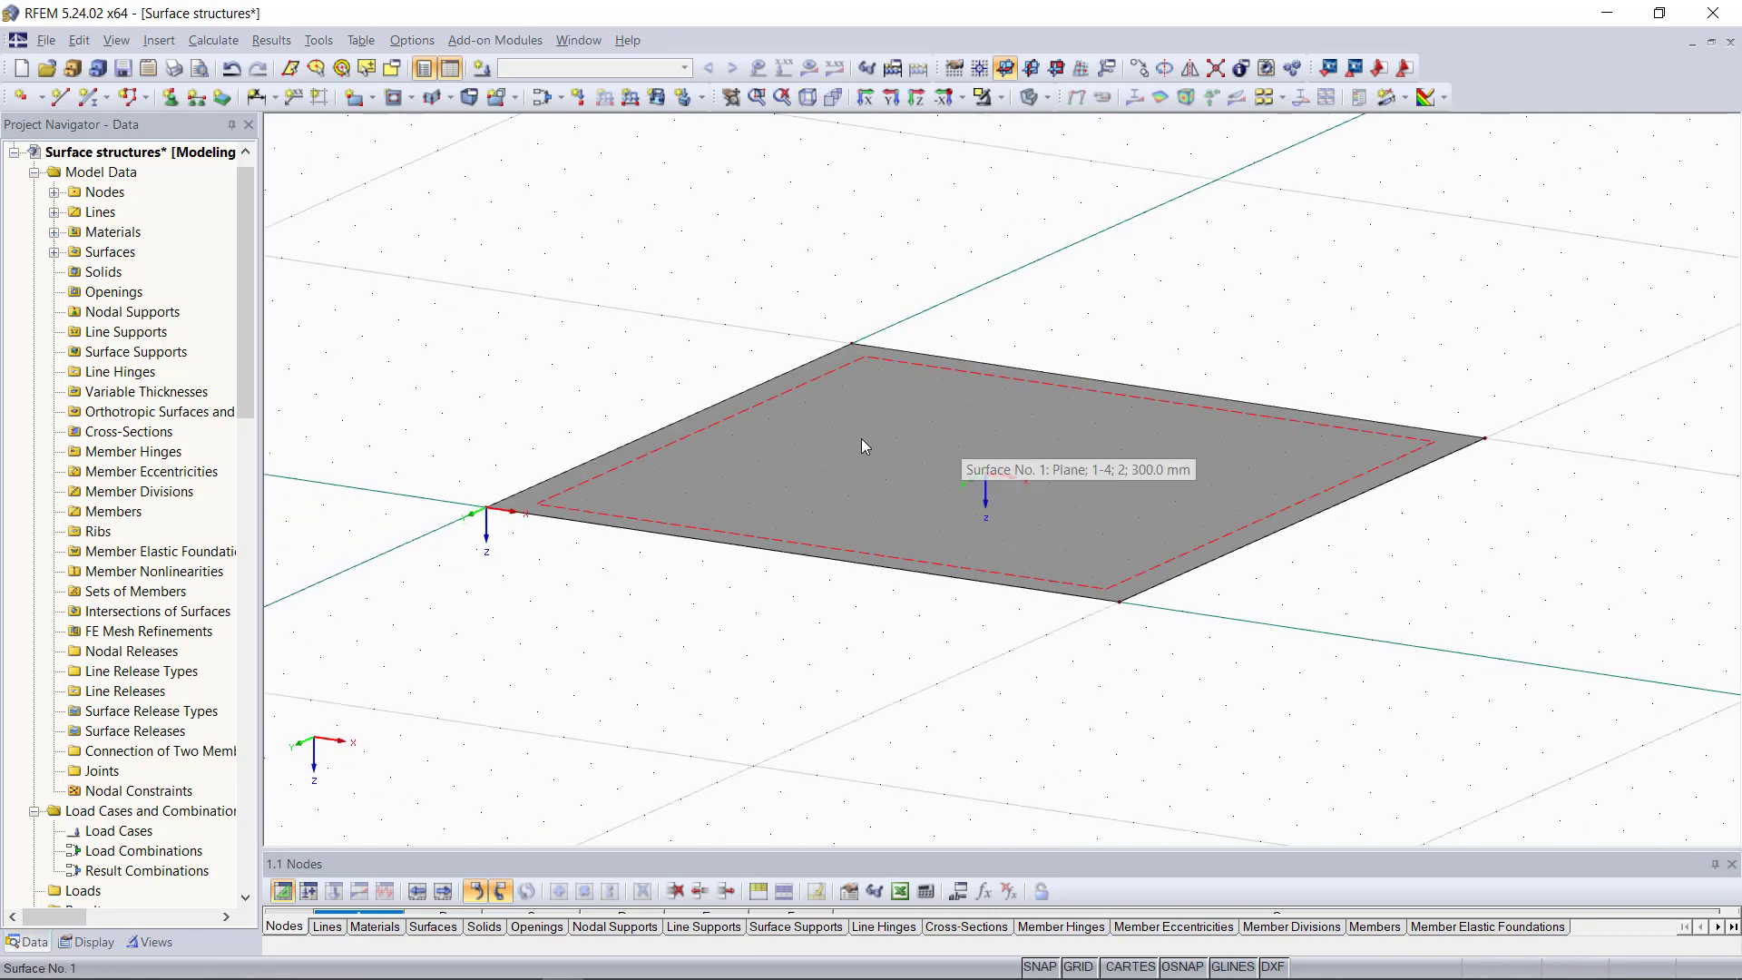
click(1055, 432)
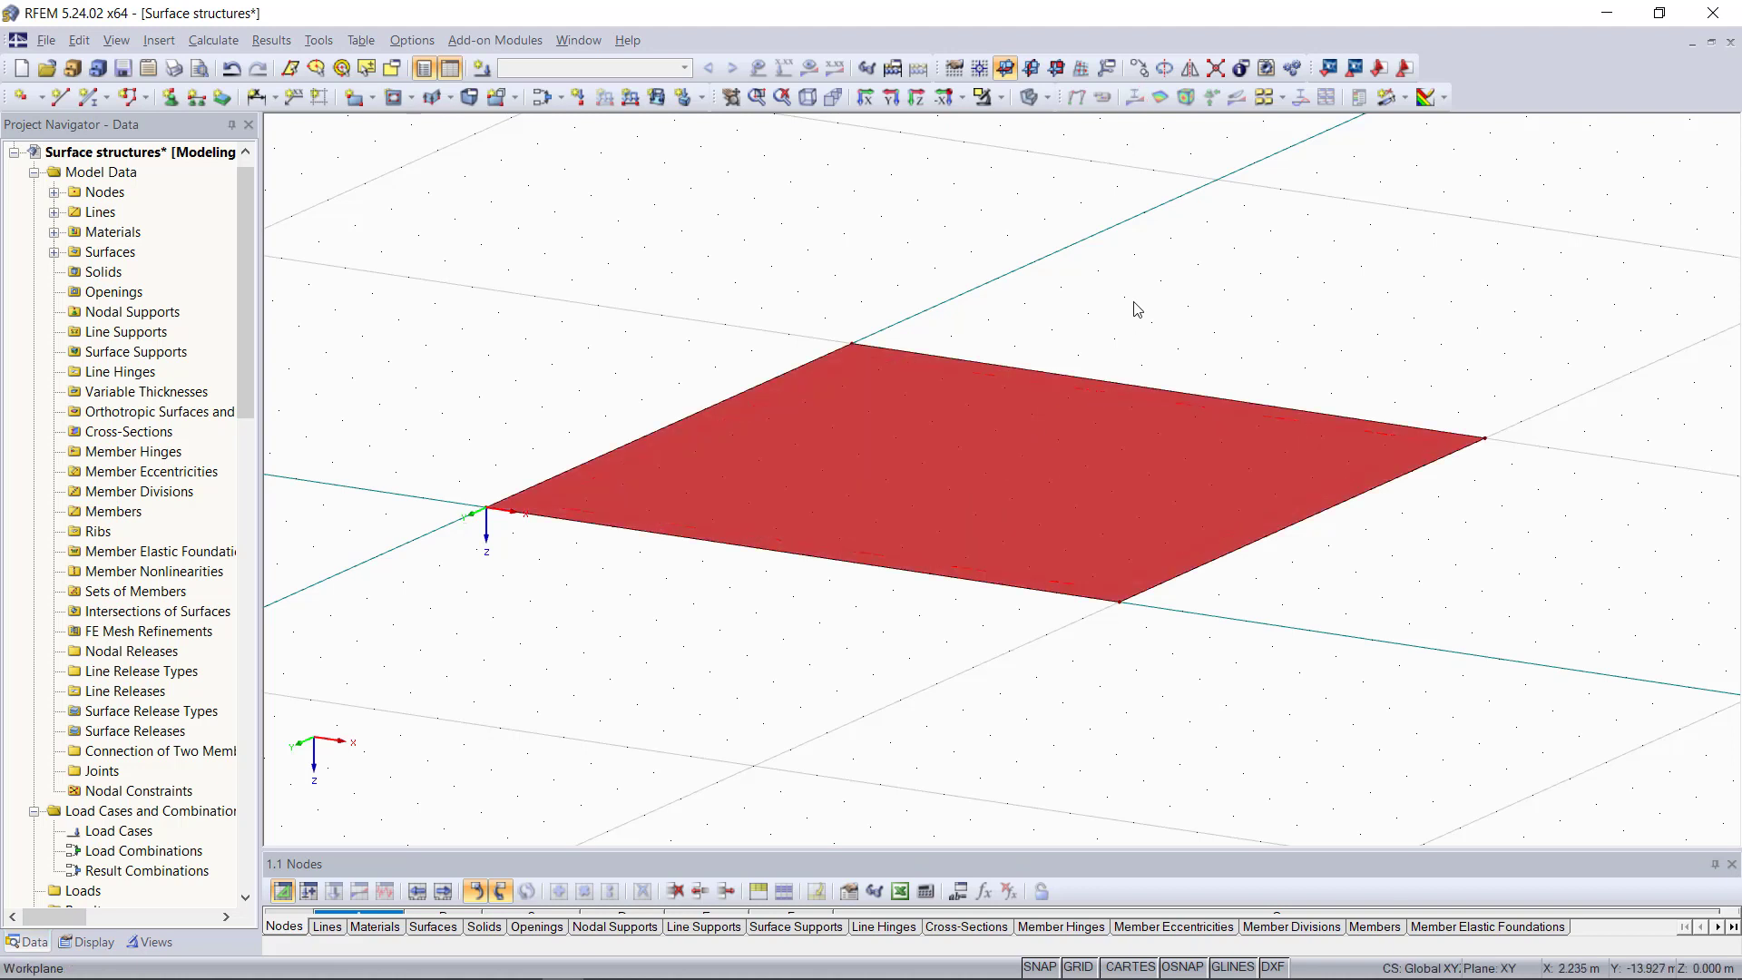
click(1140, 69)
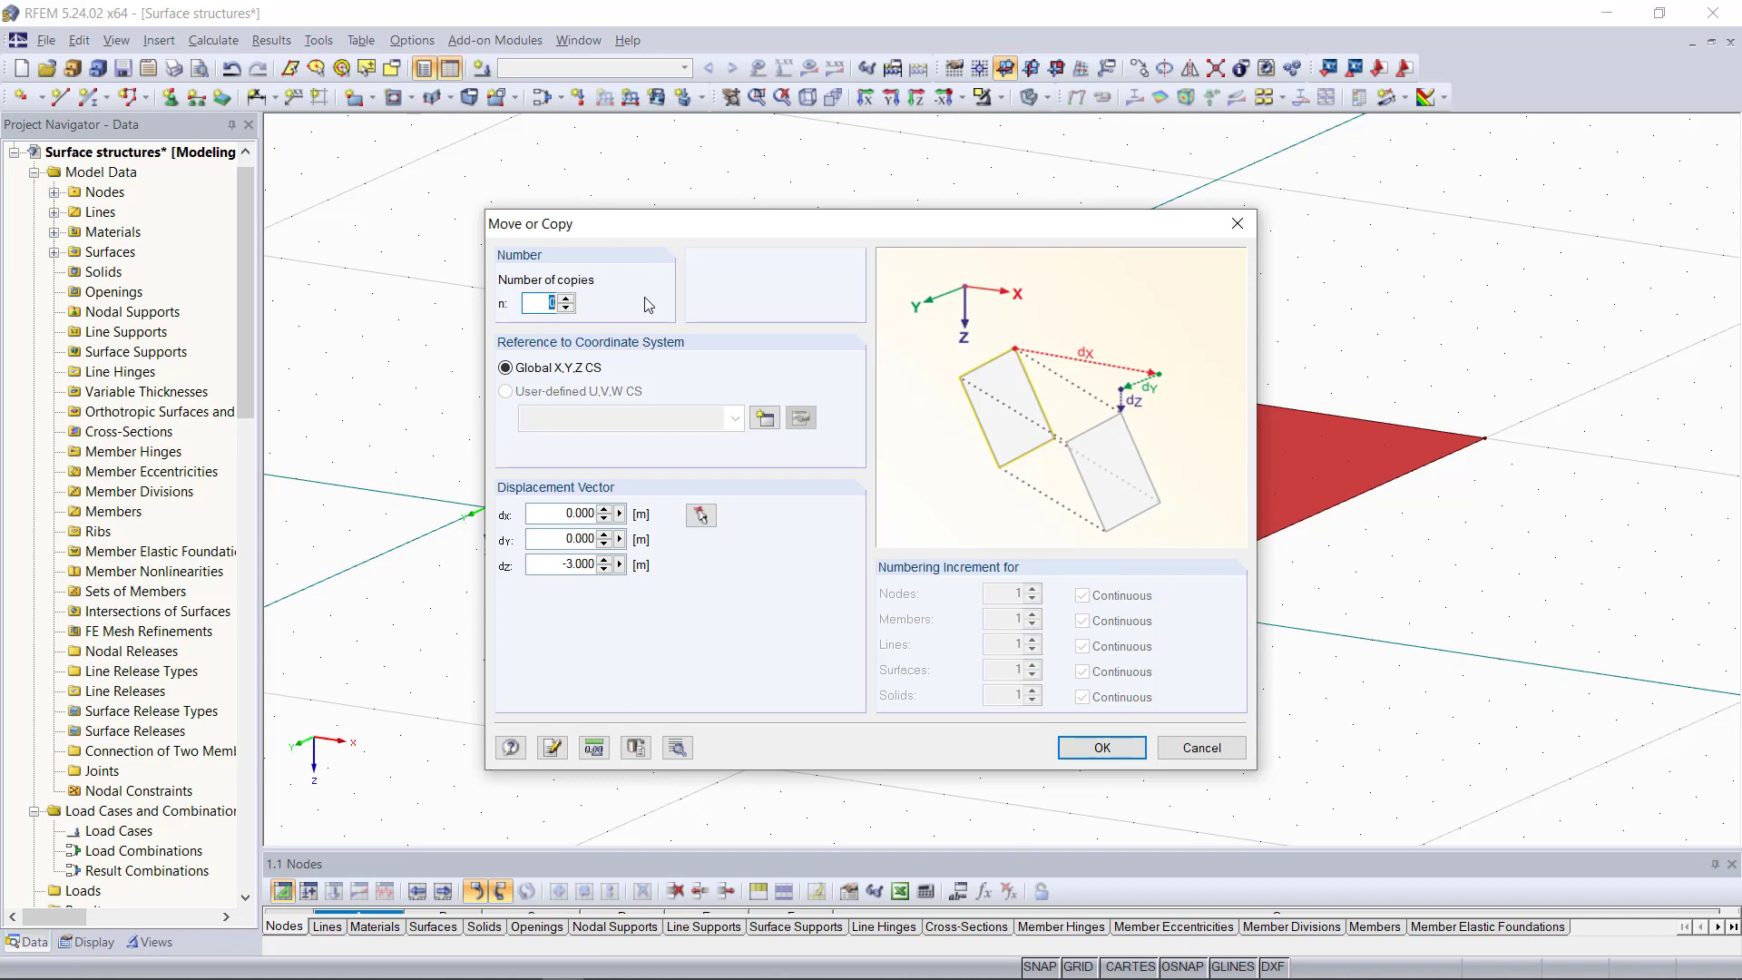
double_click(571, 565)
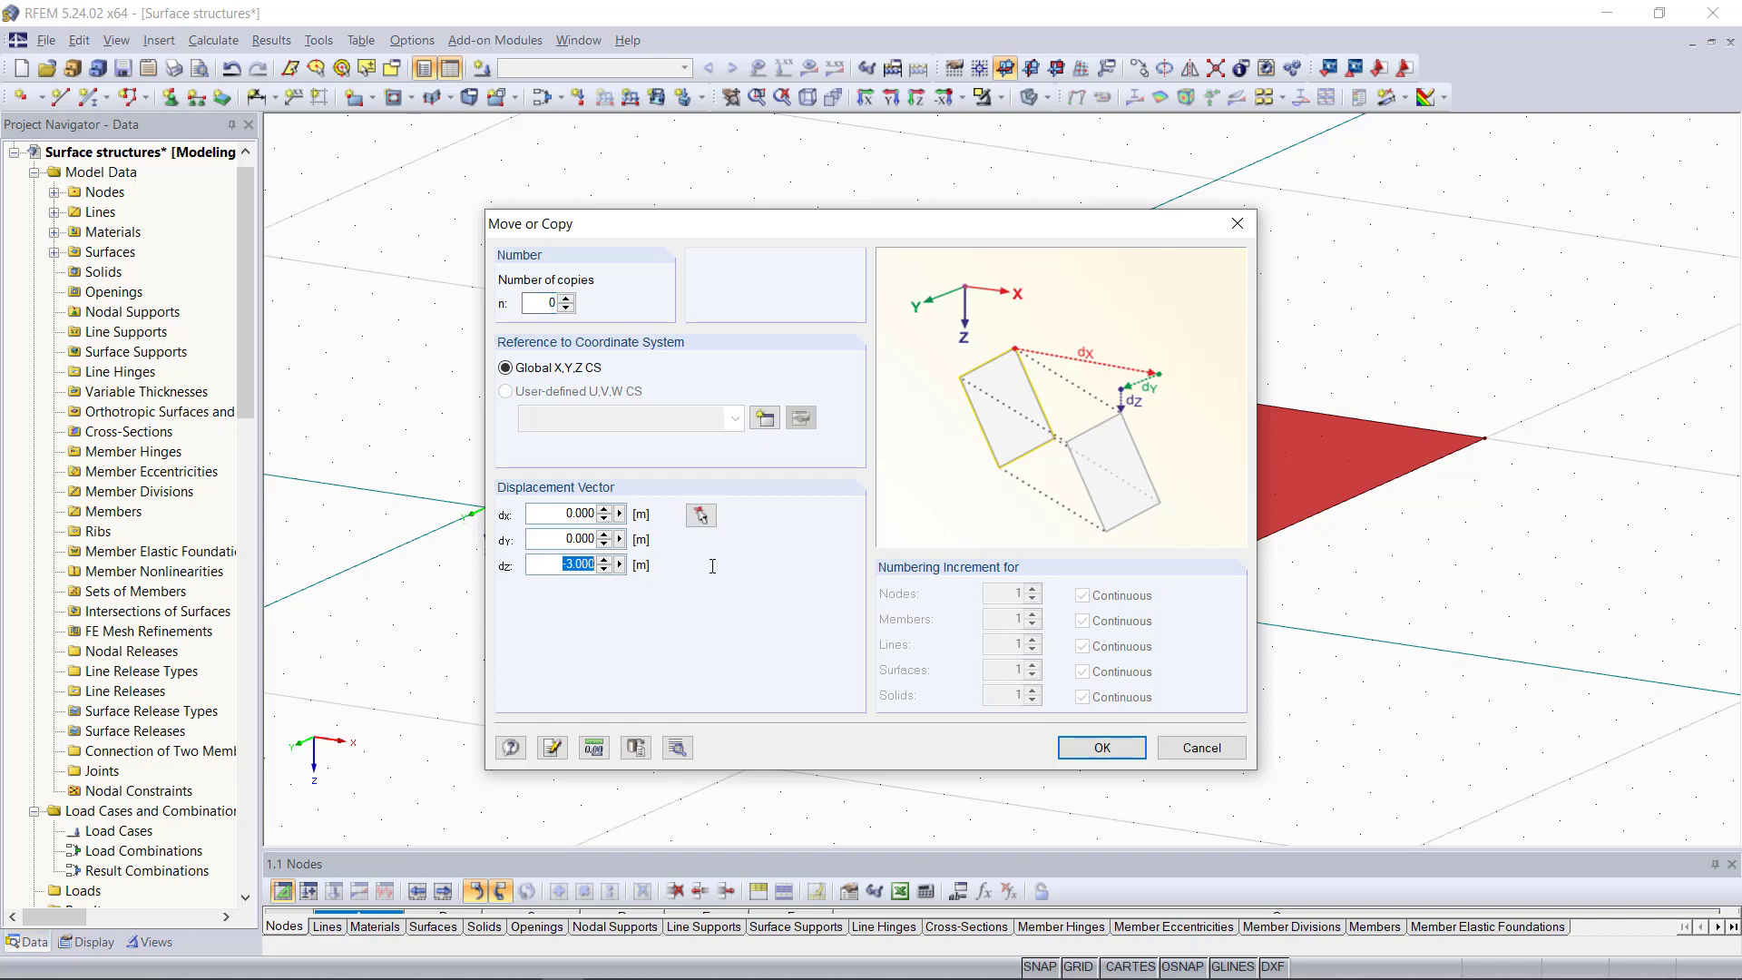
click(576, 564)
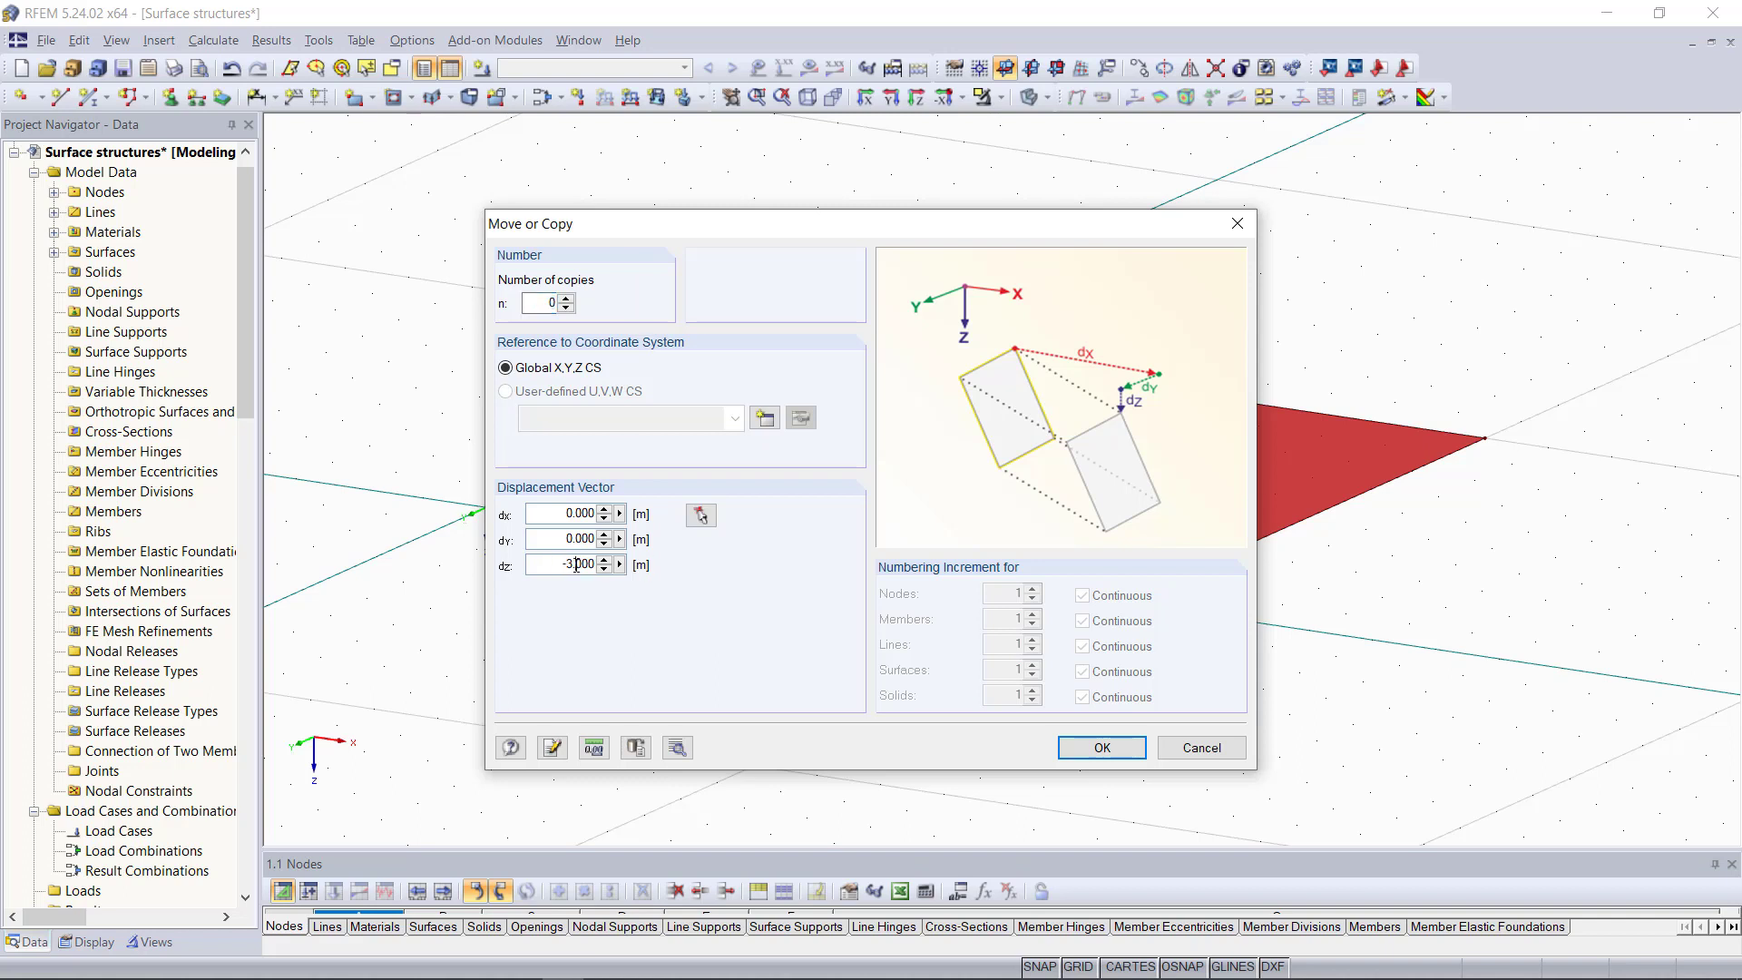
click(1102, 748)
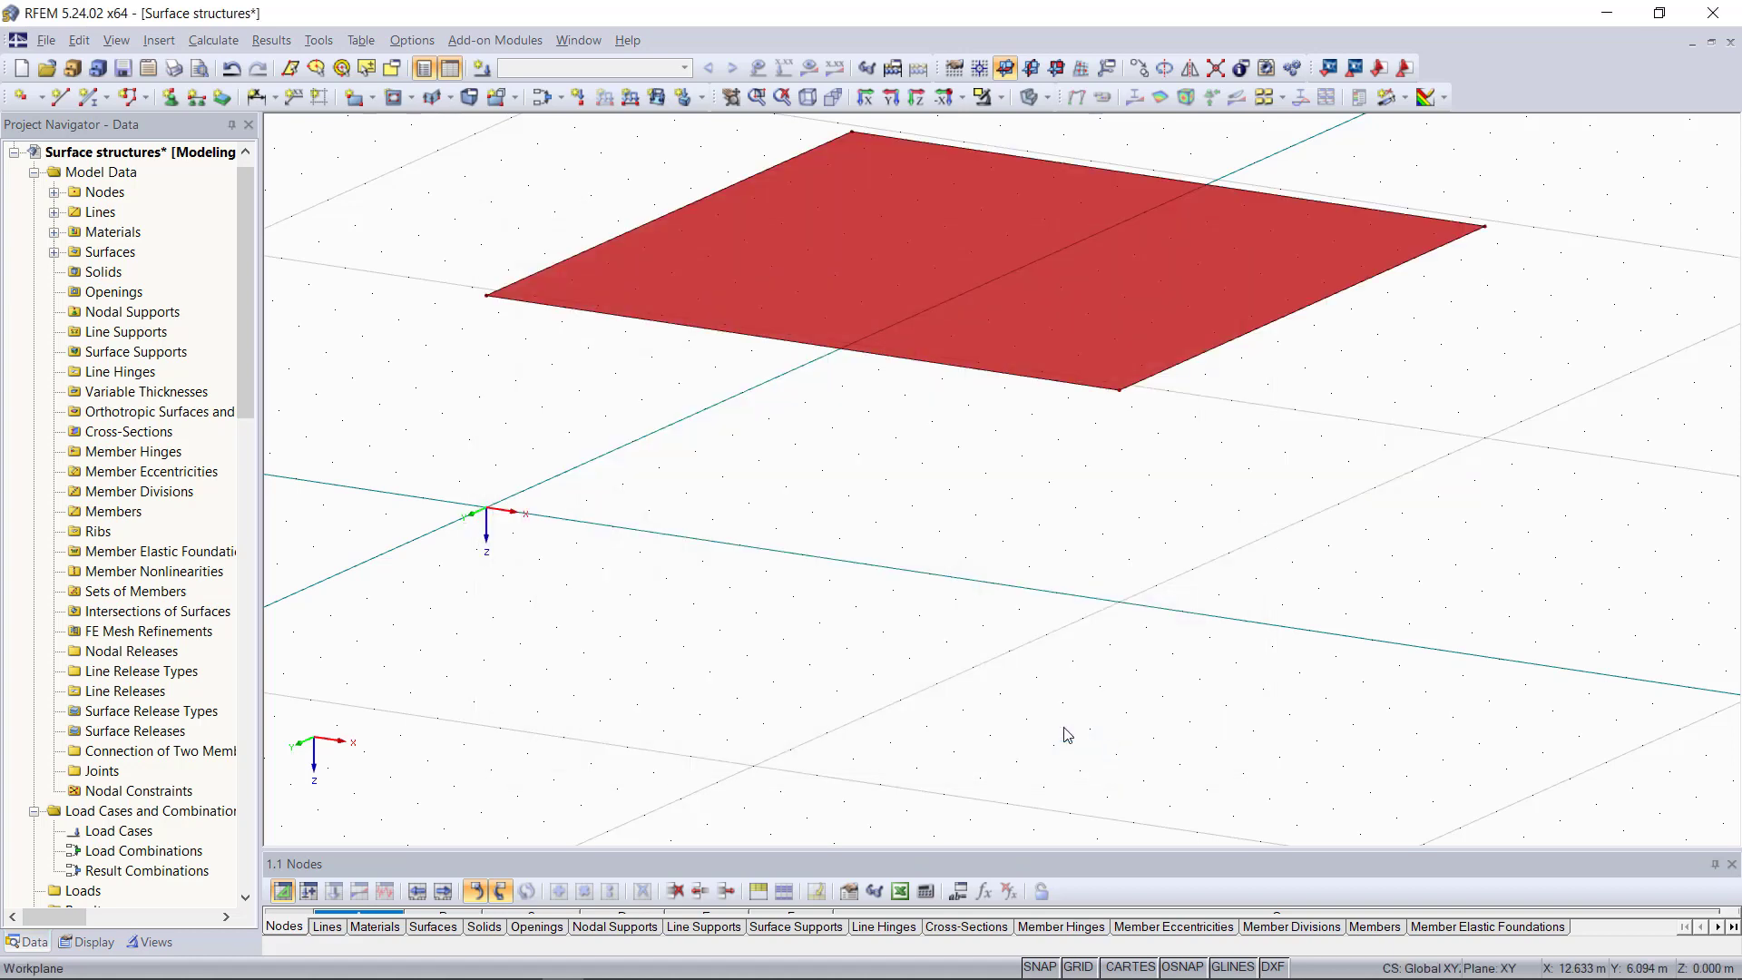
scroll(1007, 619, down, 4)
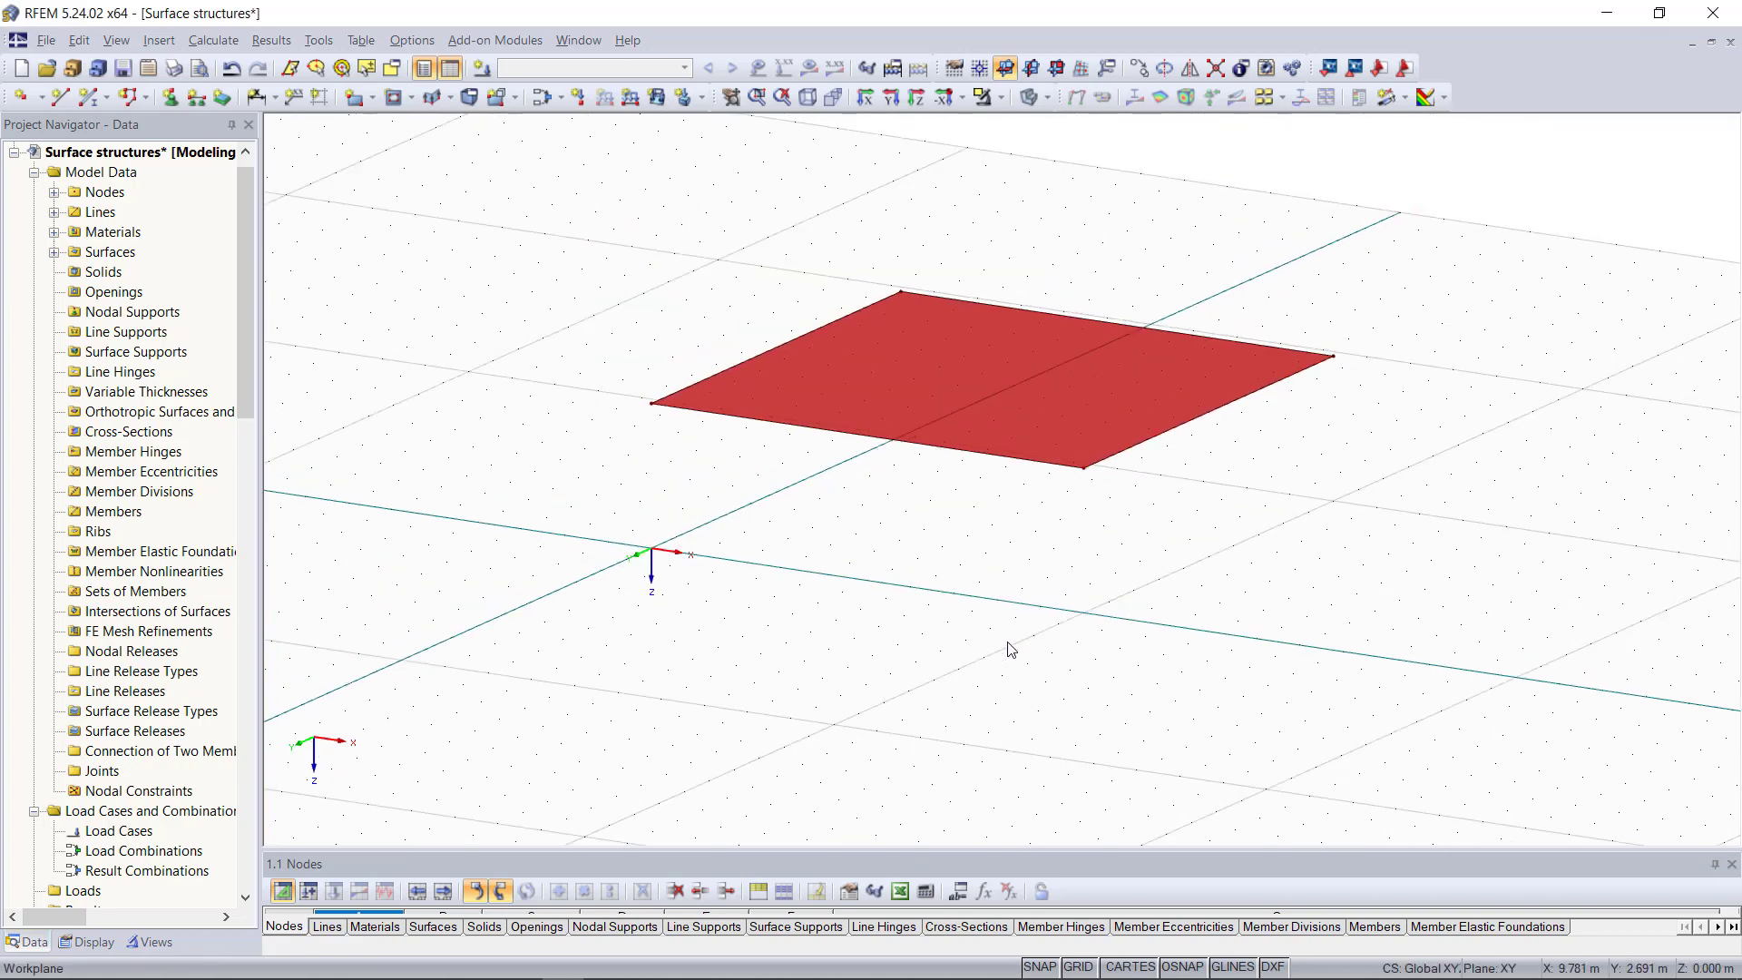
click(1025, 555)
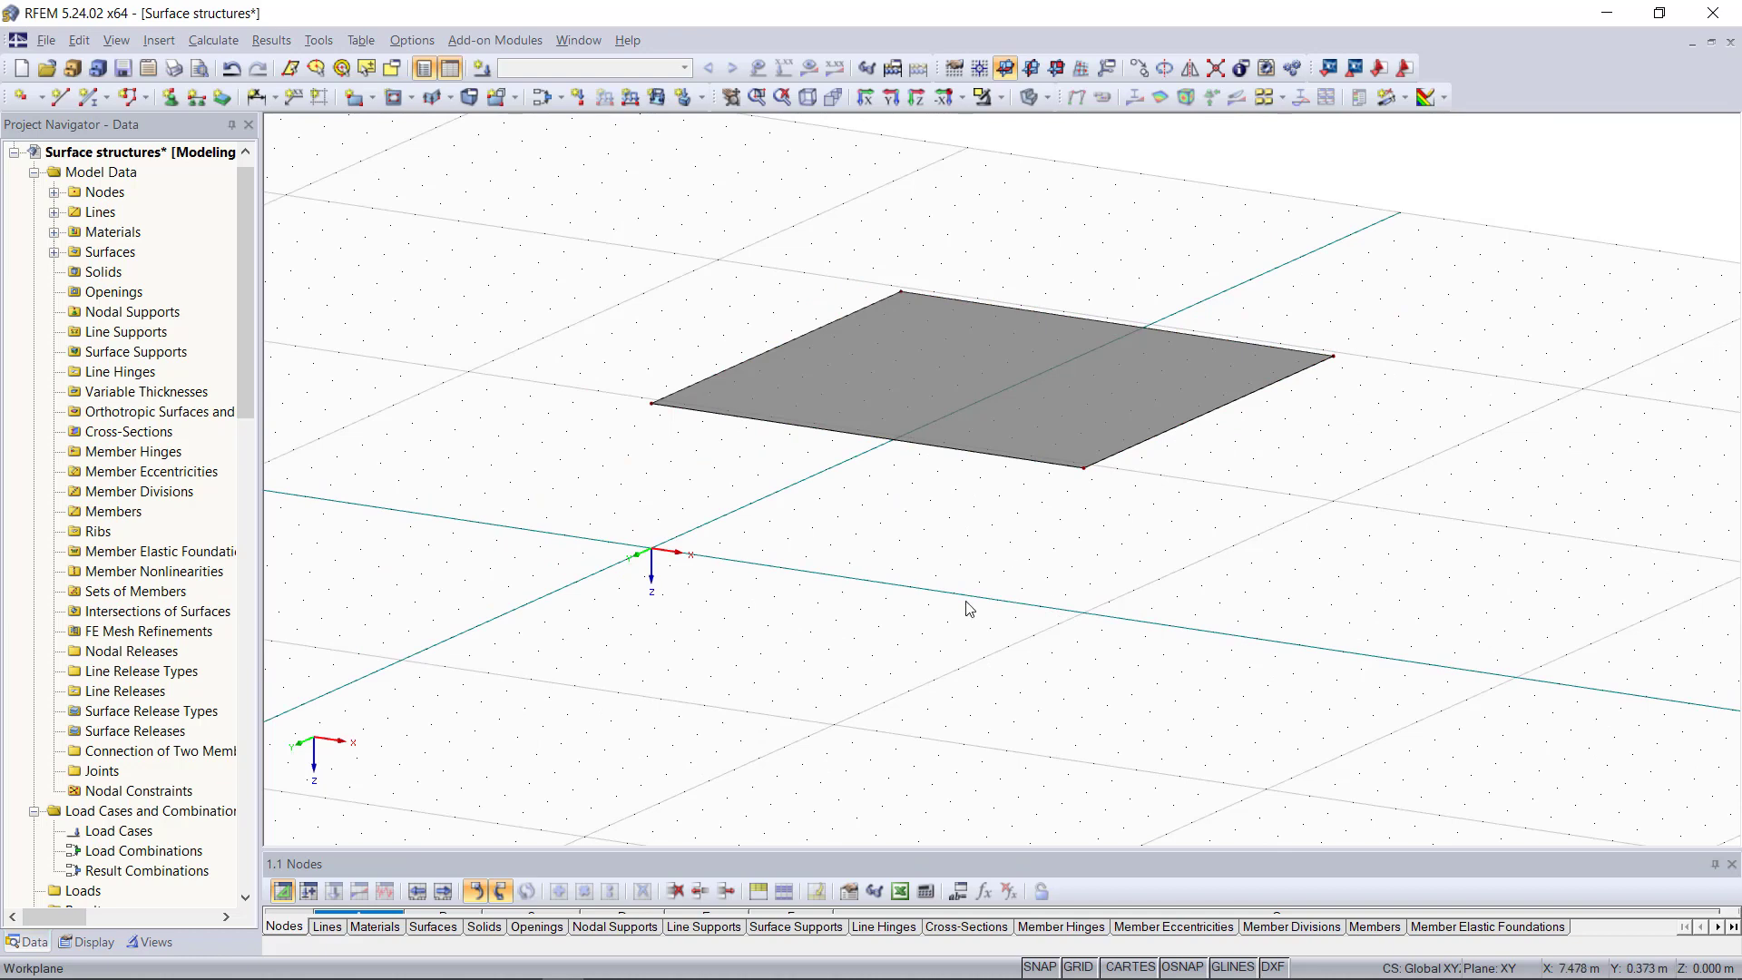
- Define a new rectangular surface for the walls in Concrete C30/37 with a constant thickness of 200 mm
click(808, 97)
scroll(1060, 584, down, 2)
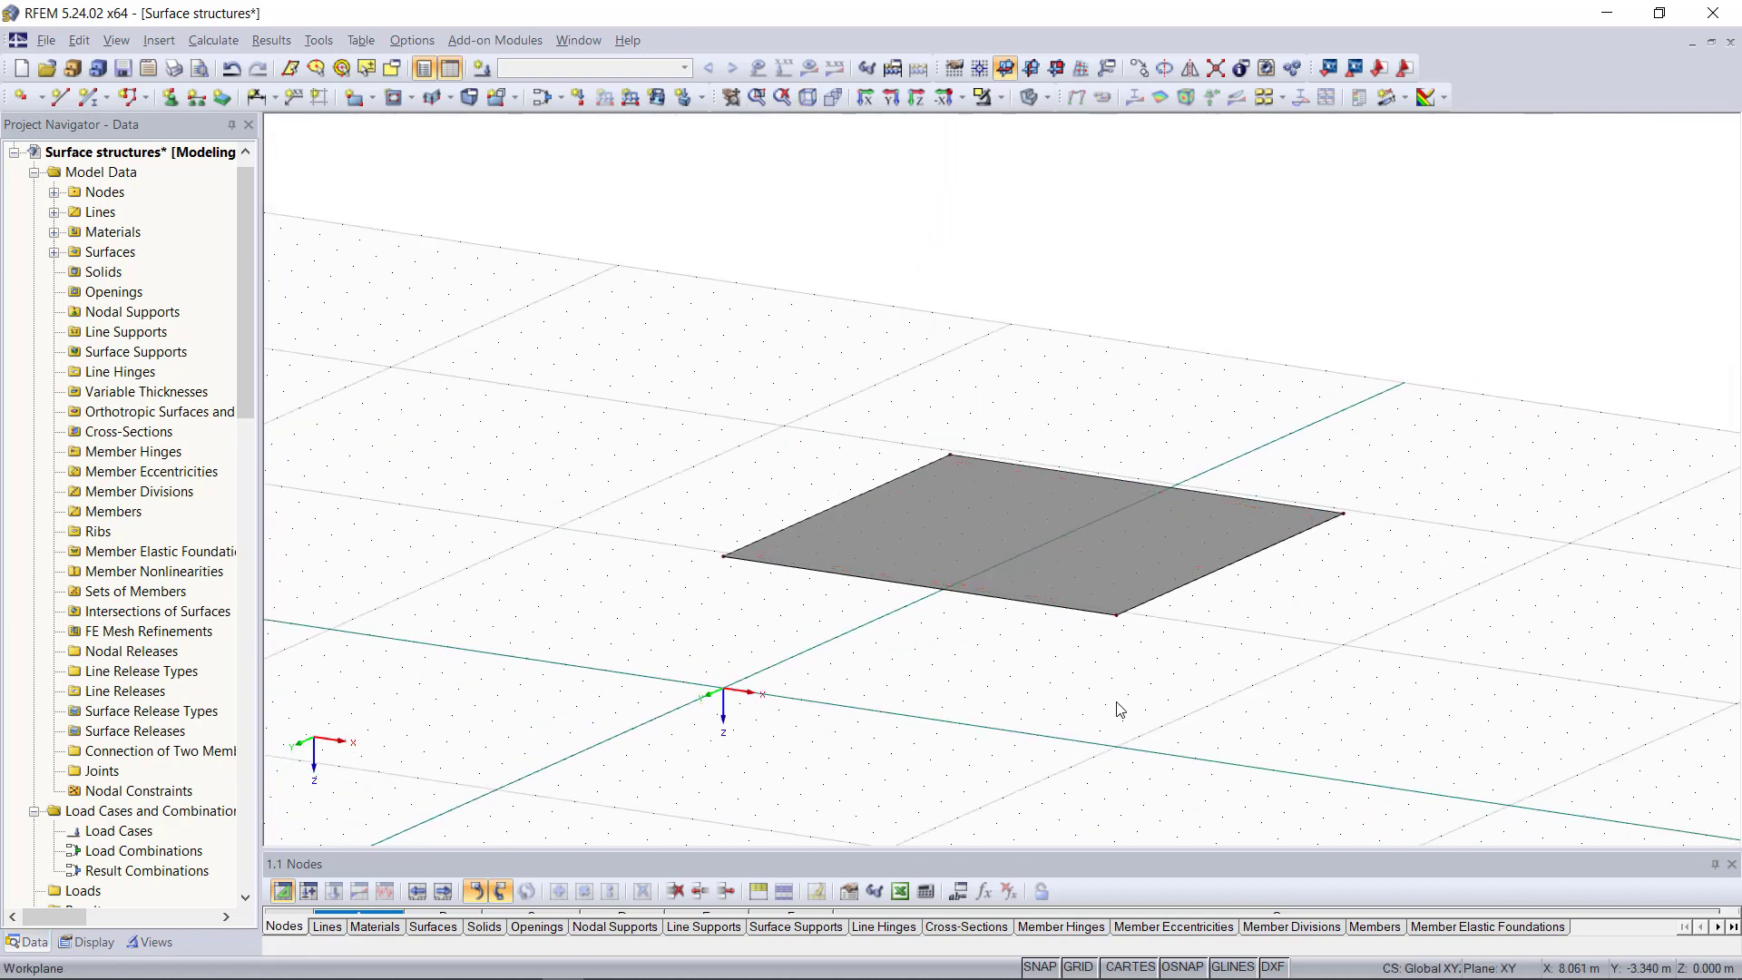
scroll(967, 660, down, 3)
ctrl+middle_drag(984, 641, 890, 641)
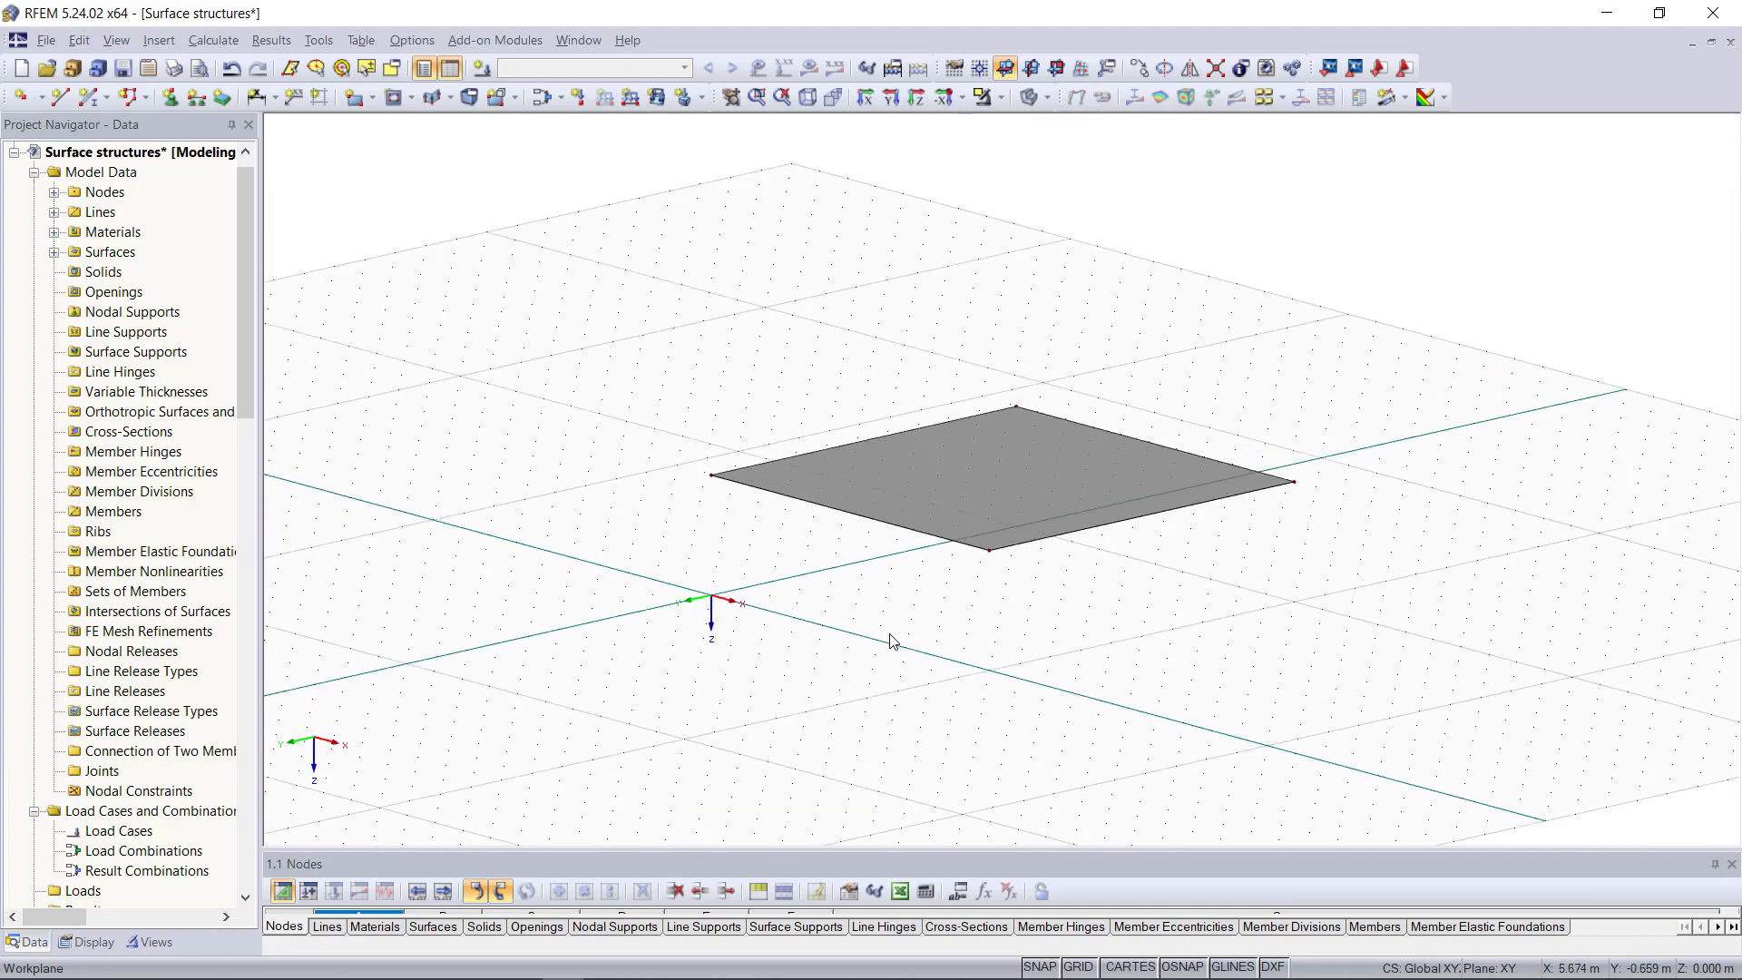
click(354, 97)
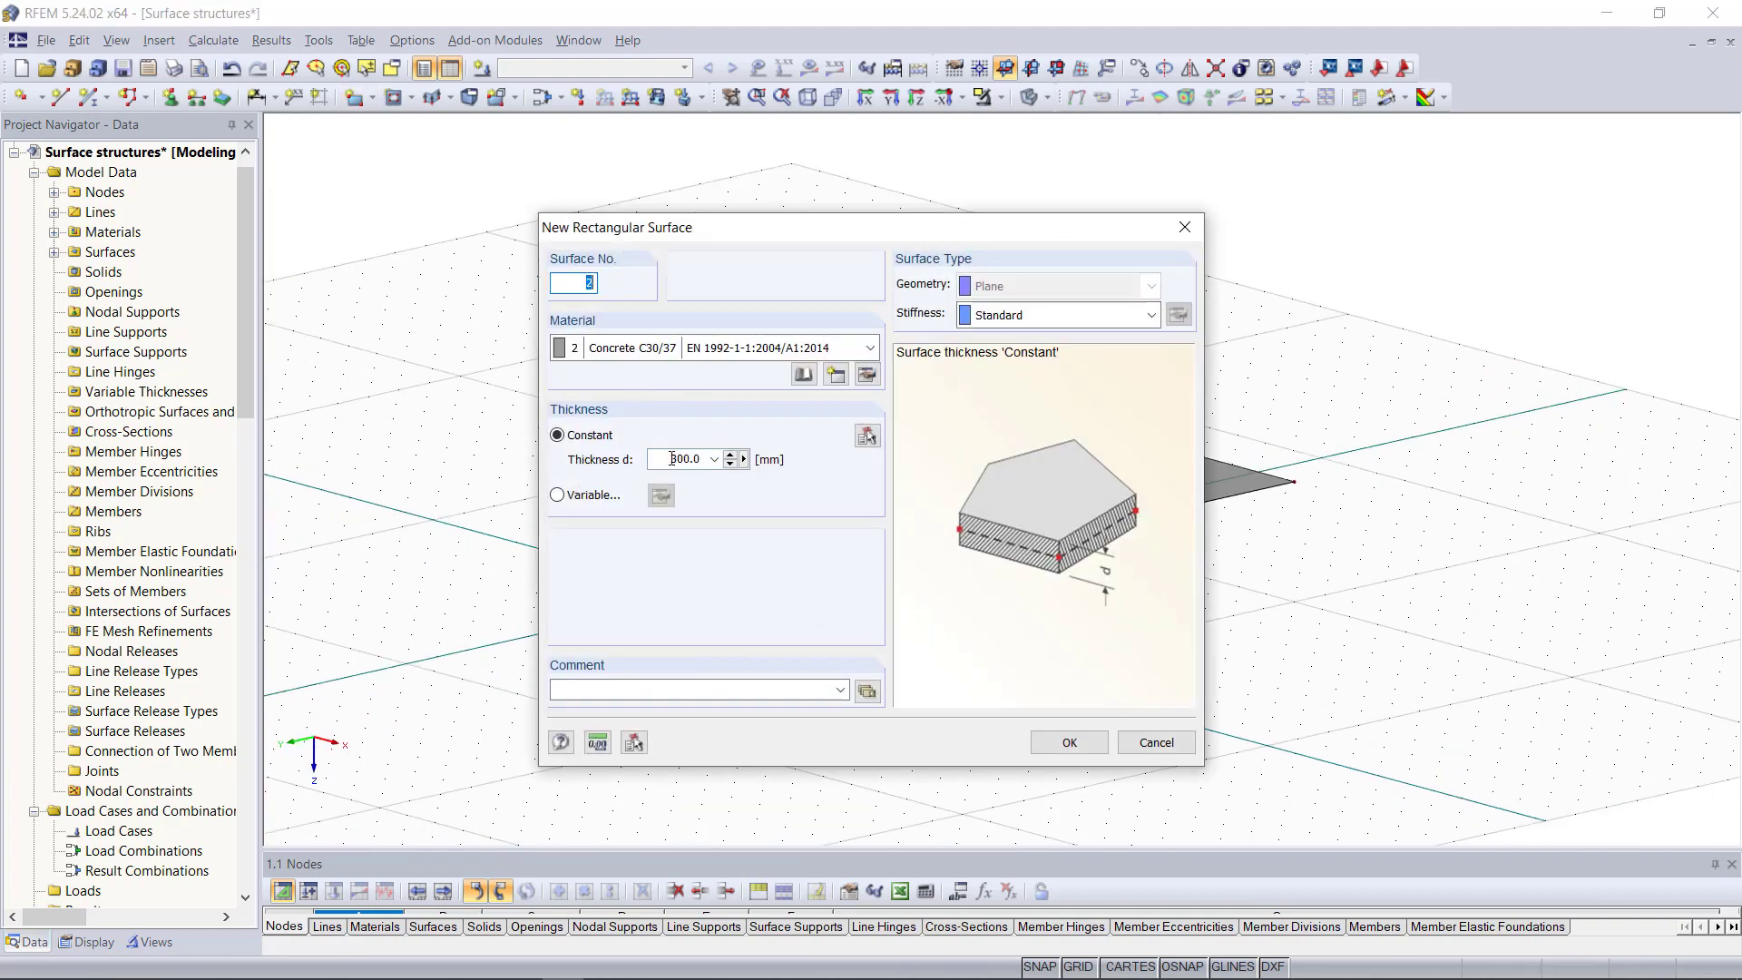
click(667, 458)
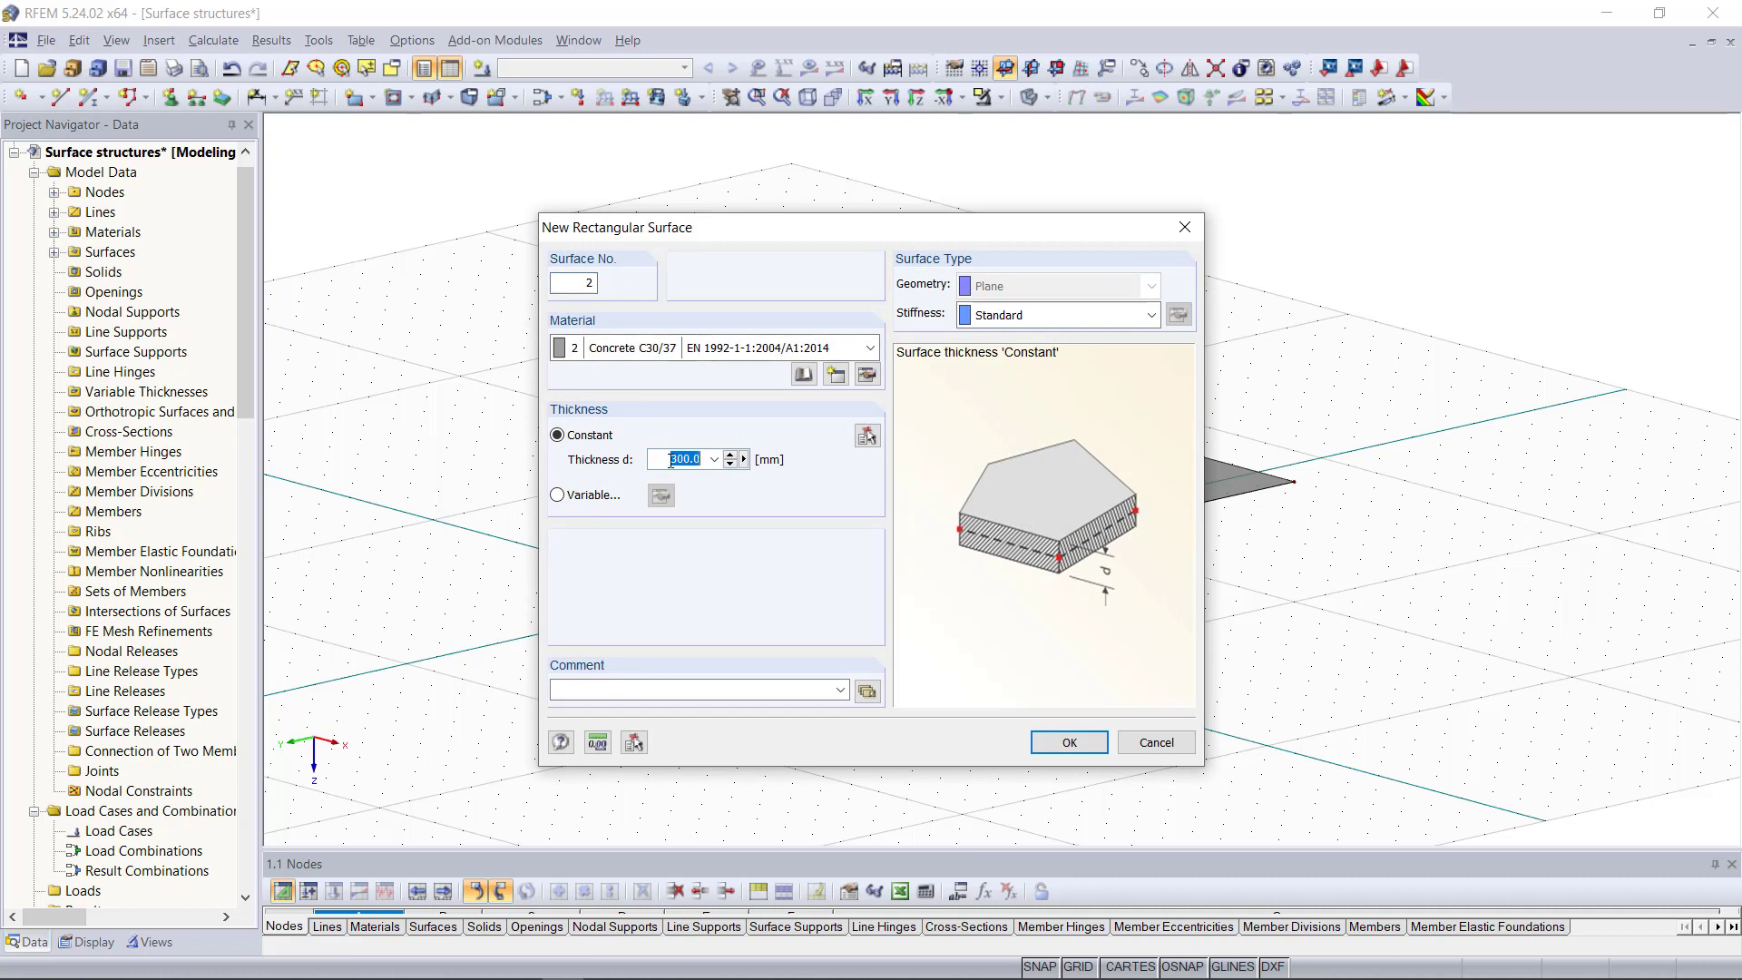
text(200)
click(1070, 742)
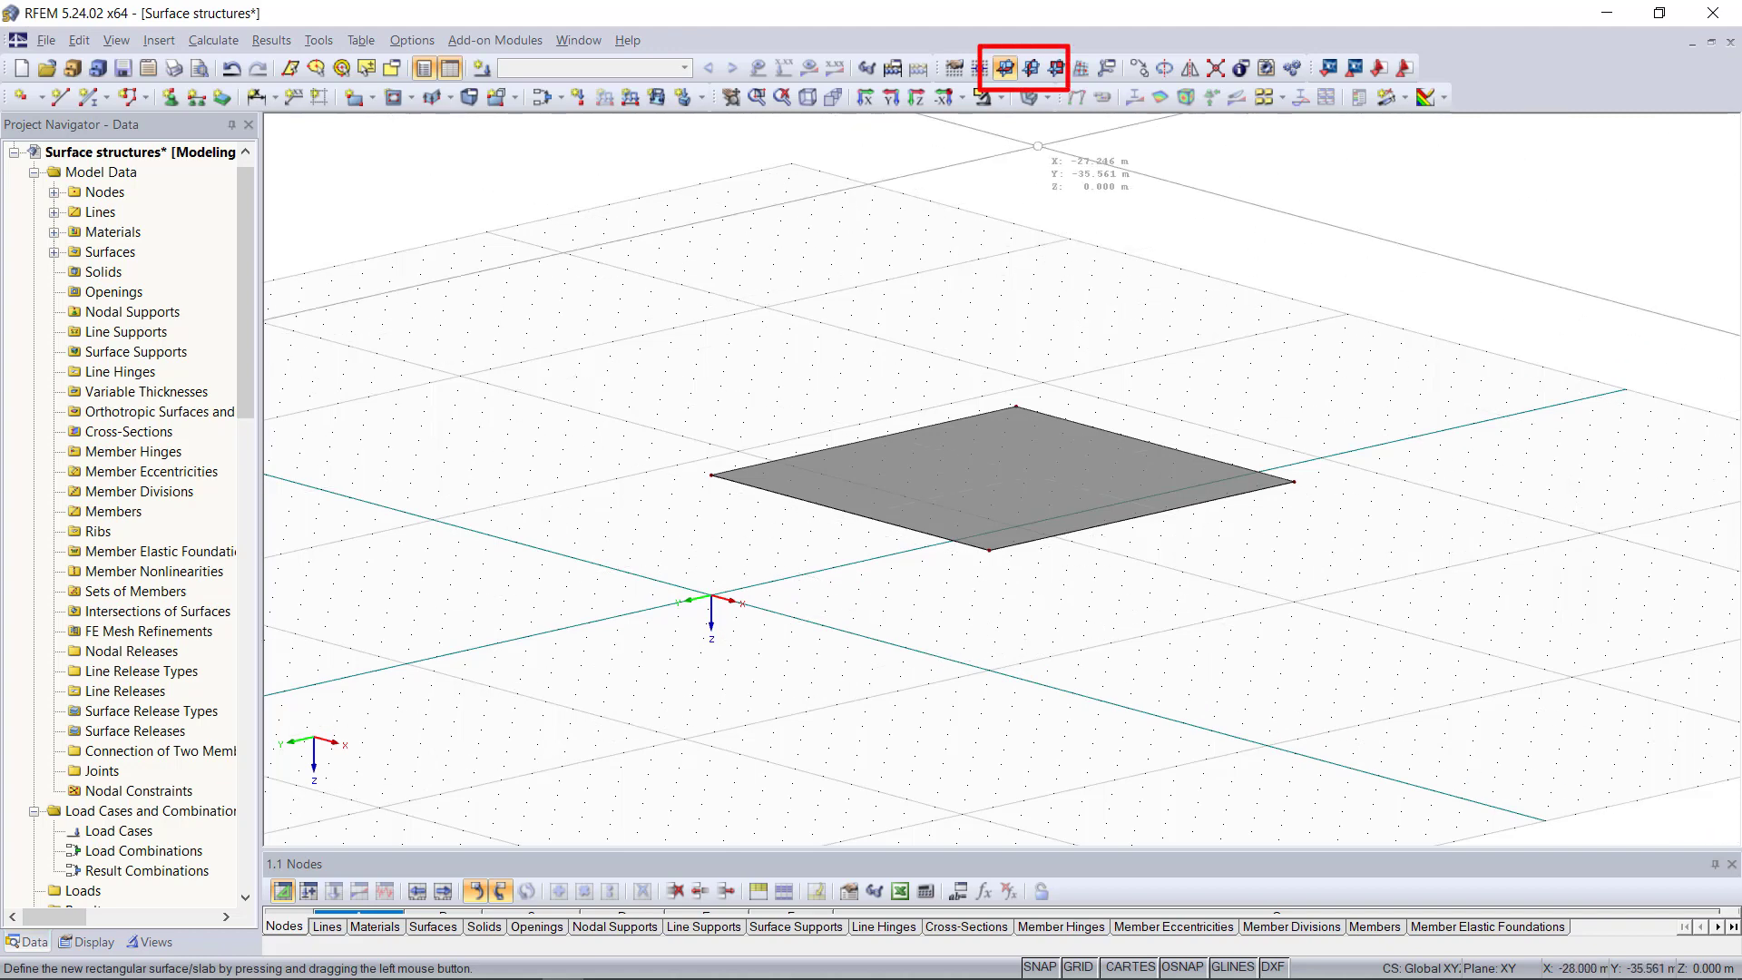
- Switch to the YZ work plane and draw a wall from the slab edge at X = 0 down to the ground level
click(1033, 70)
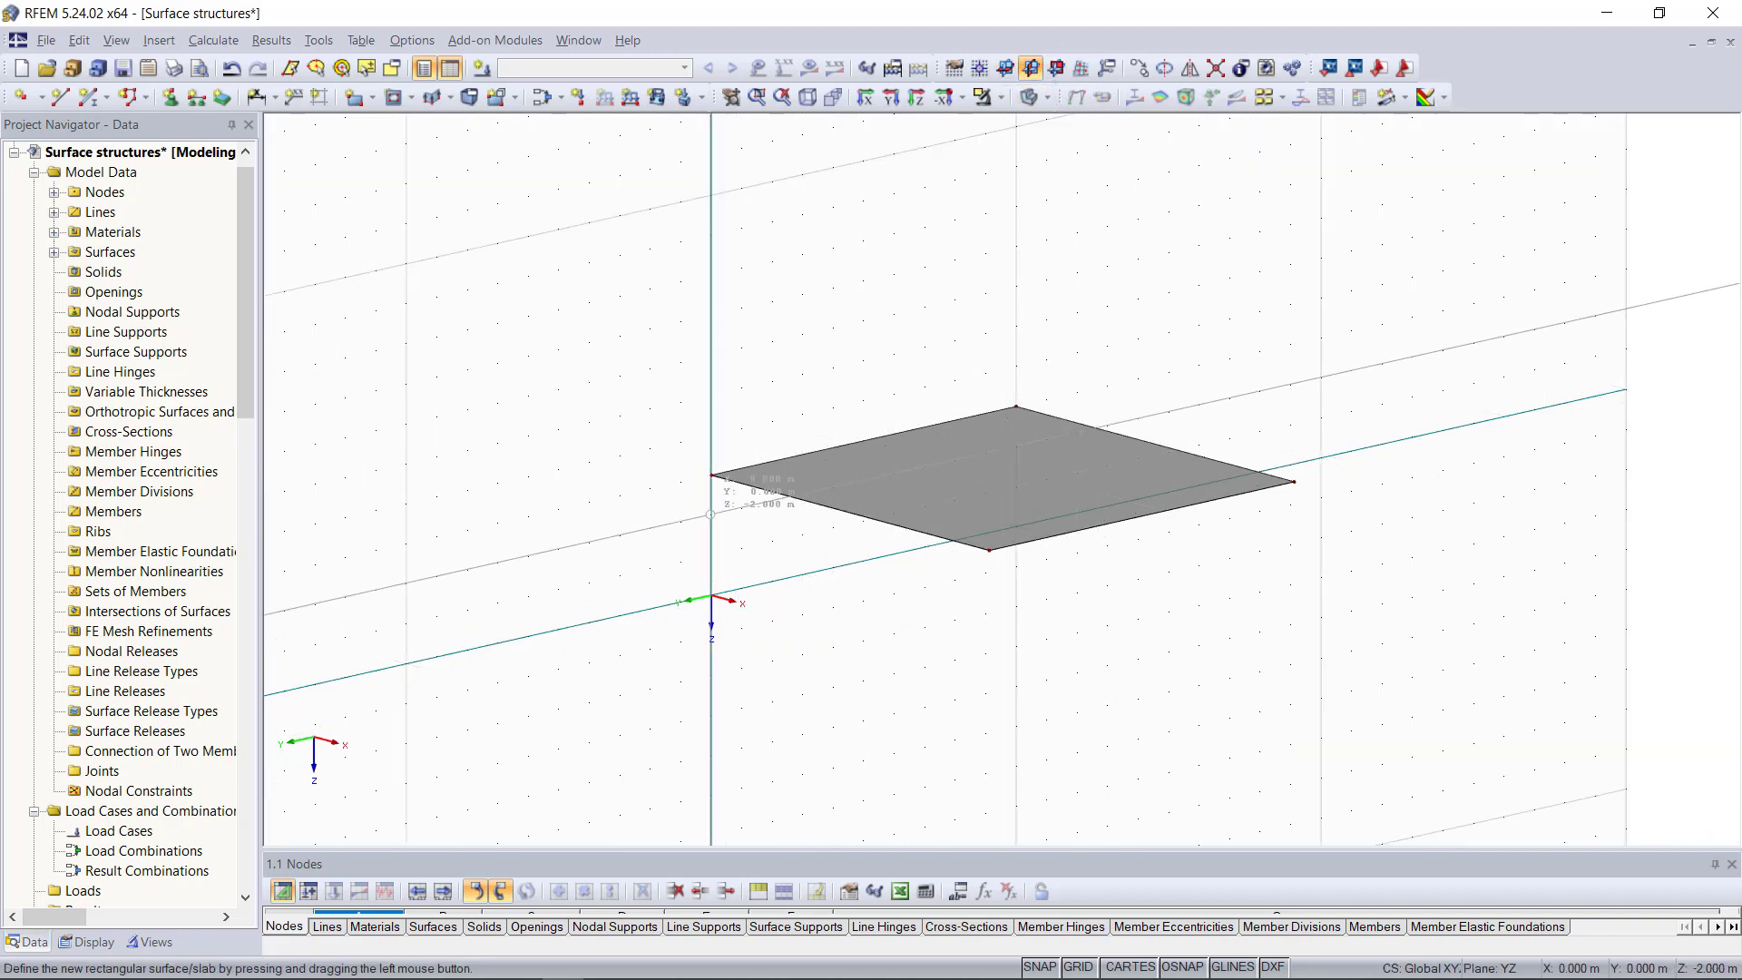
ctrl+middle_drag(710, 517, 1437, 480)
click(797, 502)
click(1210, 625)
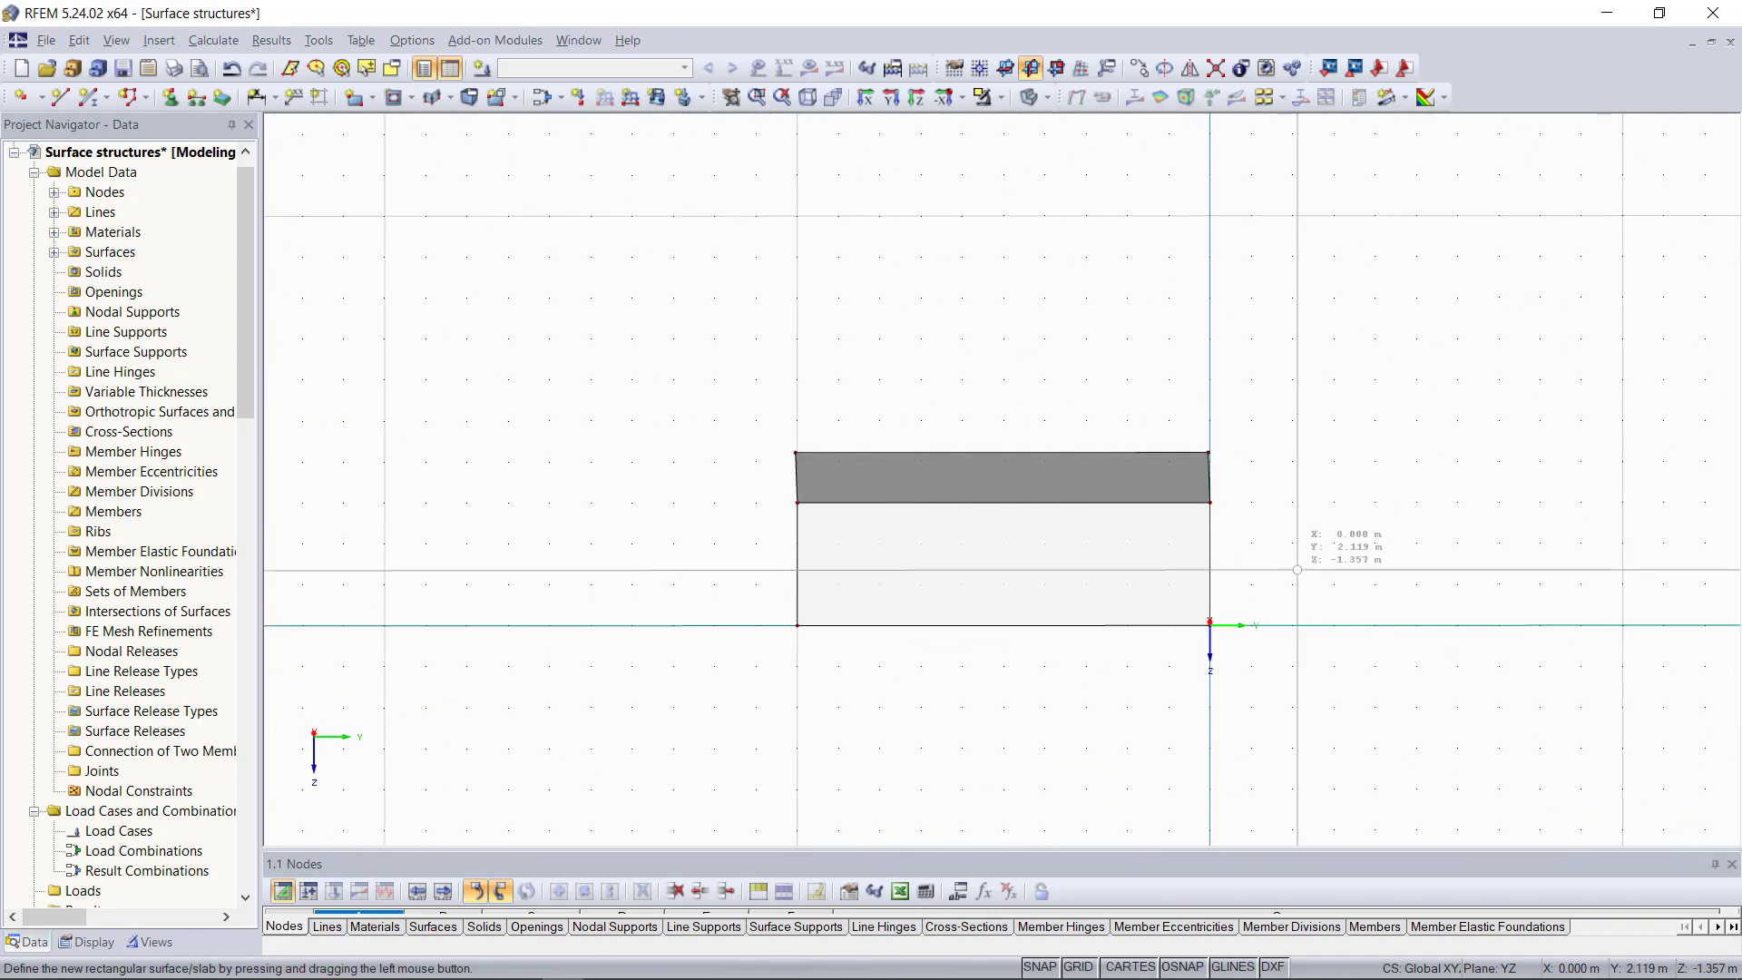
- Switch to the XZ work plane and draw a wall between the slab edge at Y = 0 and the ground level
click(1056, 70)
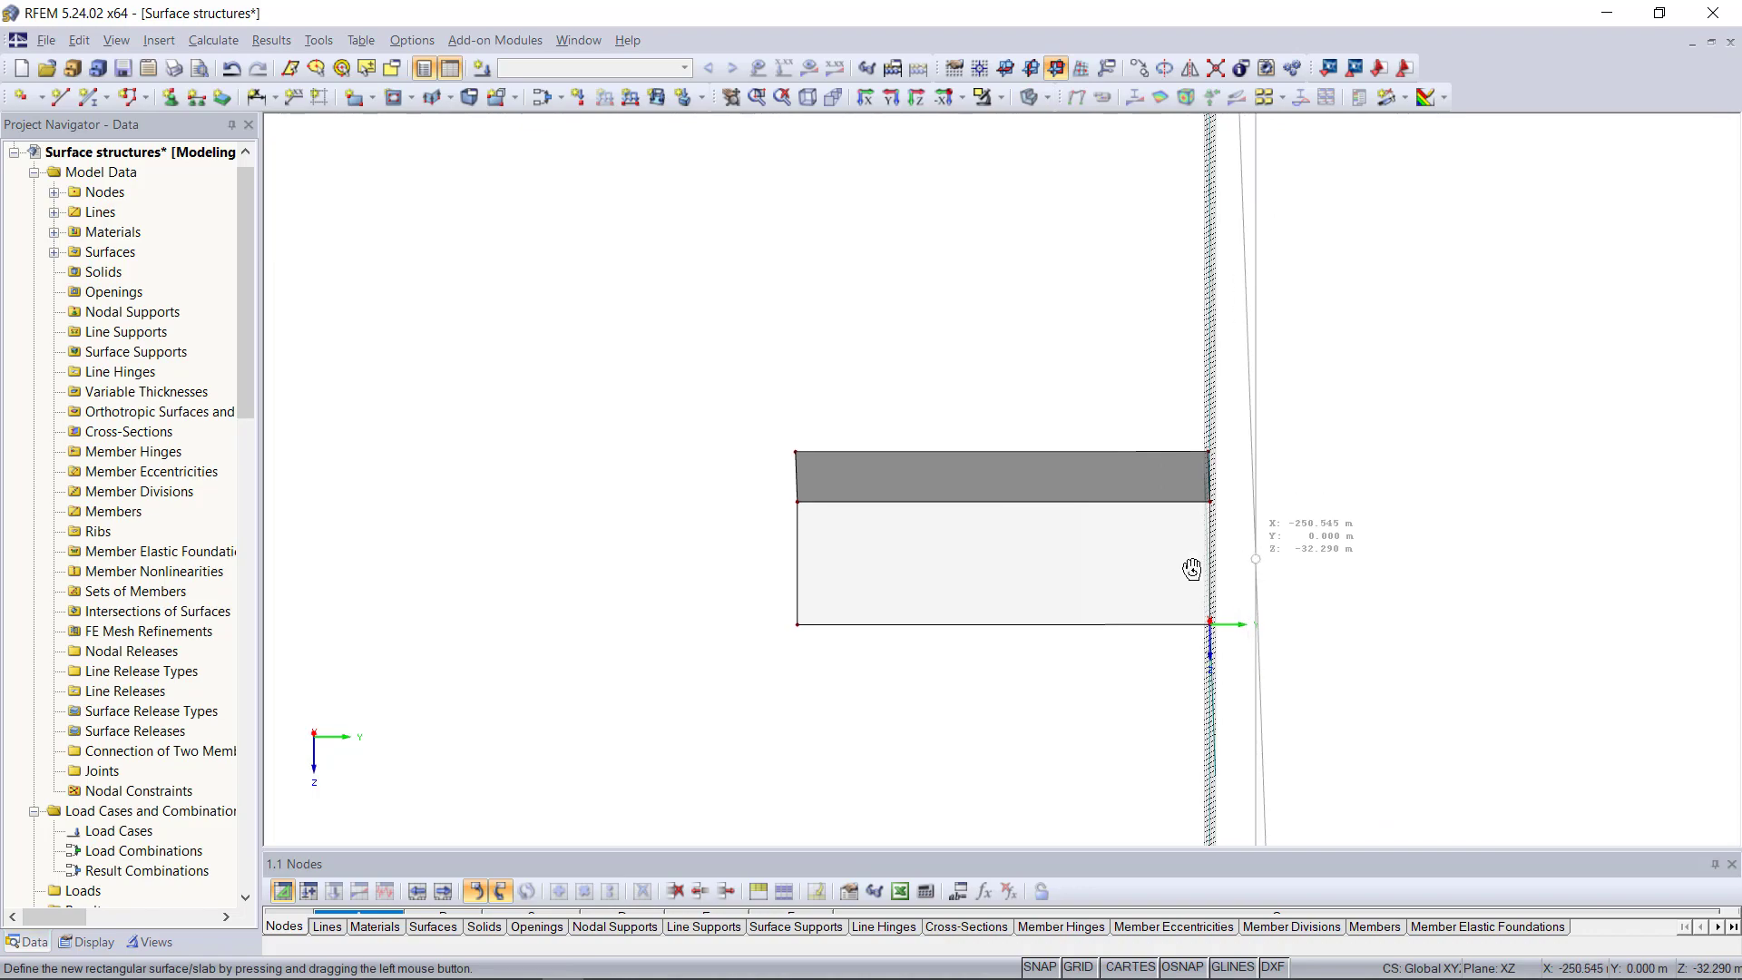
ctrl+middle_drag(1192, 568, 1508, 592)
click(777, 511)
click(1188, 640)
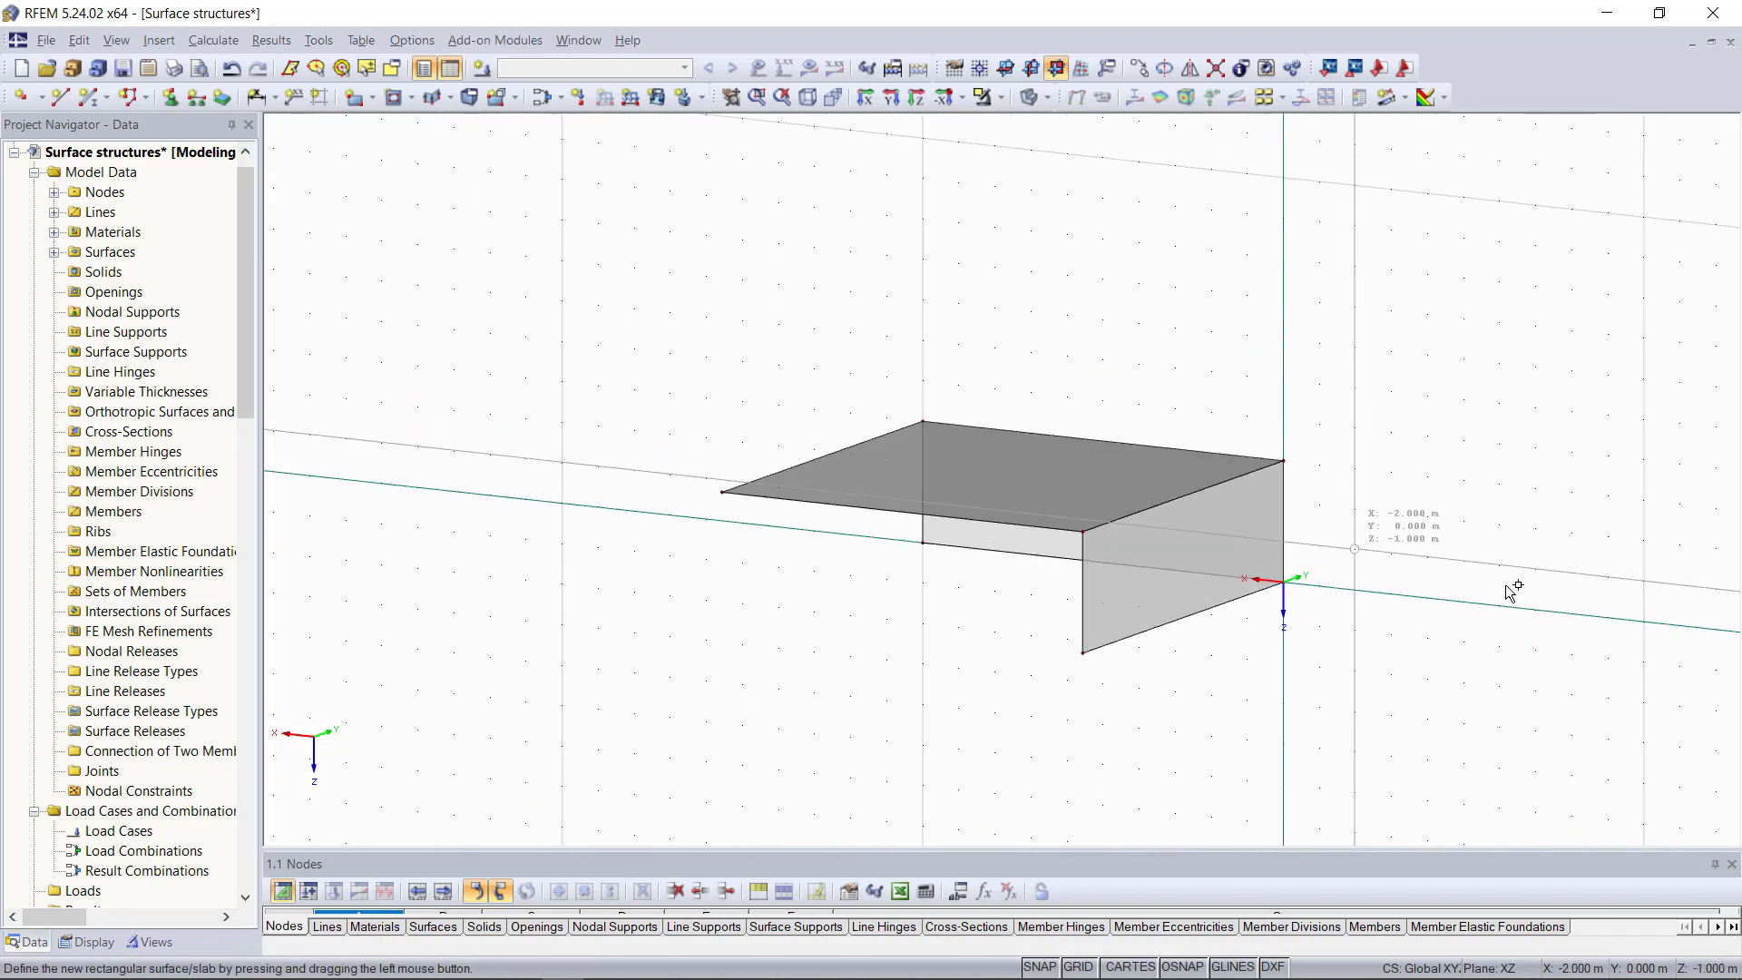
- Draw the opposite XZ-plane wall from the bottom corner of the first wall to the slab's far corner
scroll(1506, 592, up, 1)
ctrl+middle_drag(716, 672, 846, 663)
click(1166, 640)
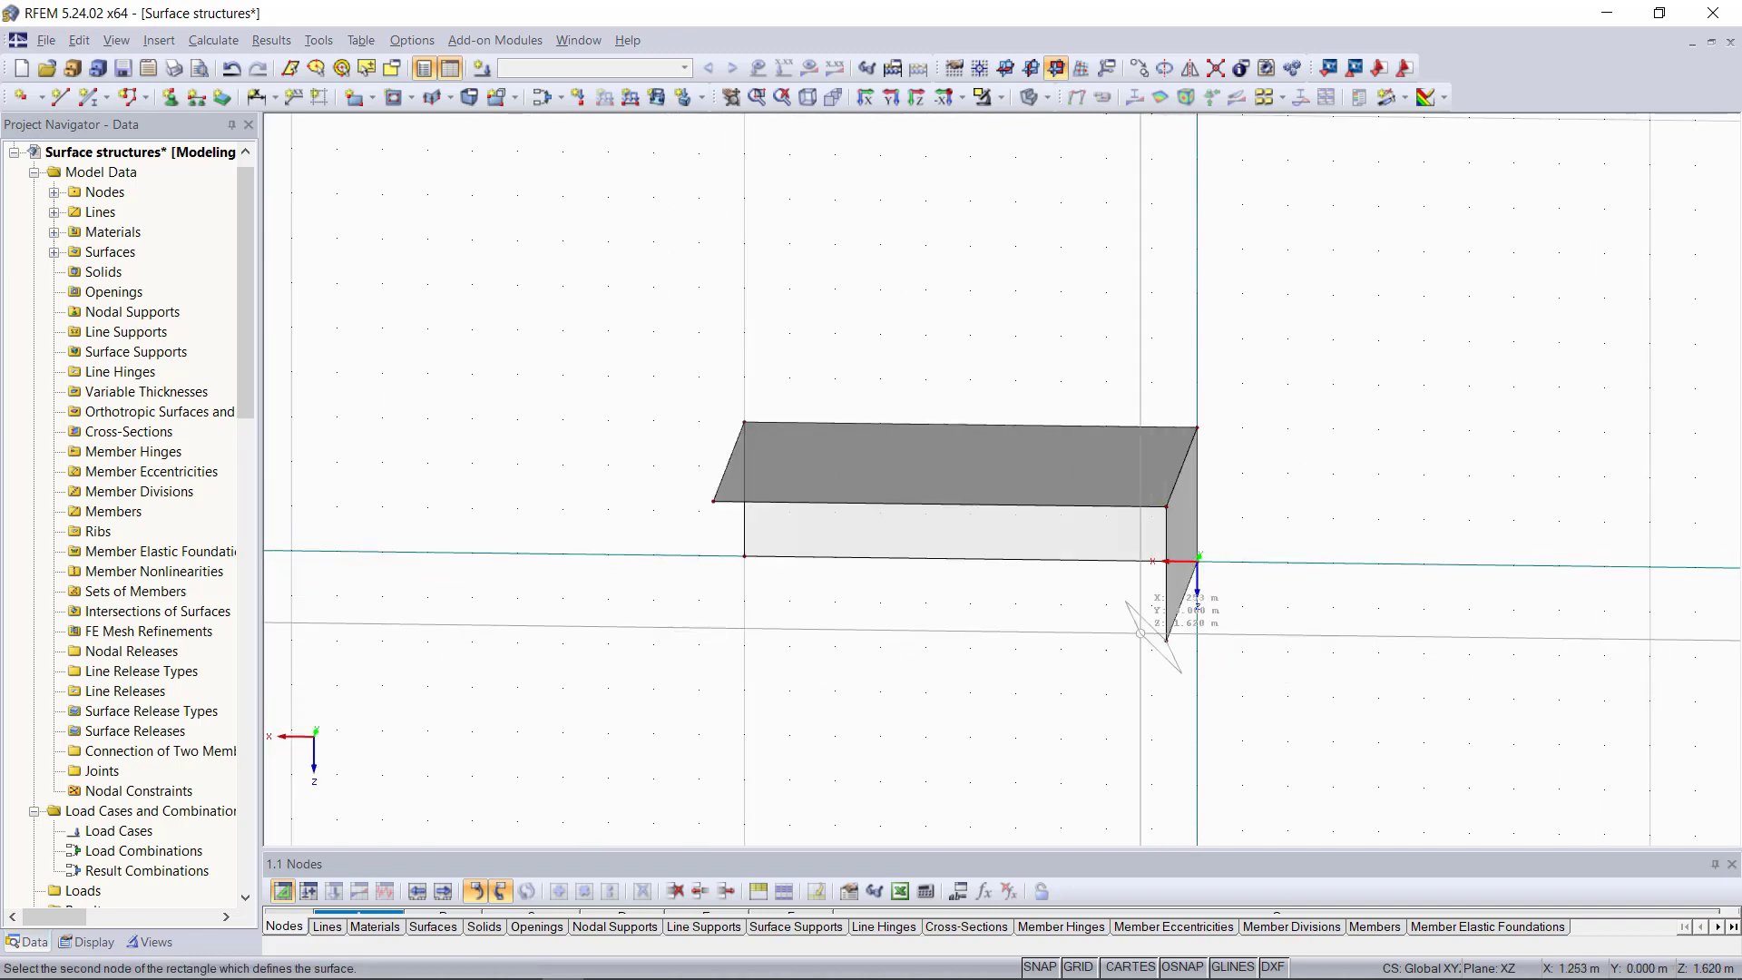
click(713, 502)
- Switch back to the YZ work plane, close the remaining open side with a fourth wall and end surface placement
ctrl+middle_drag(610, 599, 1070, 607)
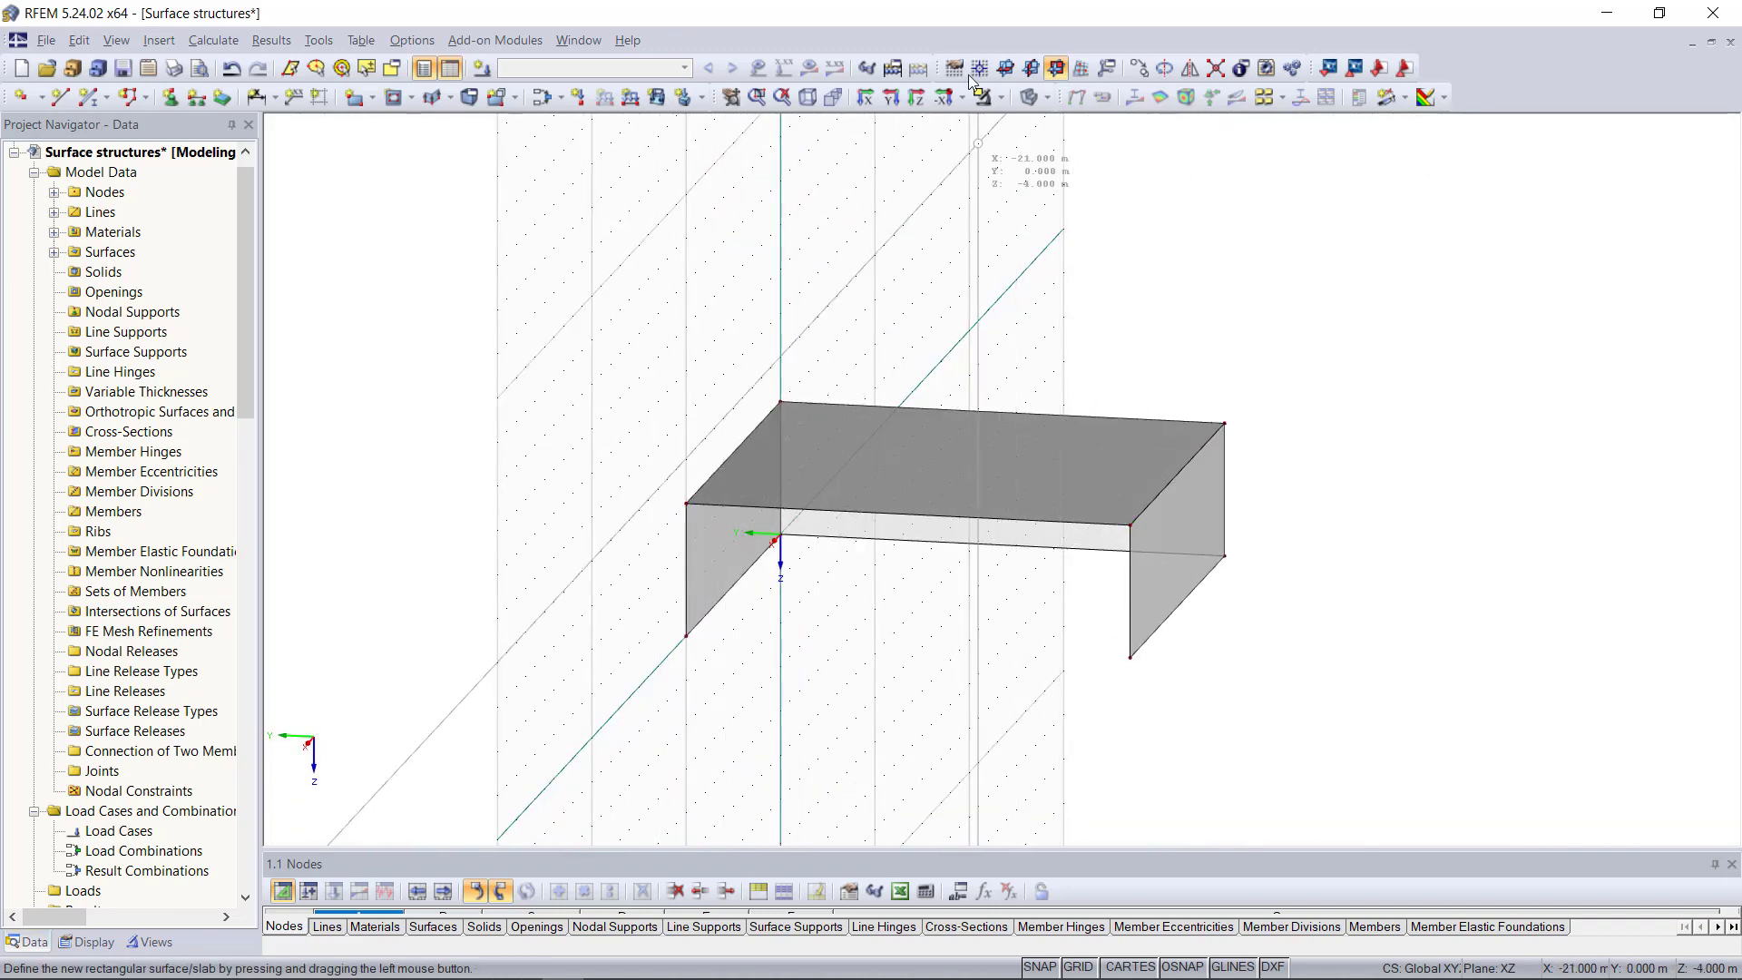
click(1030, 68)
click(686, 504)
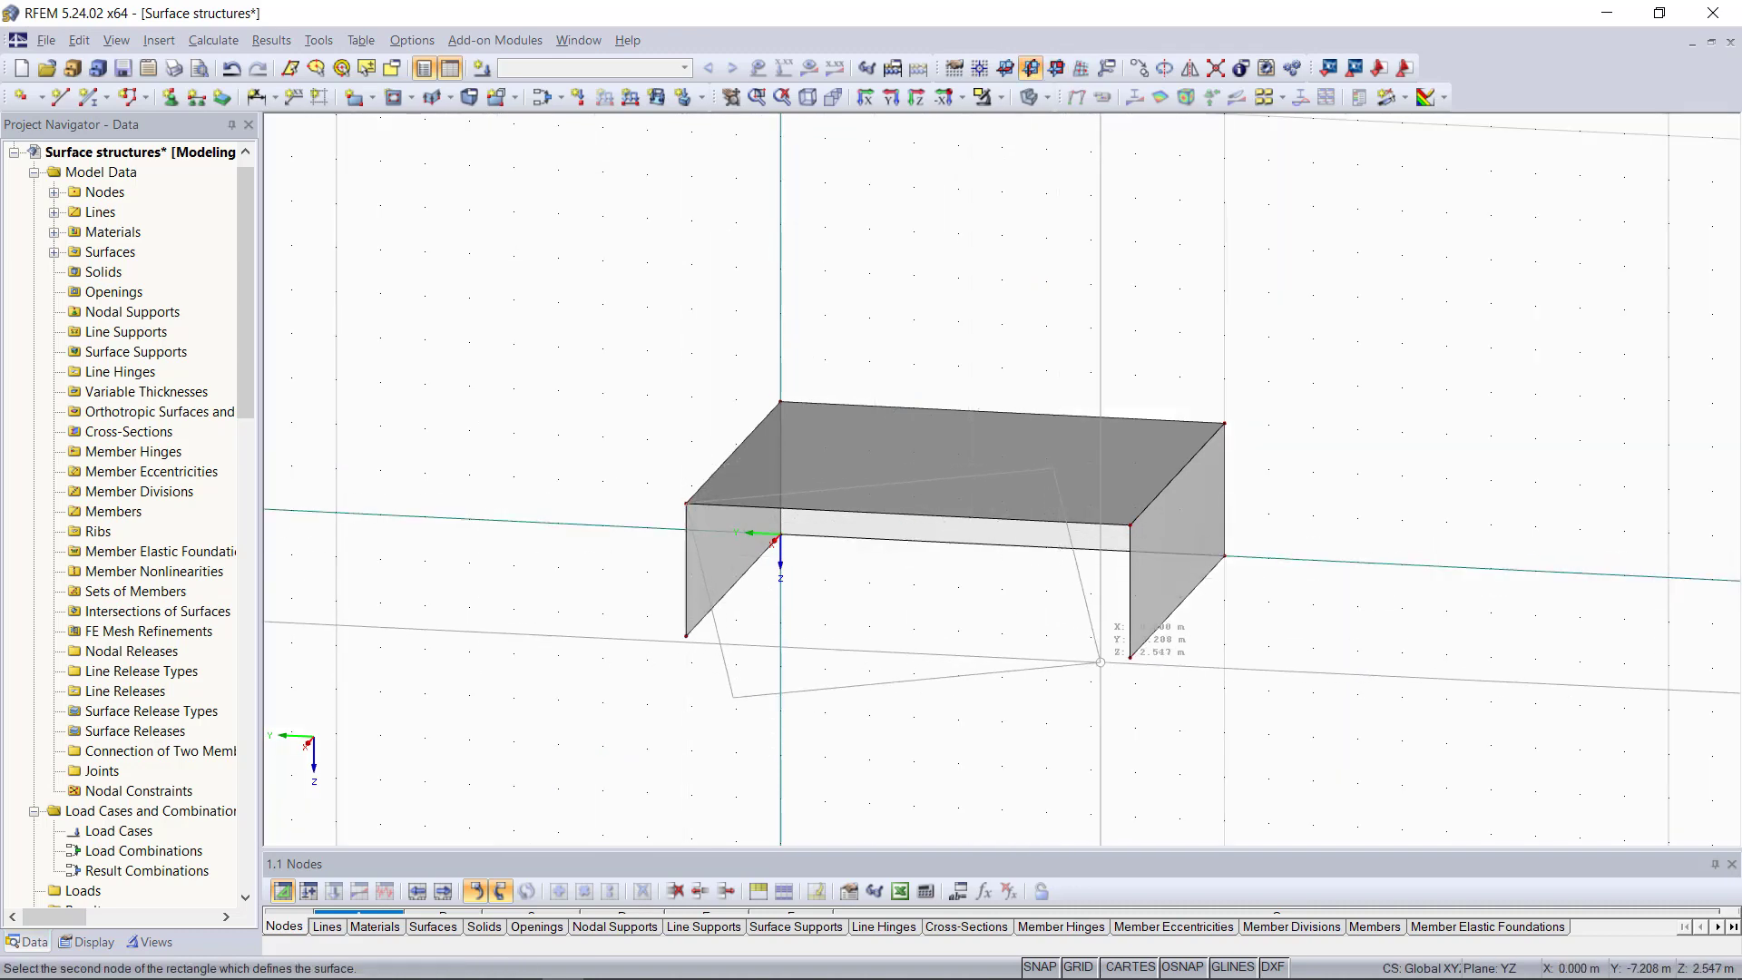
click(1129, 656)
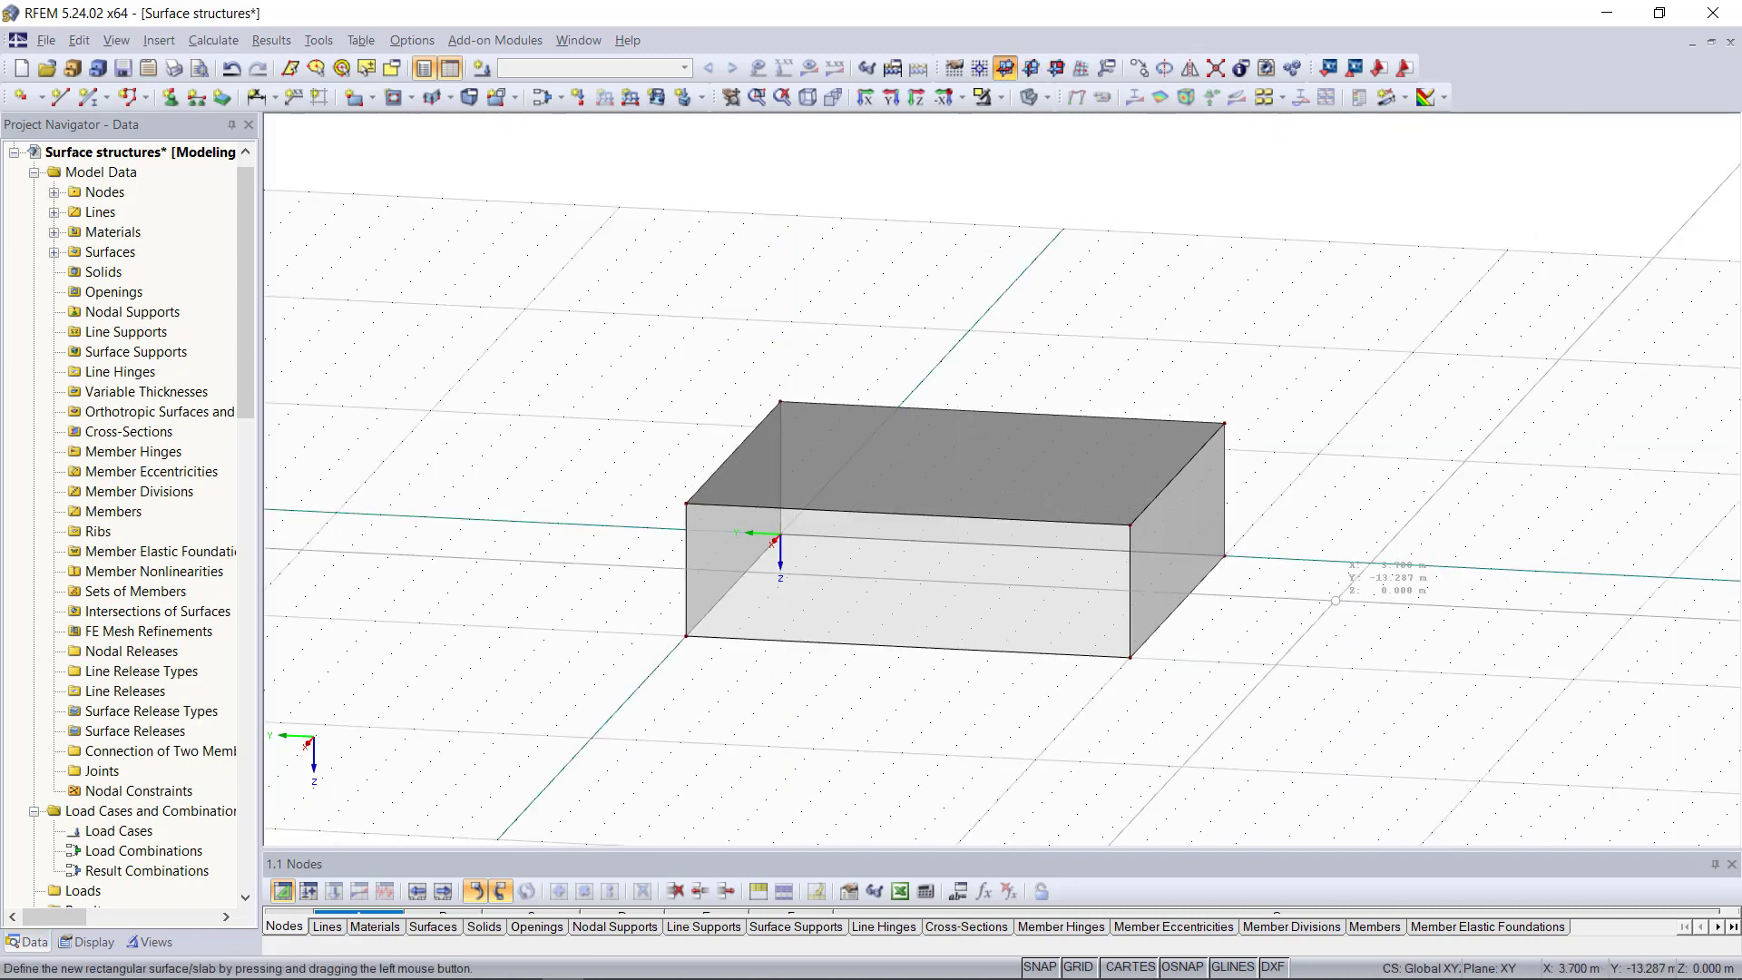
key(Escape)
- Define a global hinged line support and assign it to the bottom edges of all four walls
scroll(1255, 569, down, 2)
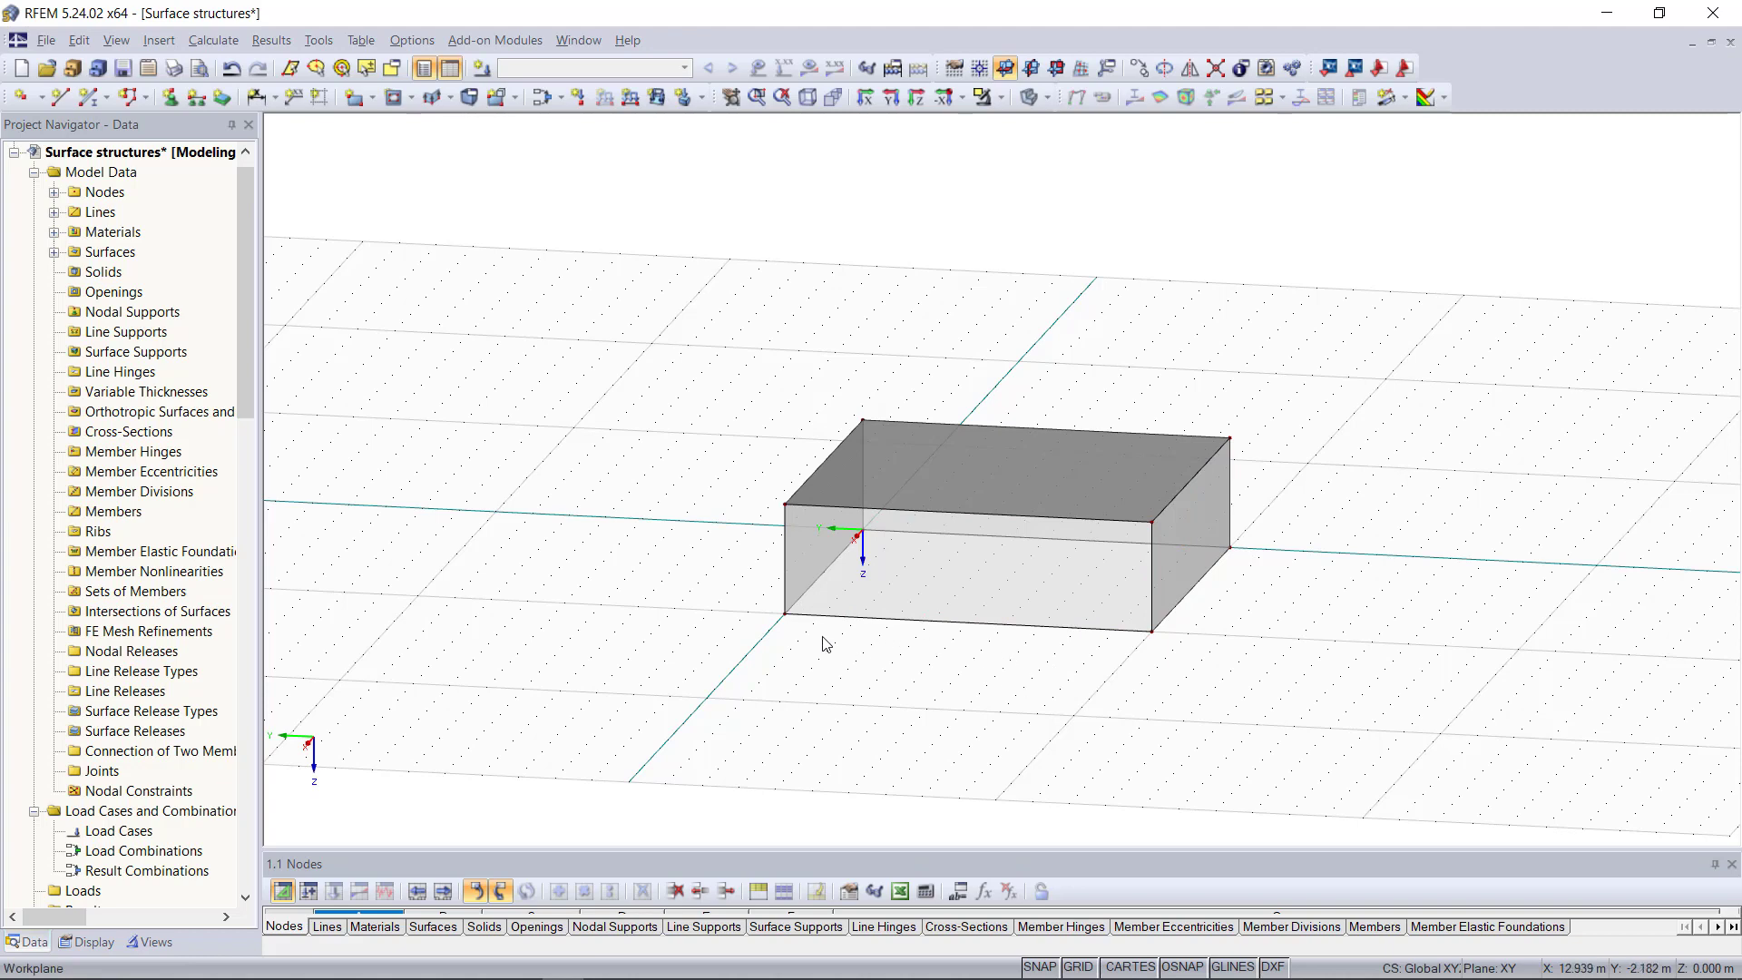
click(205, 98)
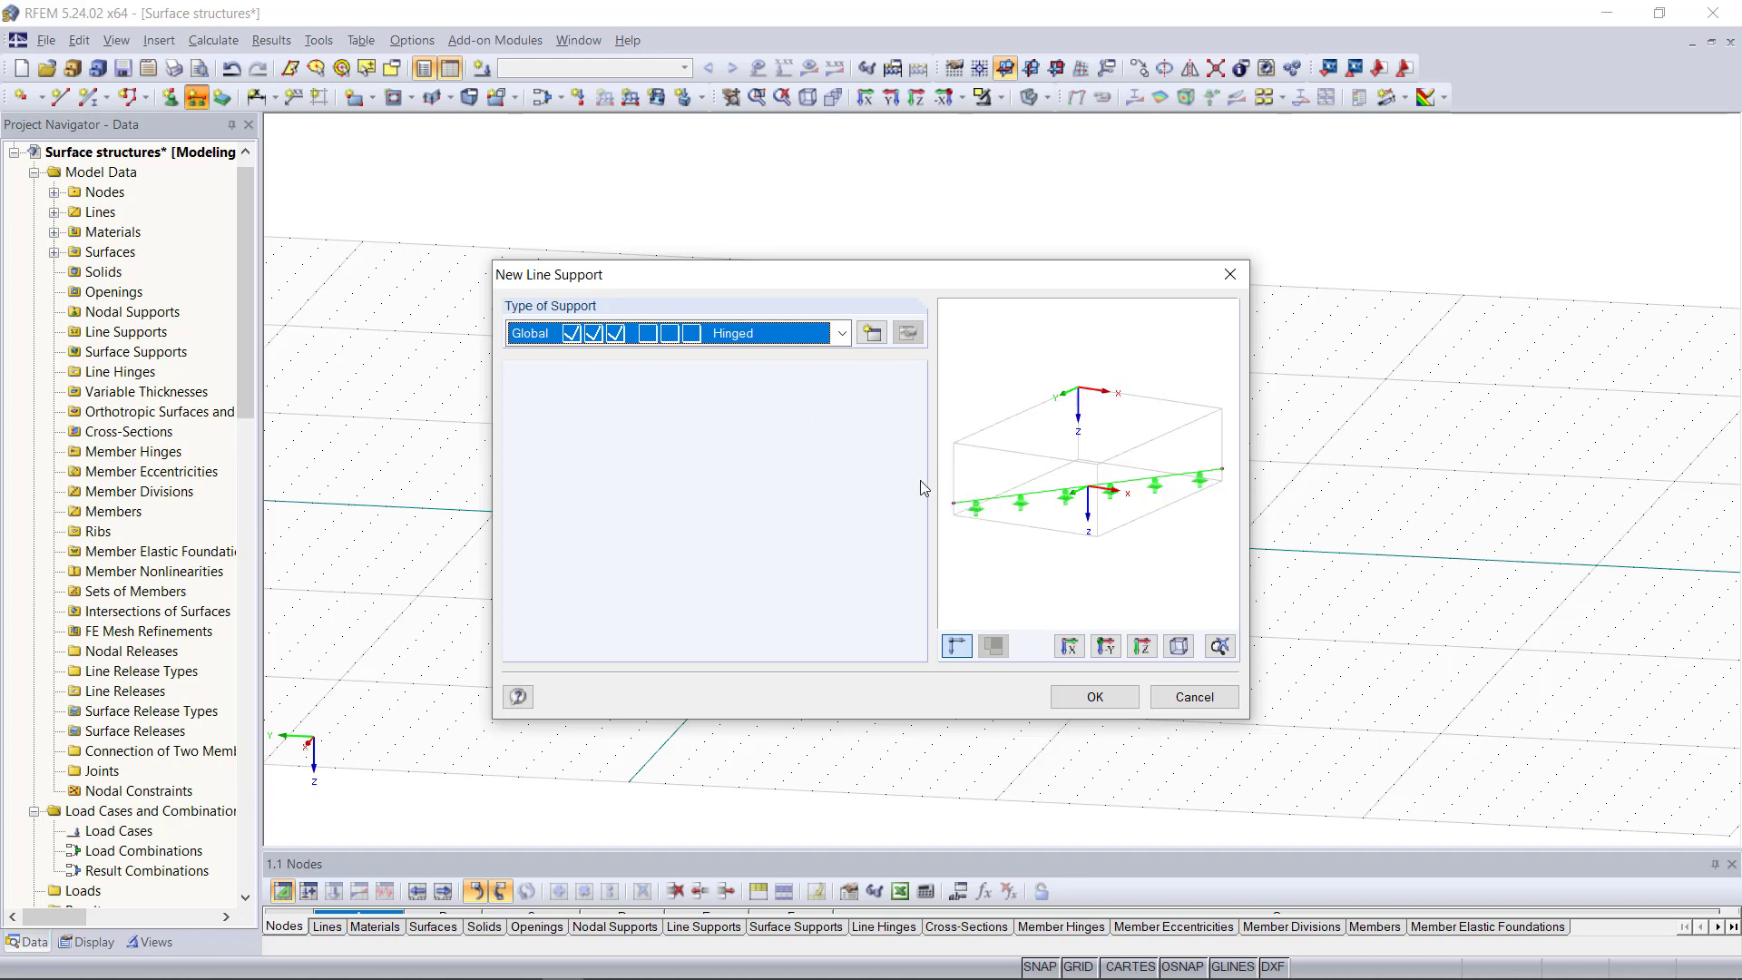
click(761, 335)
click(726, 358)
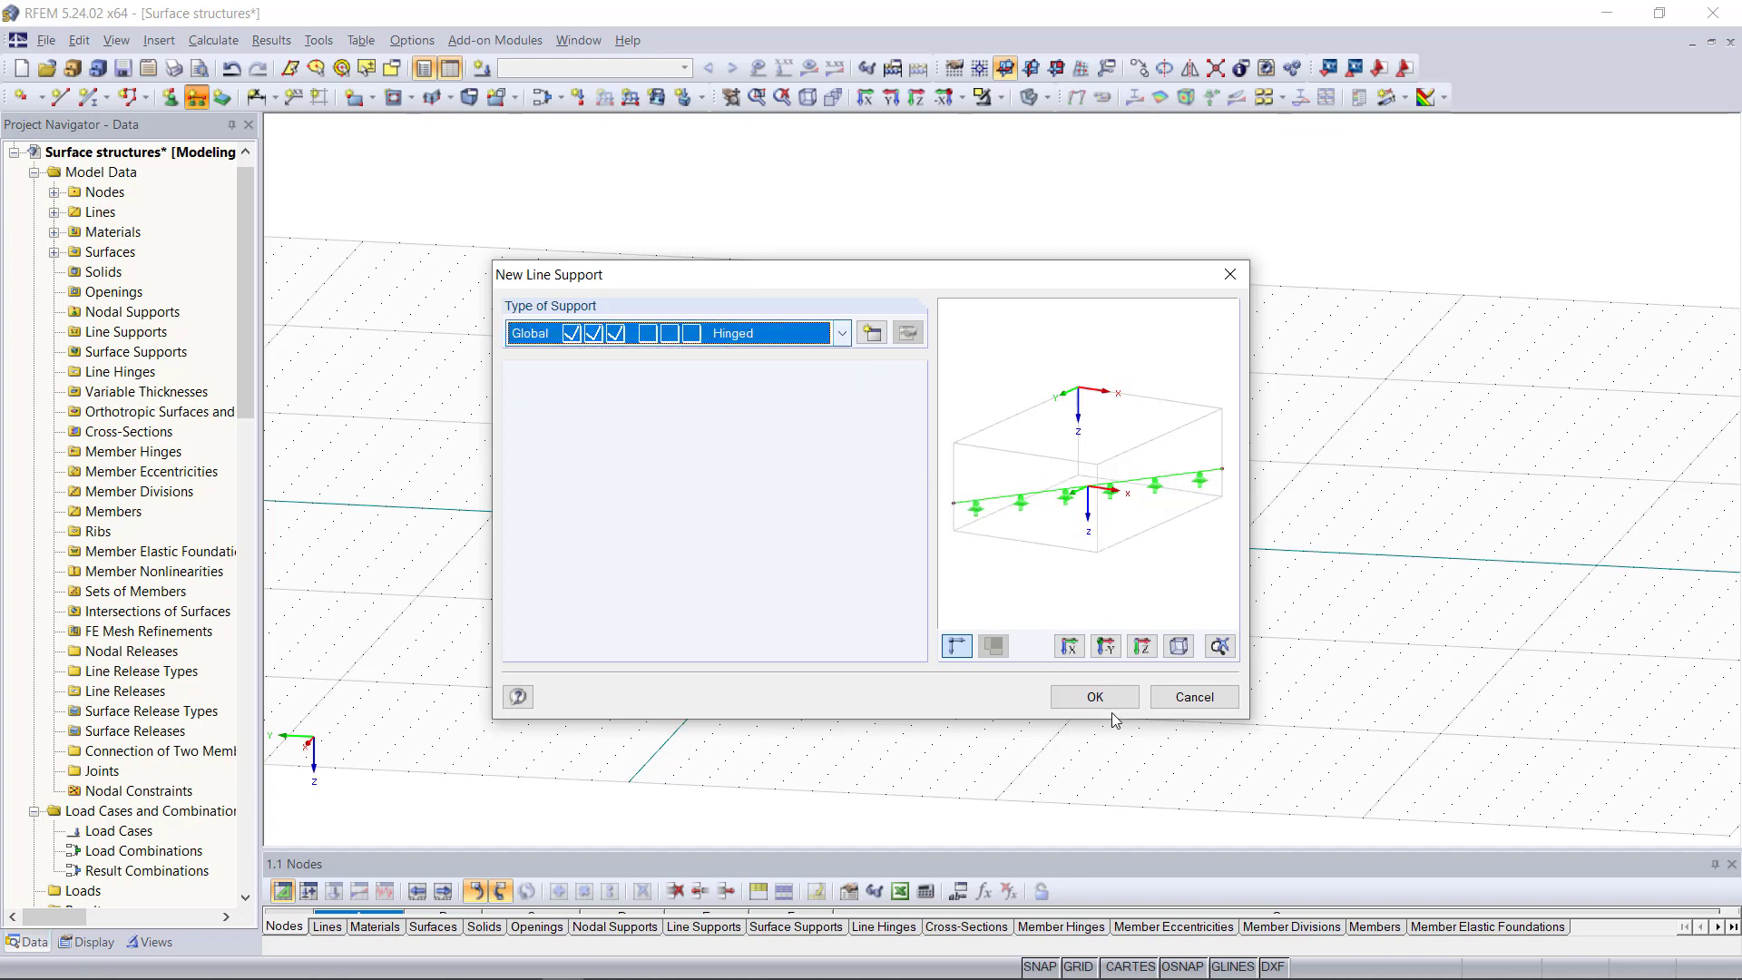
click(1095, 697)
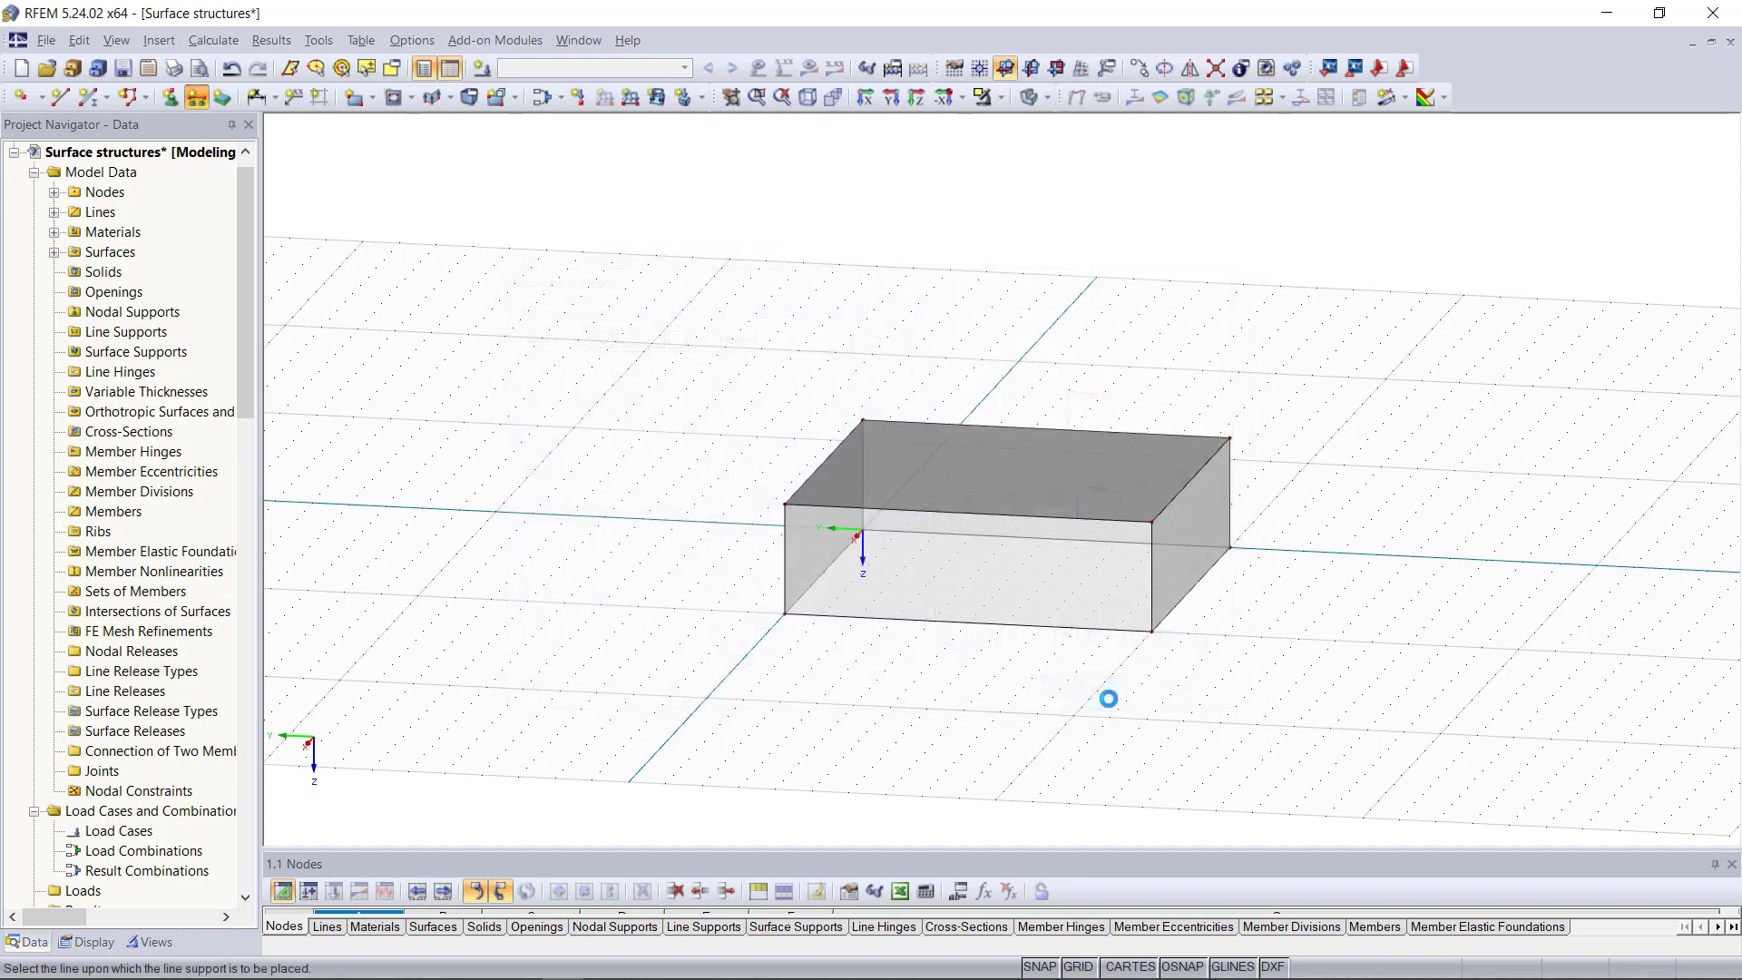
click(1031, 628)
click(1191, 590)
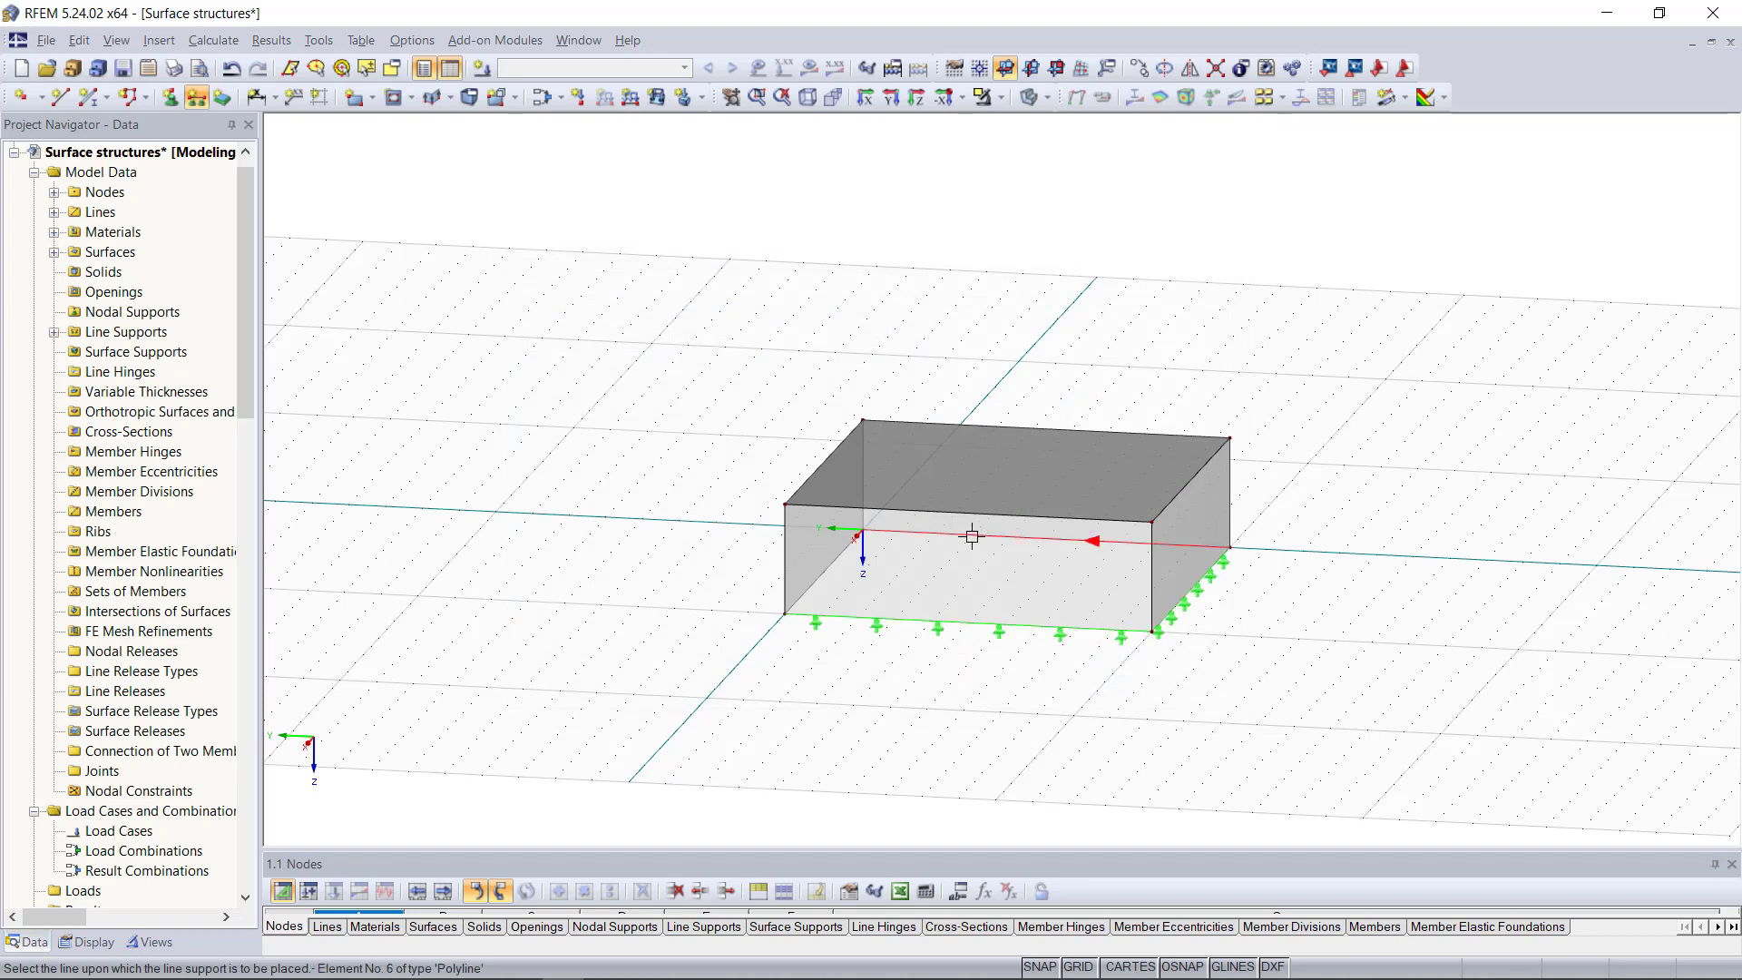
click(971, 536)
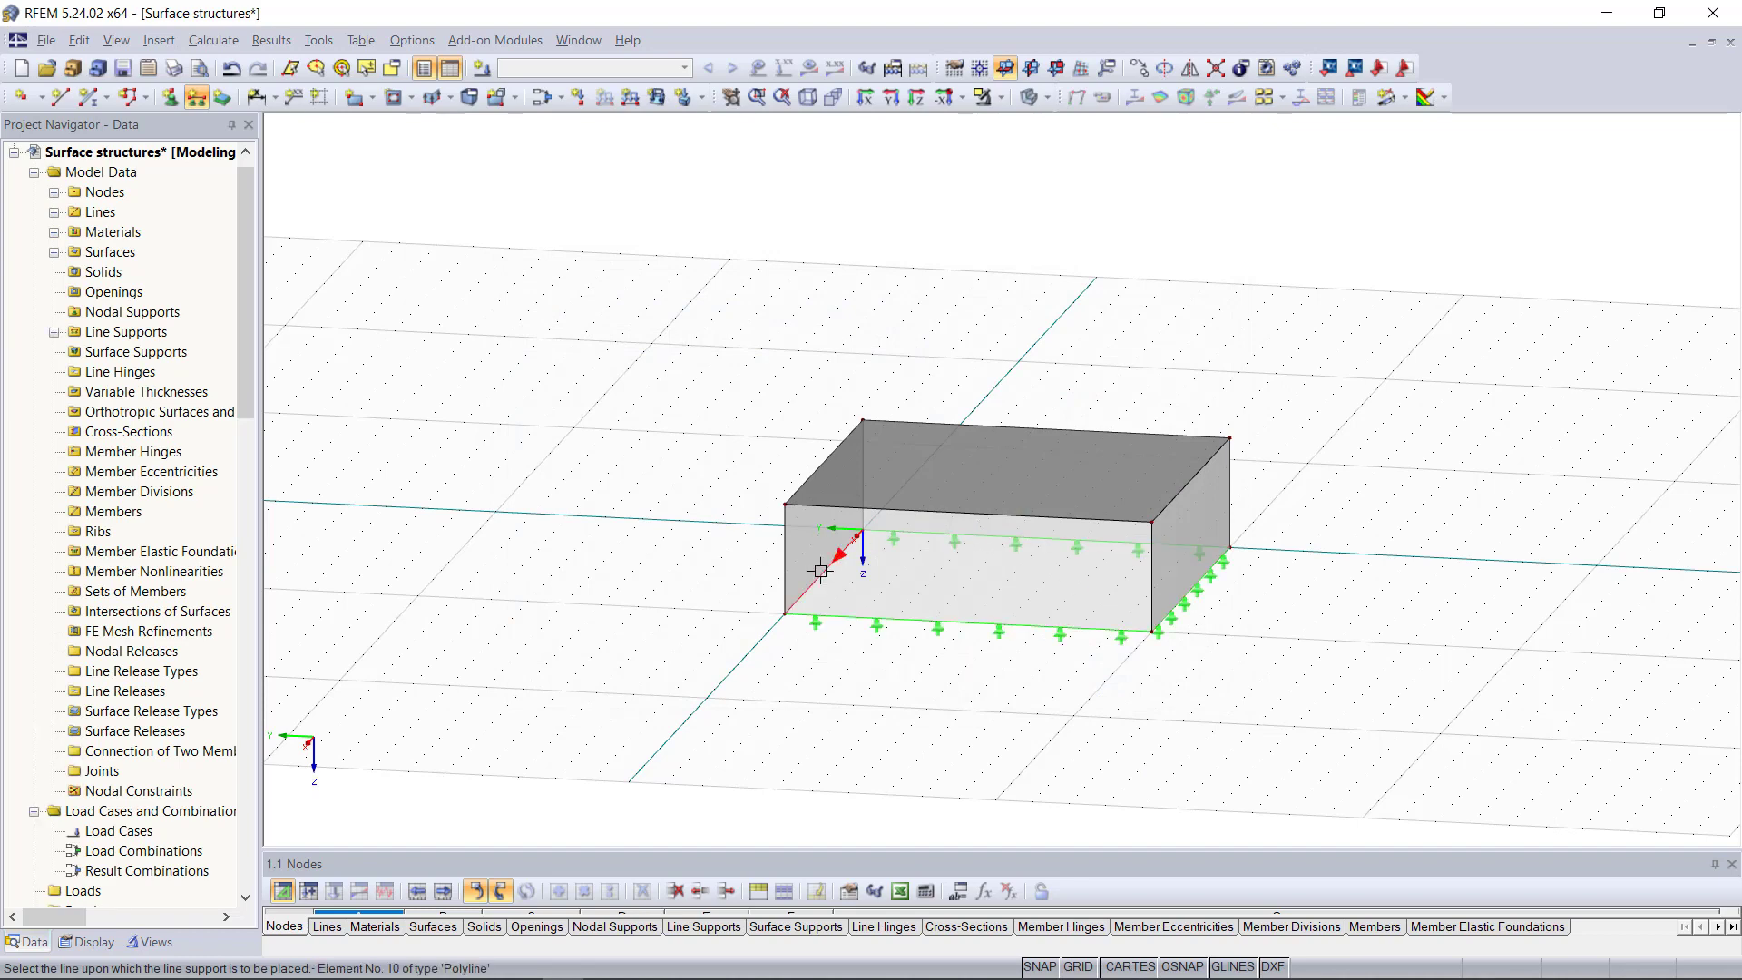
click(820, 571)
key(Escape)
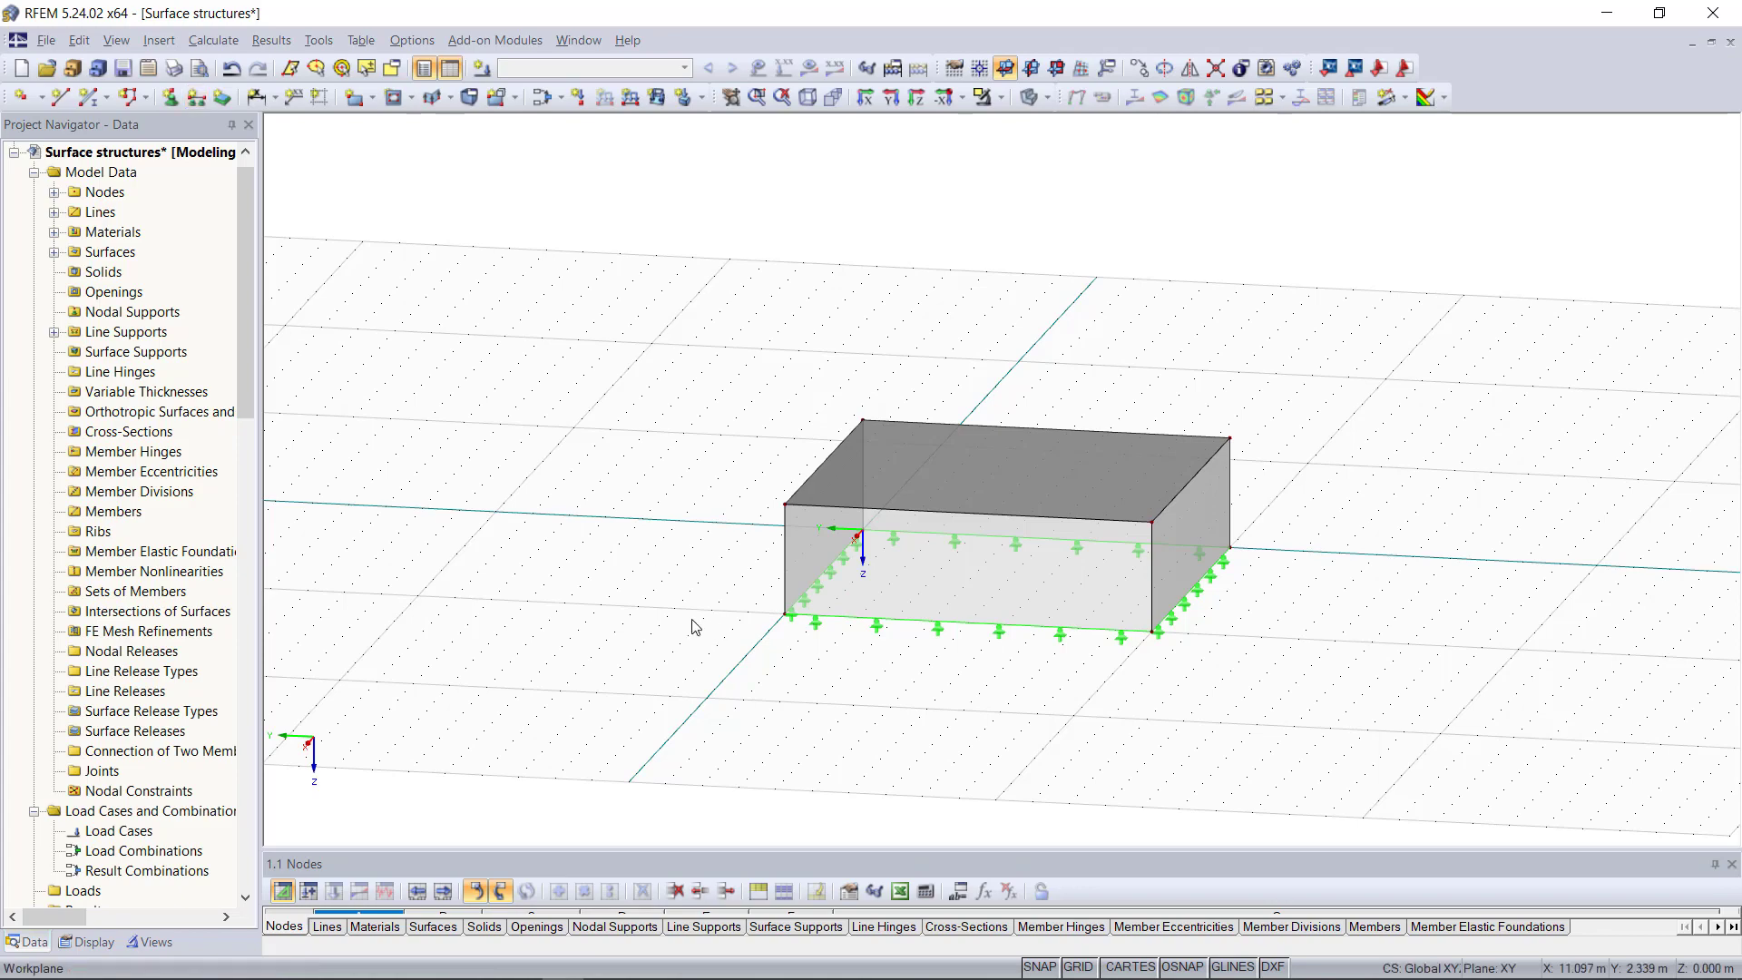
- Display the surfaces of the solid model as filled including thickness and examine the slab and walls
ctrl+middle_drag(1243, 672, 1057, 680)
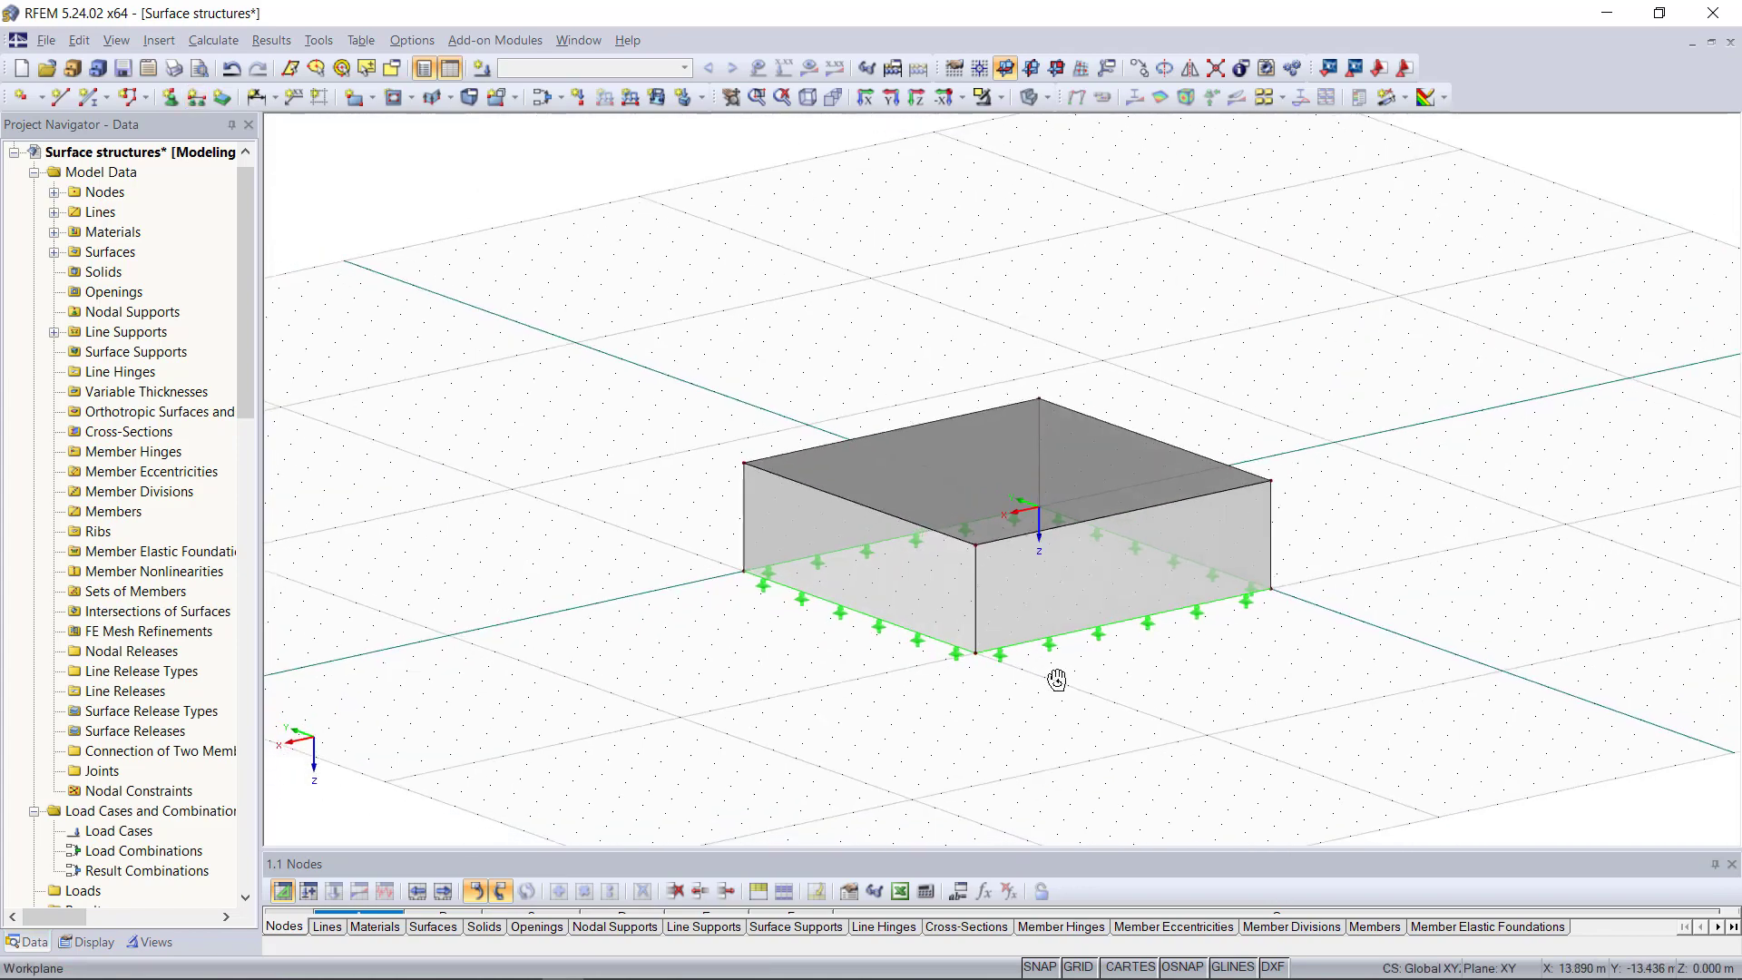
scroll(896, 689, up, 1)
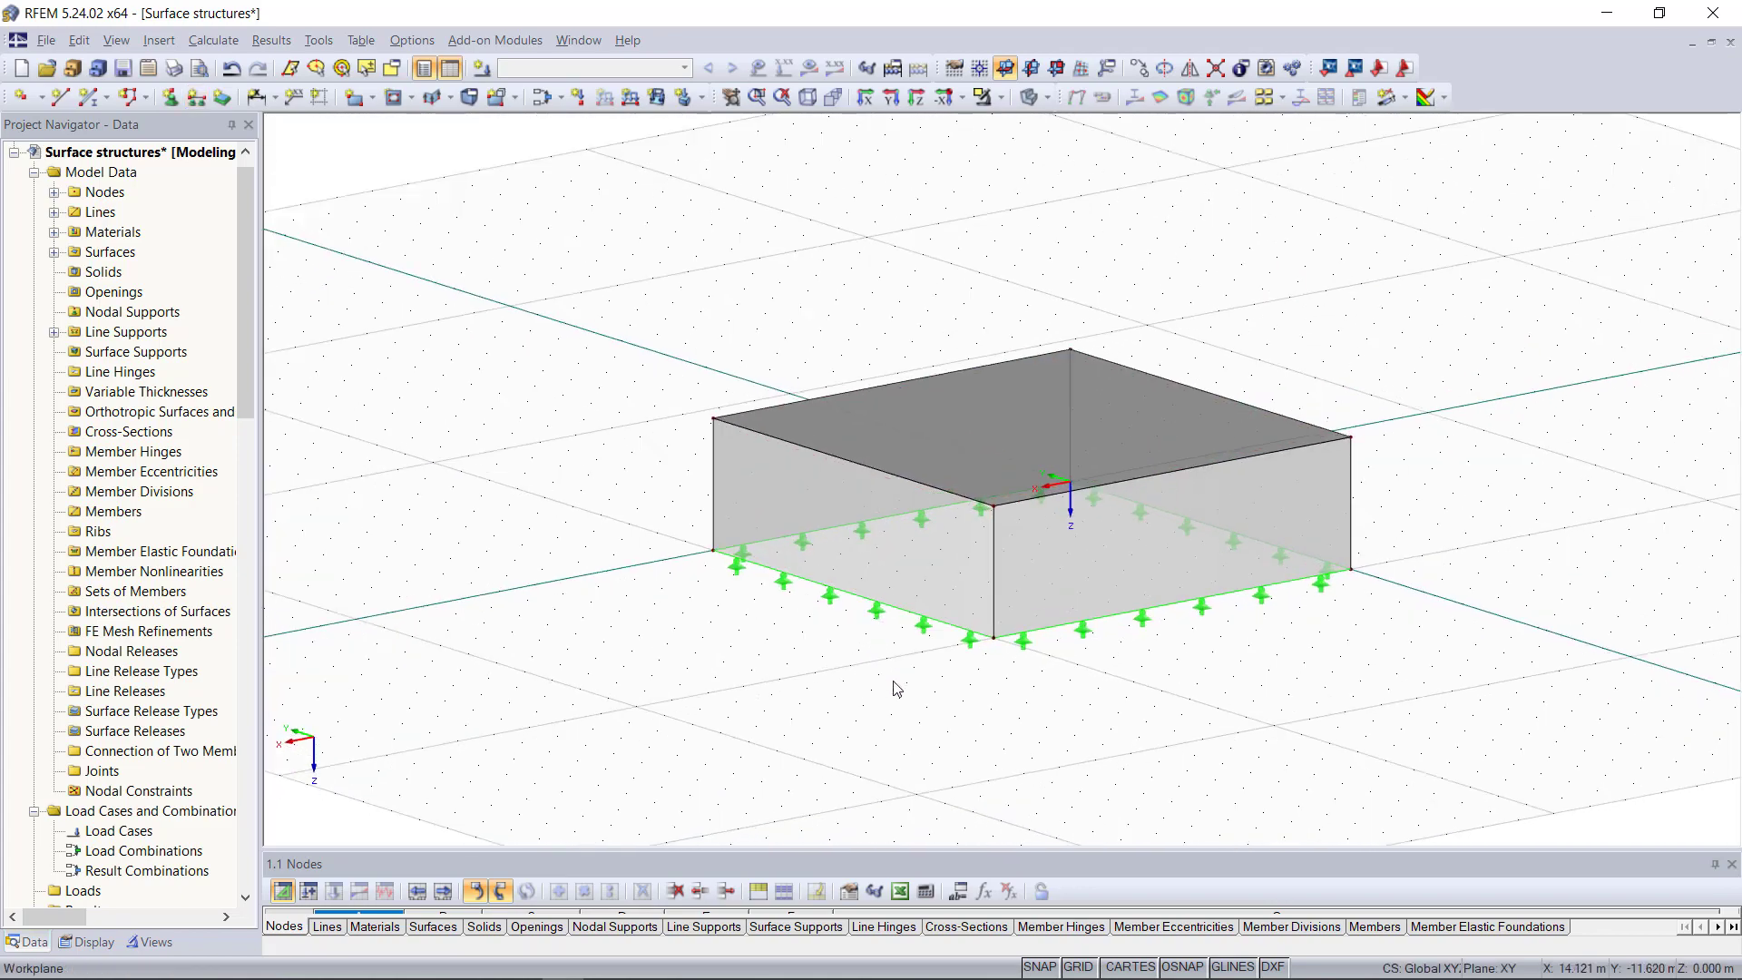
scroll(897, 689, up, 1)
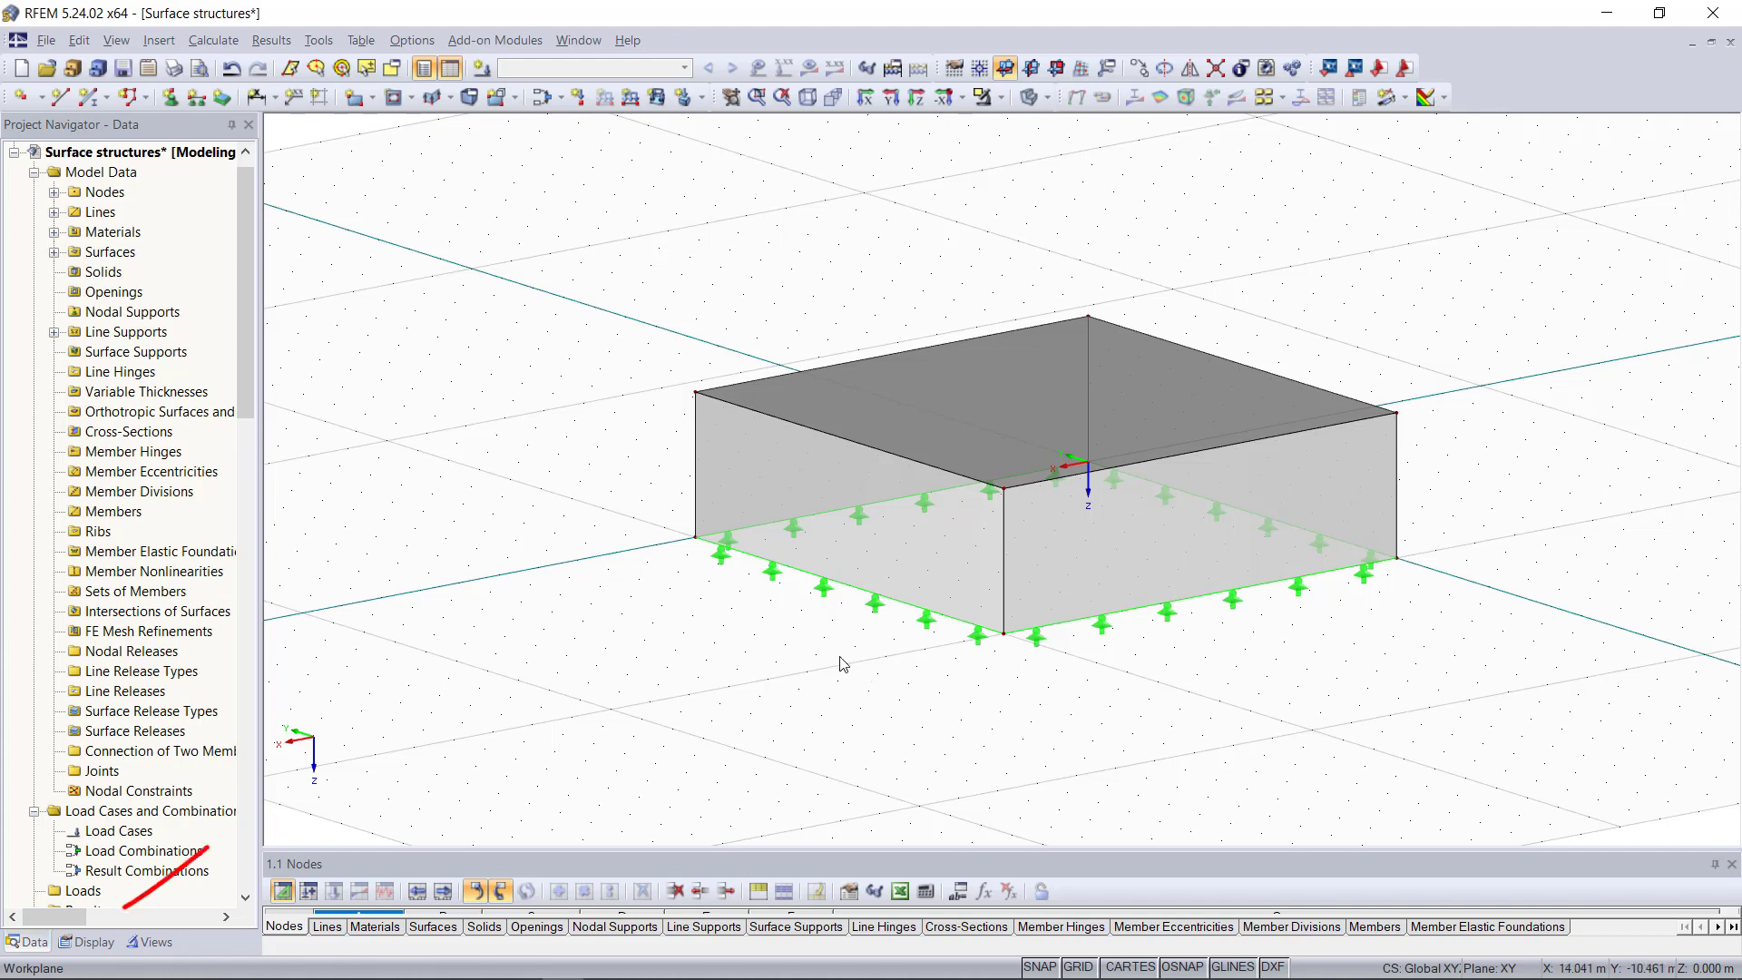
click(87, 942)
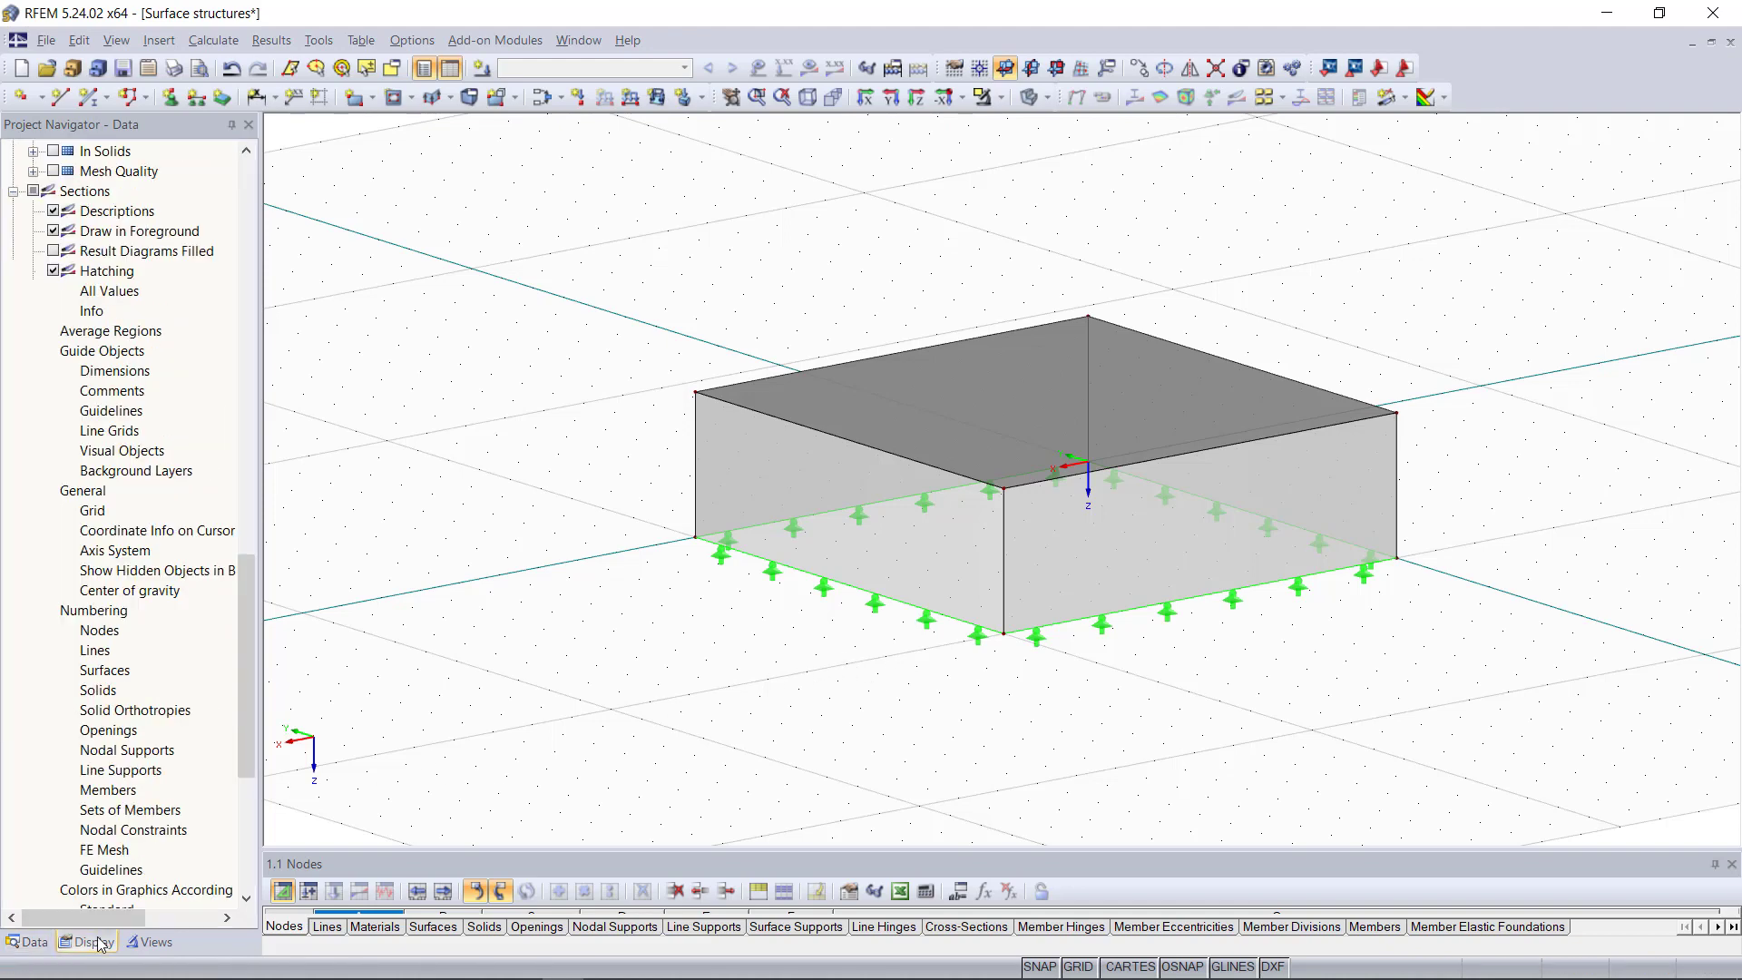
scroll(166, 788, down, 7)
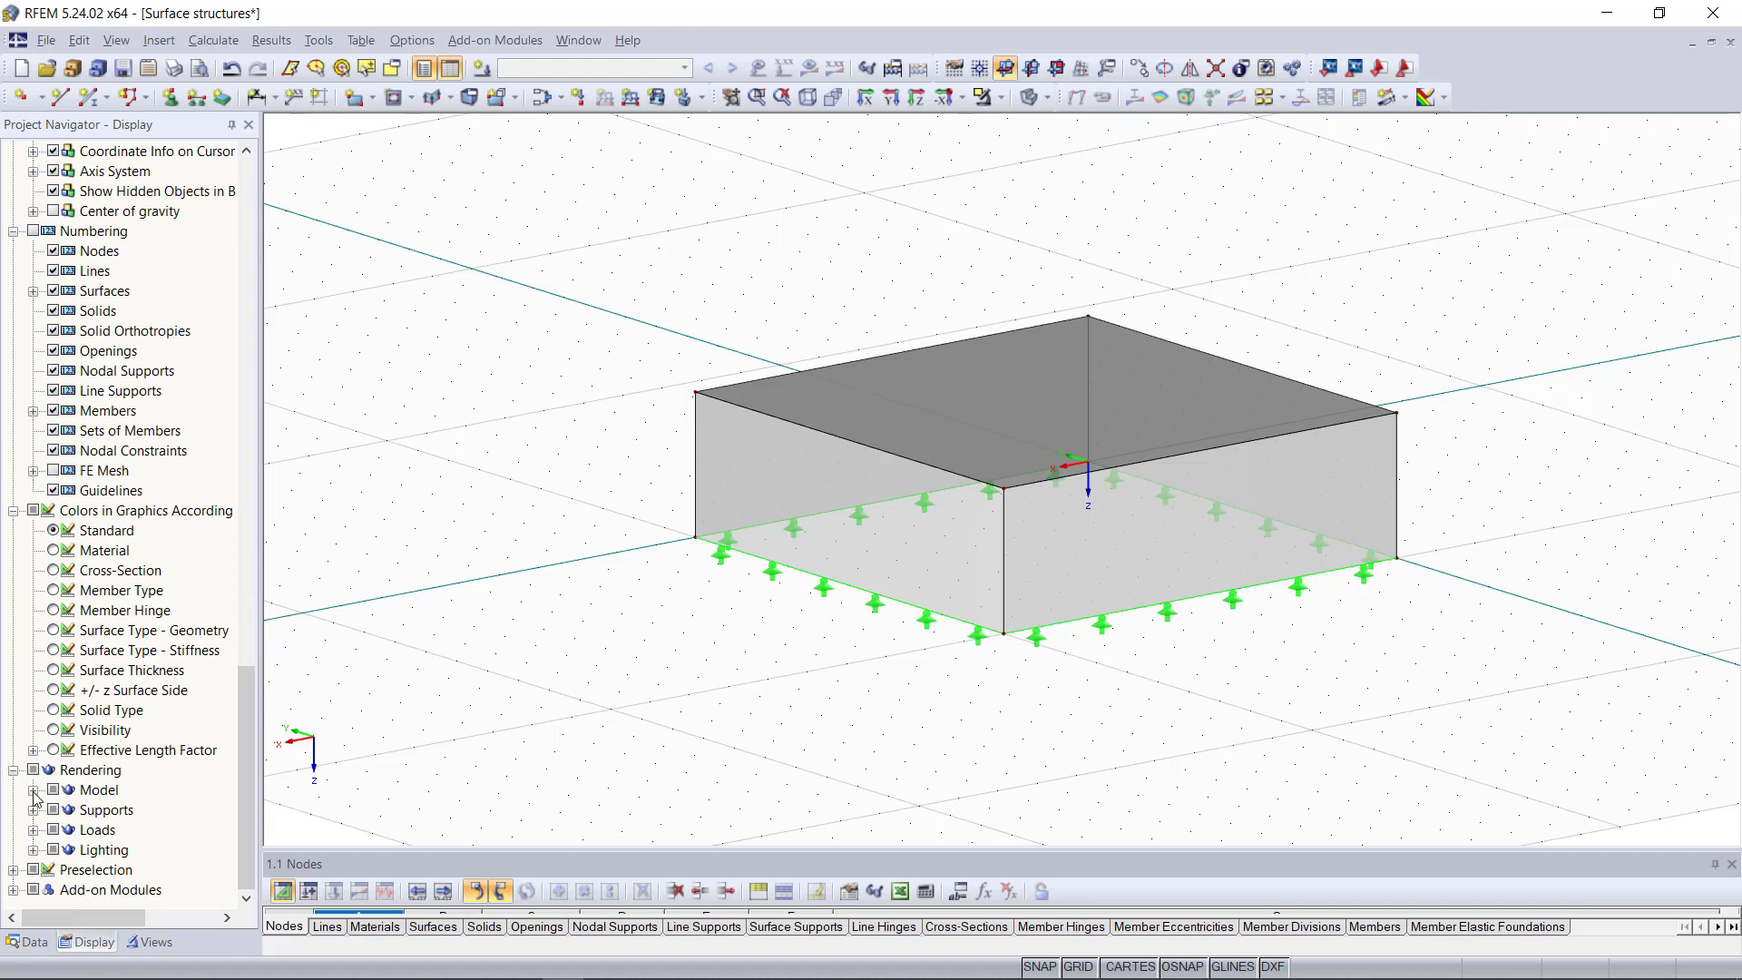
click(33, 791)
click(53, 790)
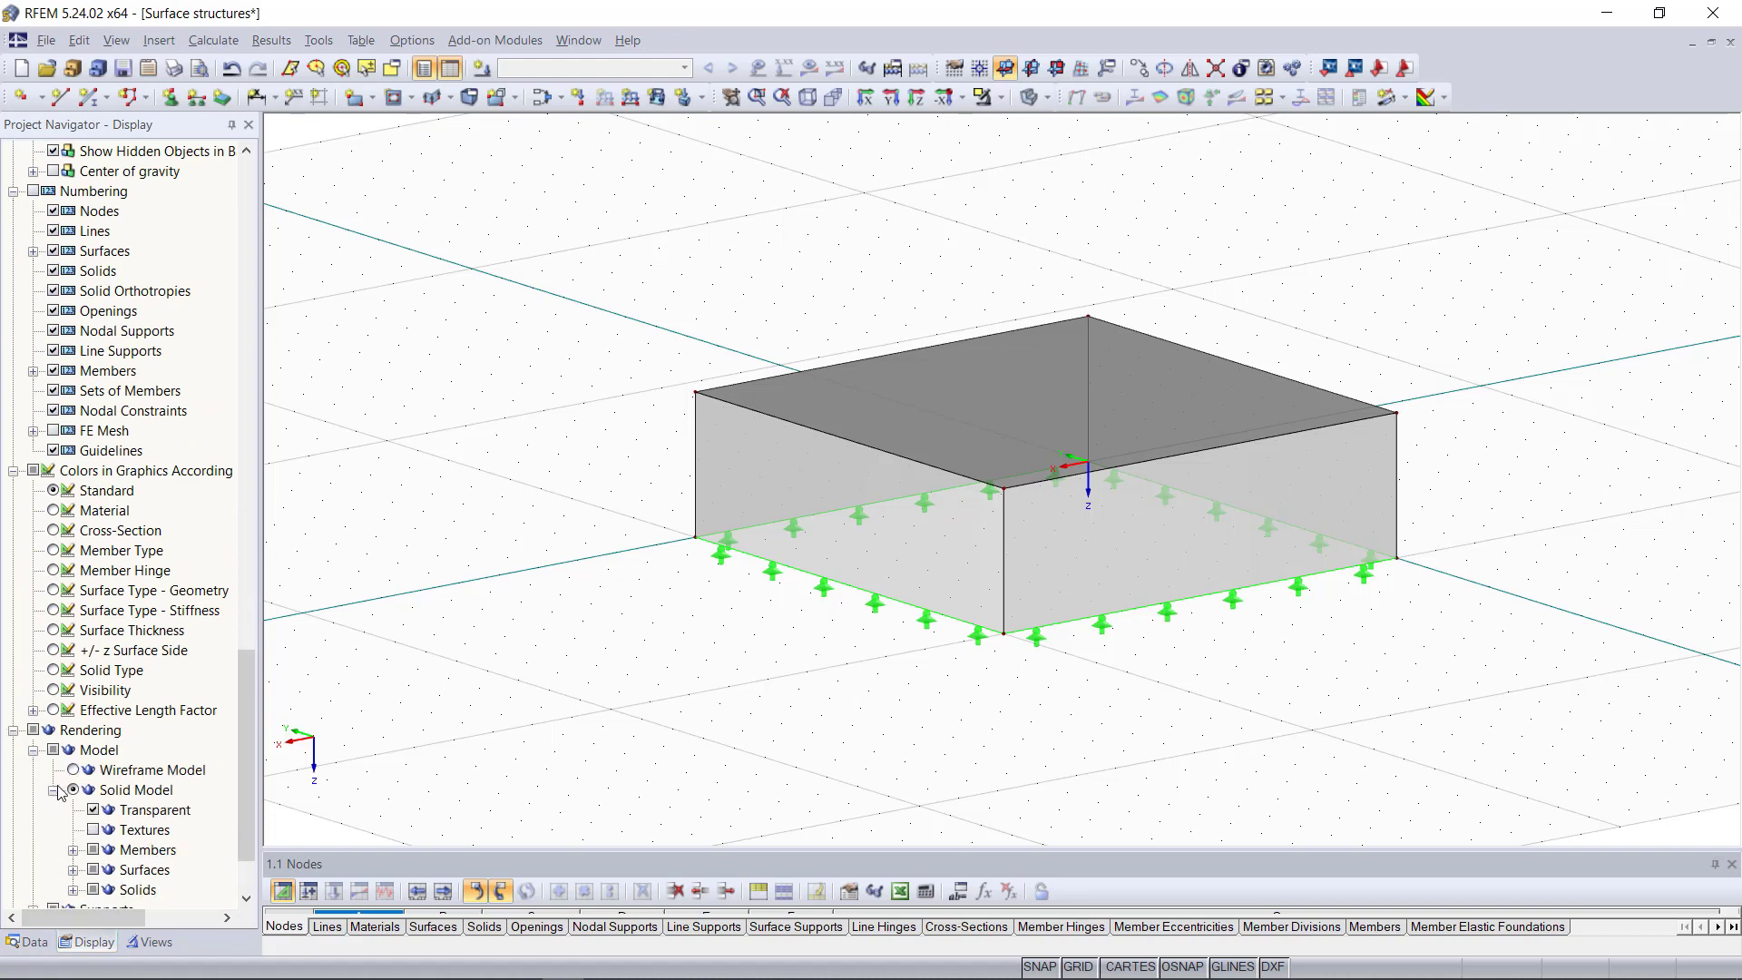
click(72, 770)
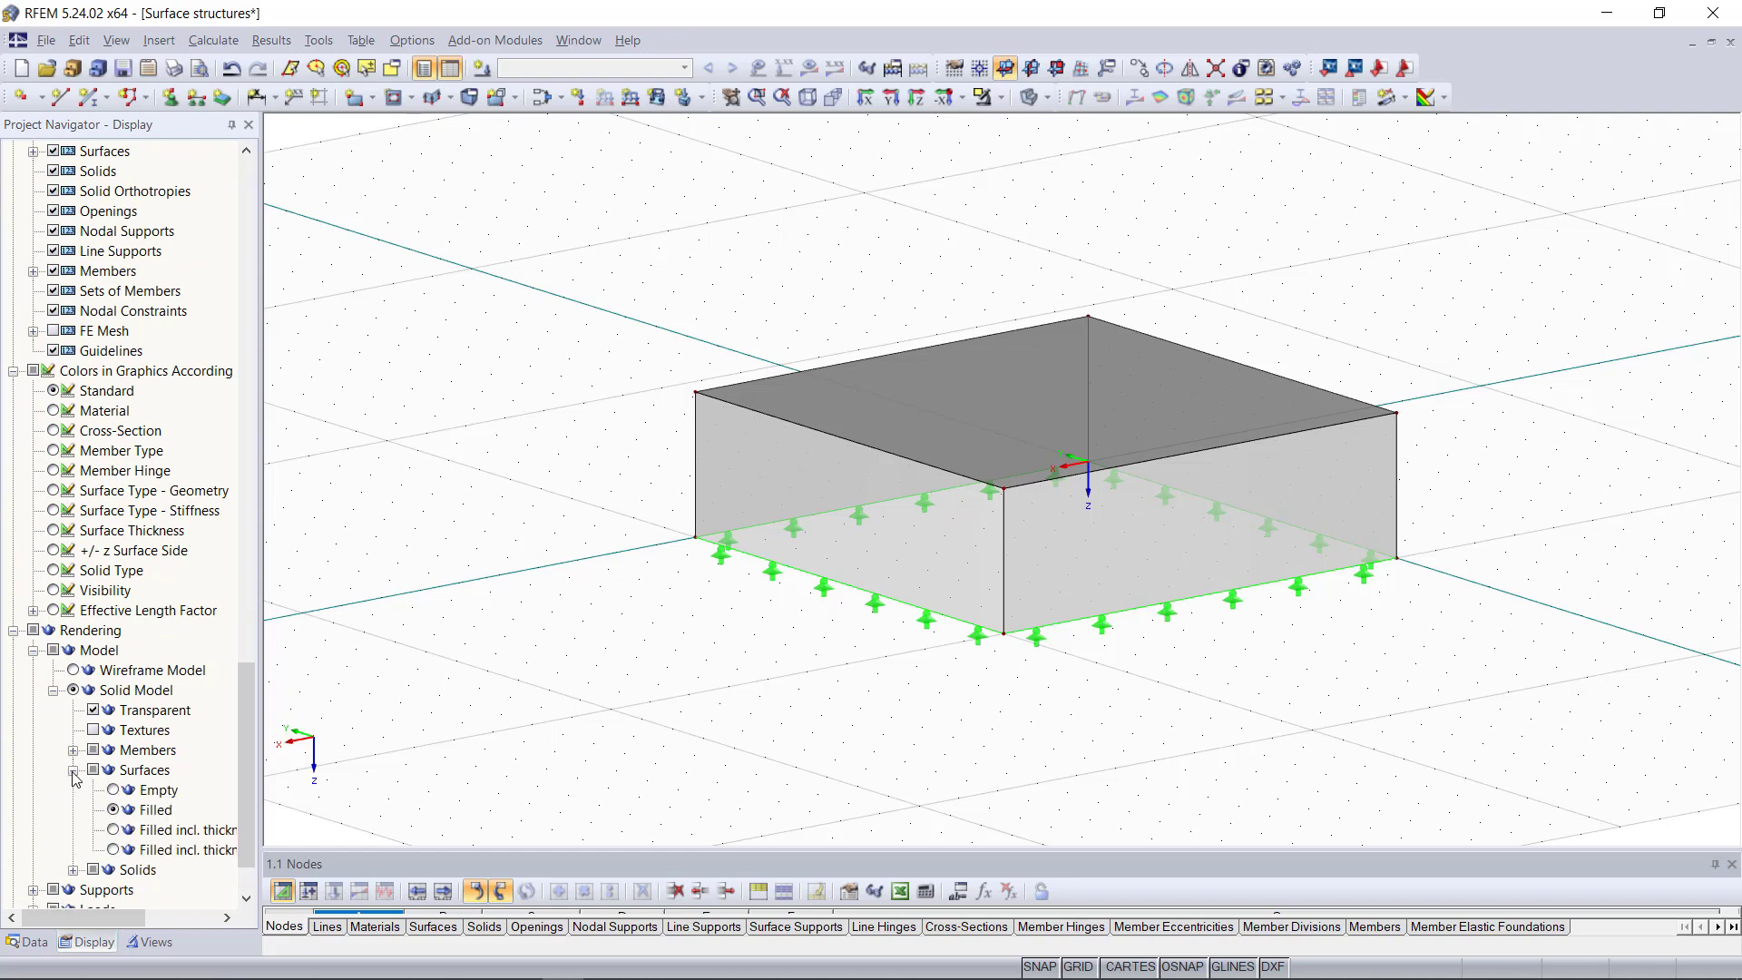
click(144, 753)
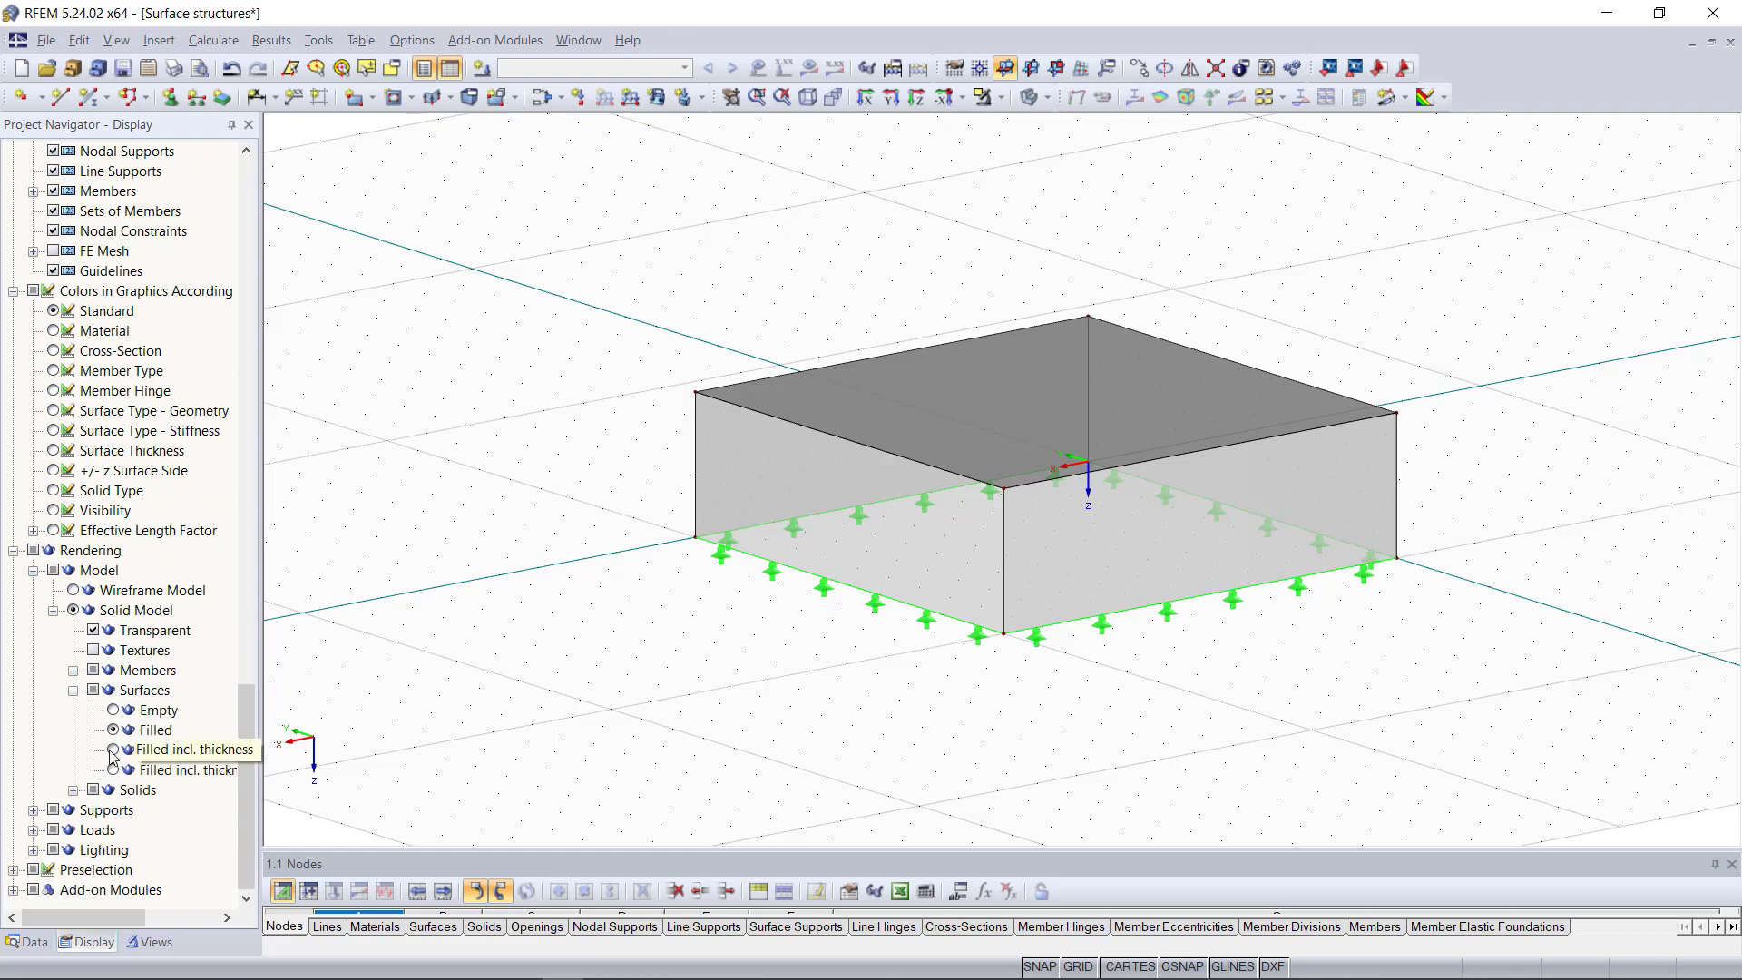
scroll(851, 460, up, 2)
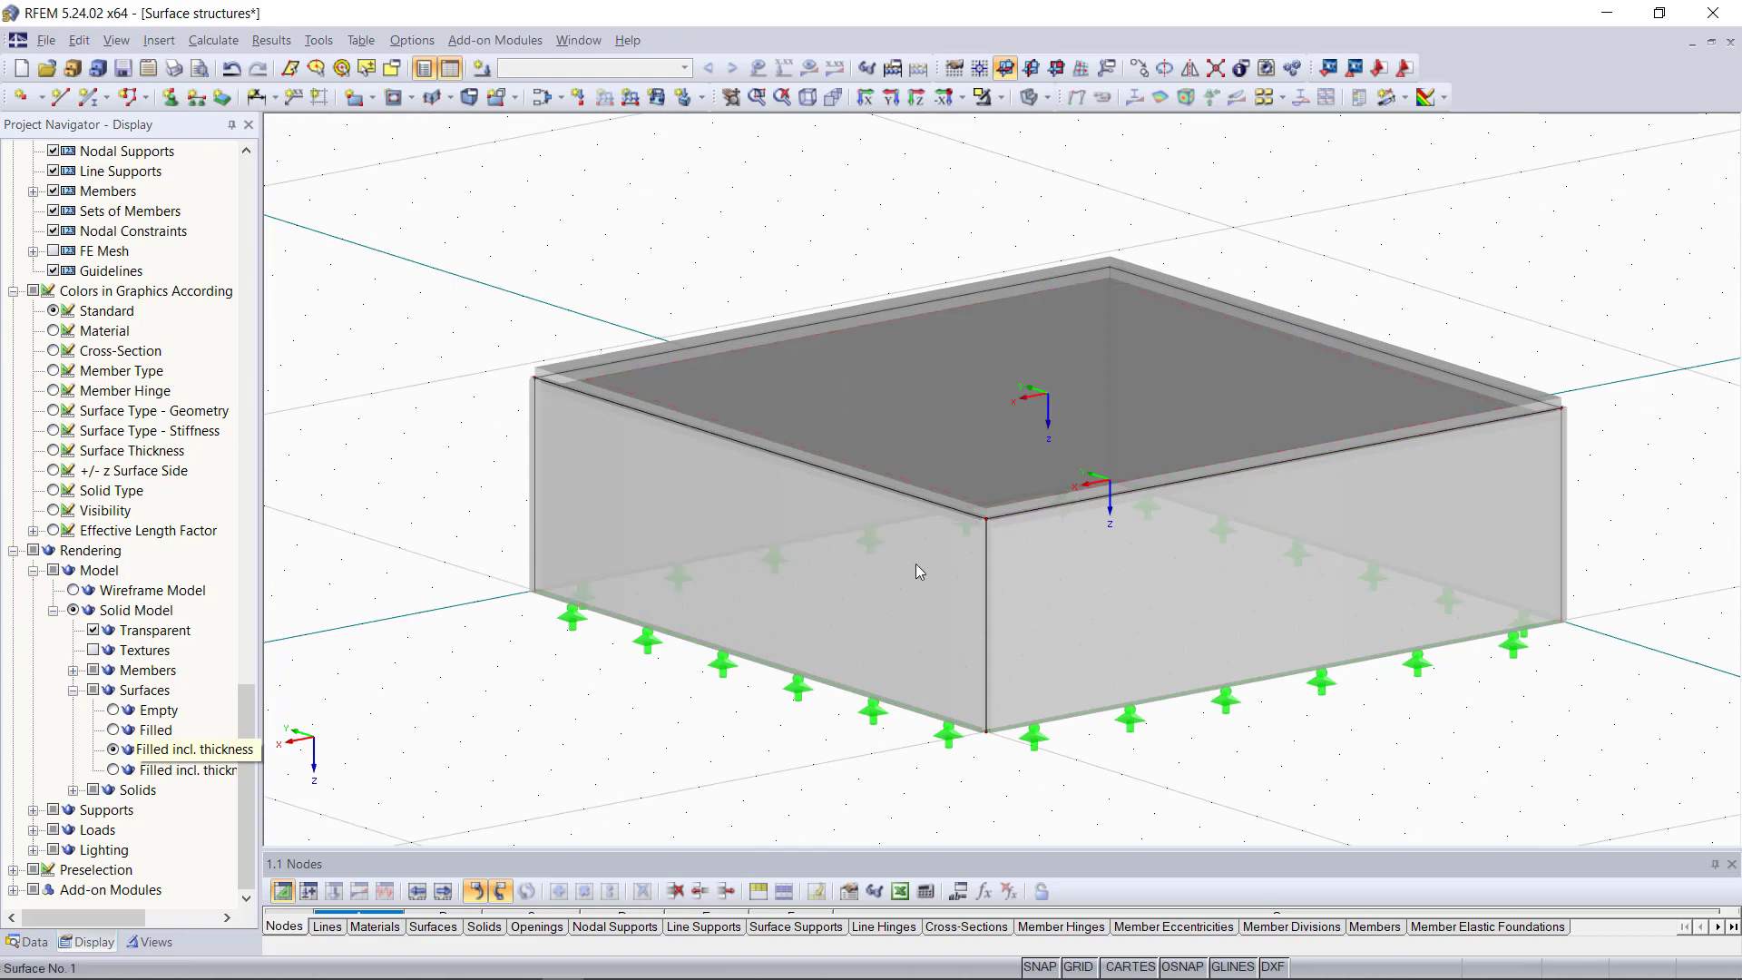
scroll(998, 530, down, 3)
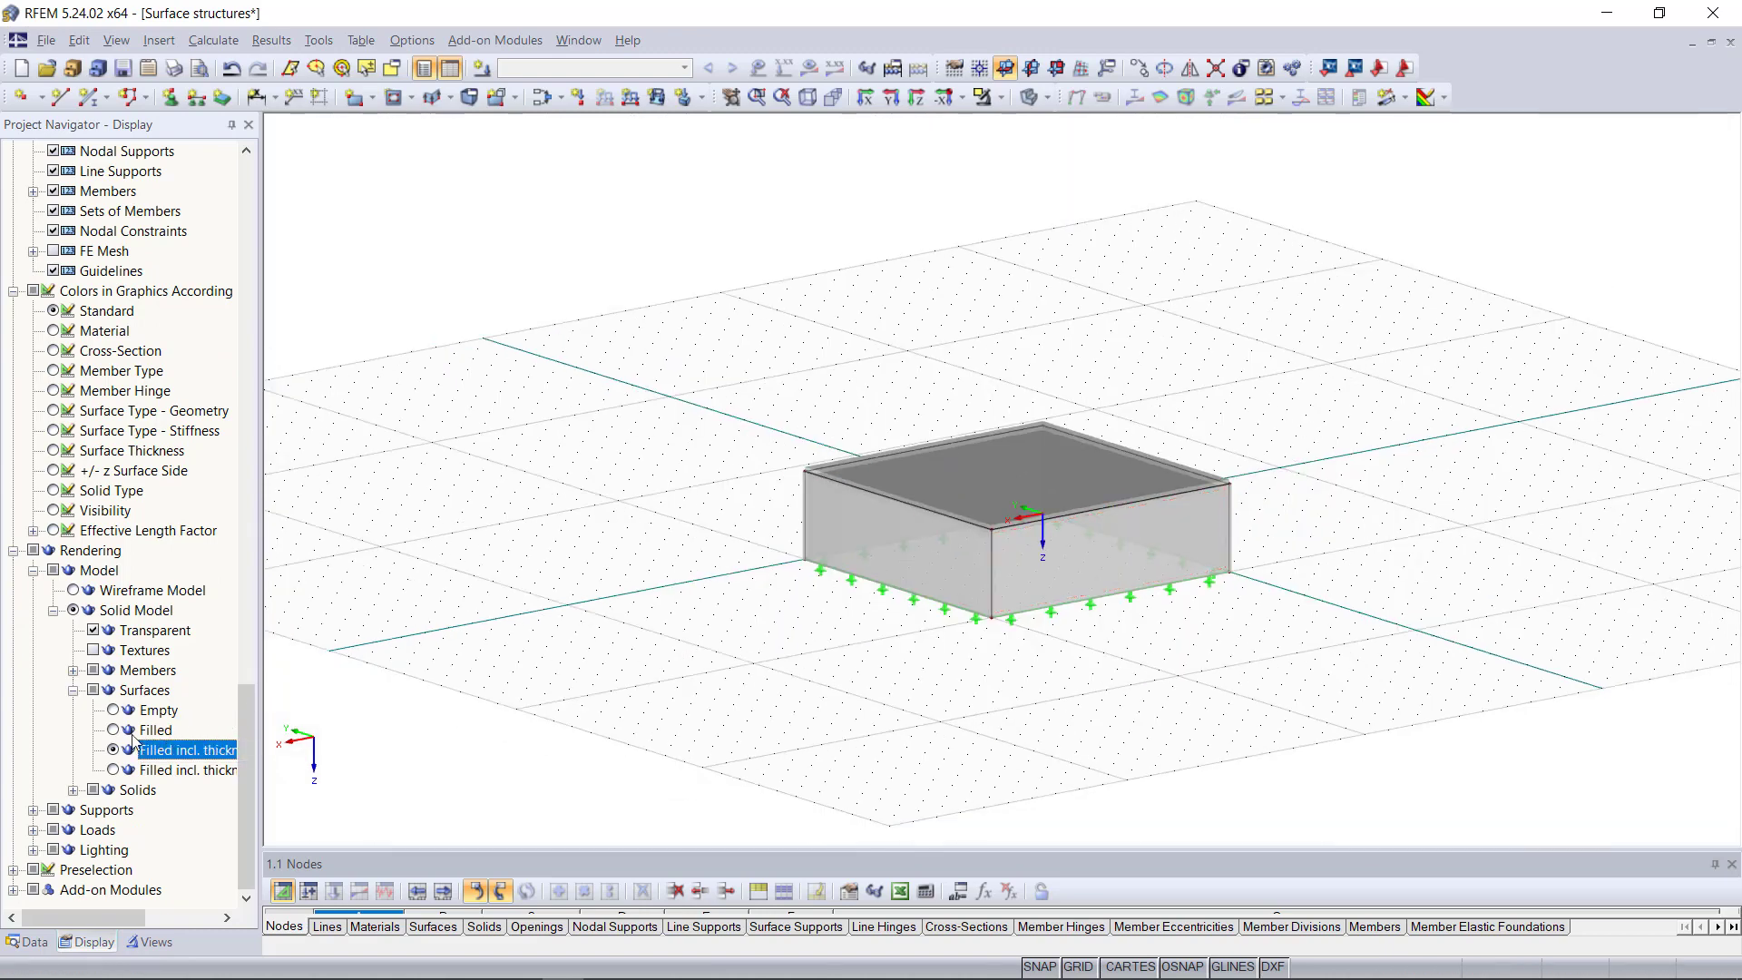
- Return the surface rendering to plain Filled and go back to the model data
click(124, 737)
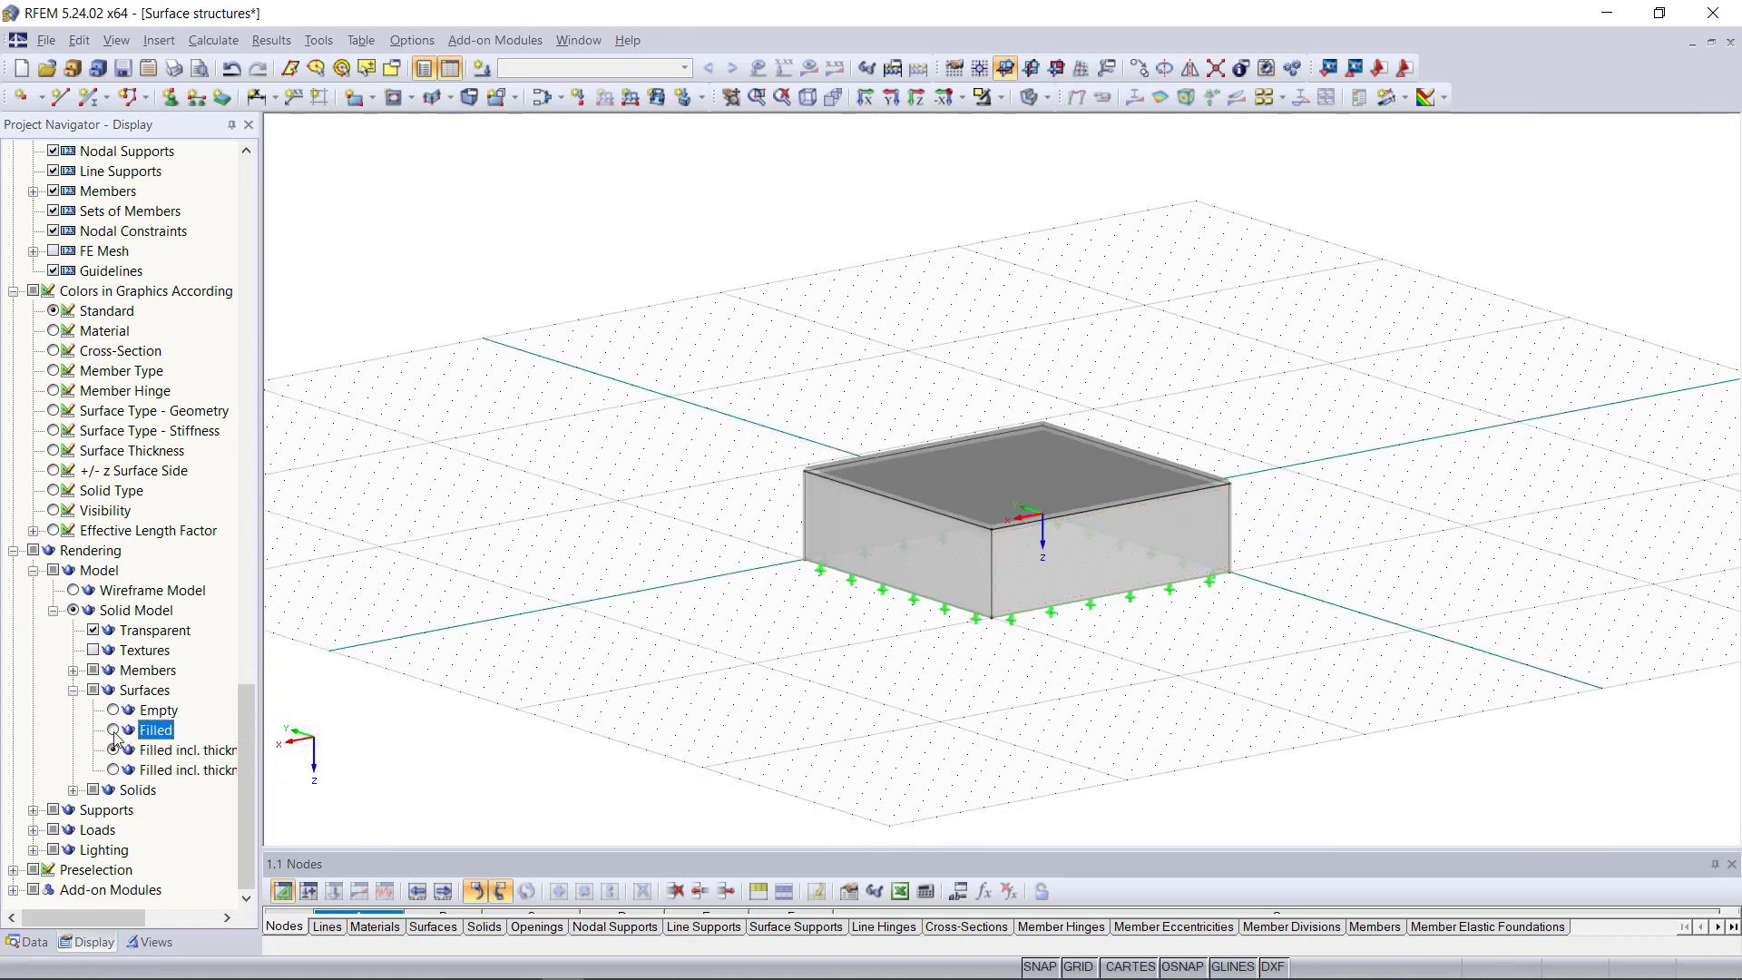
click(112, 730)
click(35, 941)
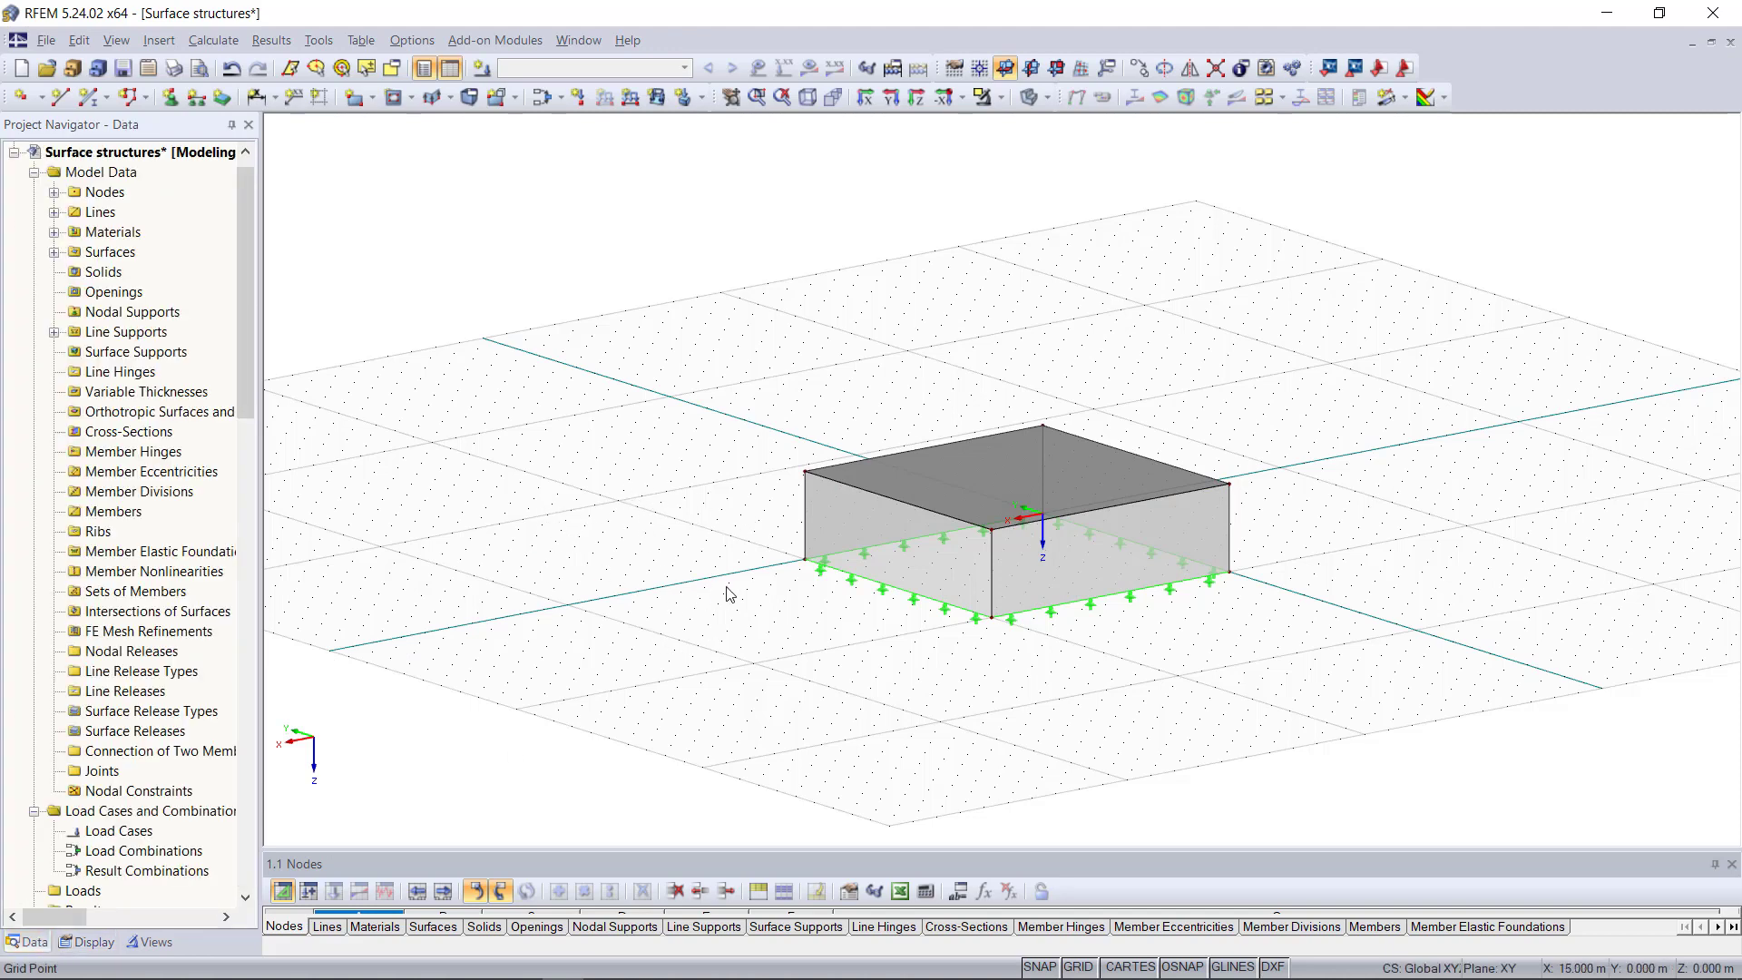
- Split the slab surface into four parts with one division at relative distance 0.5 in each direction
mouse_move(825, 649)
ctrl+middle_down()
mouse_move(1026, 650)
mouse_move(847, 653)
ctrl+middle_up()
scroll(988, 629, up, 2)
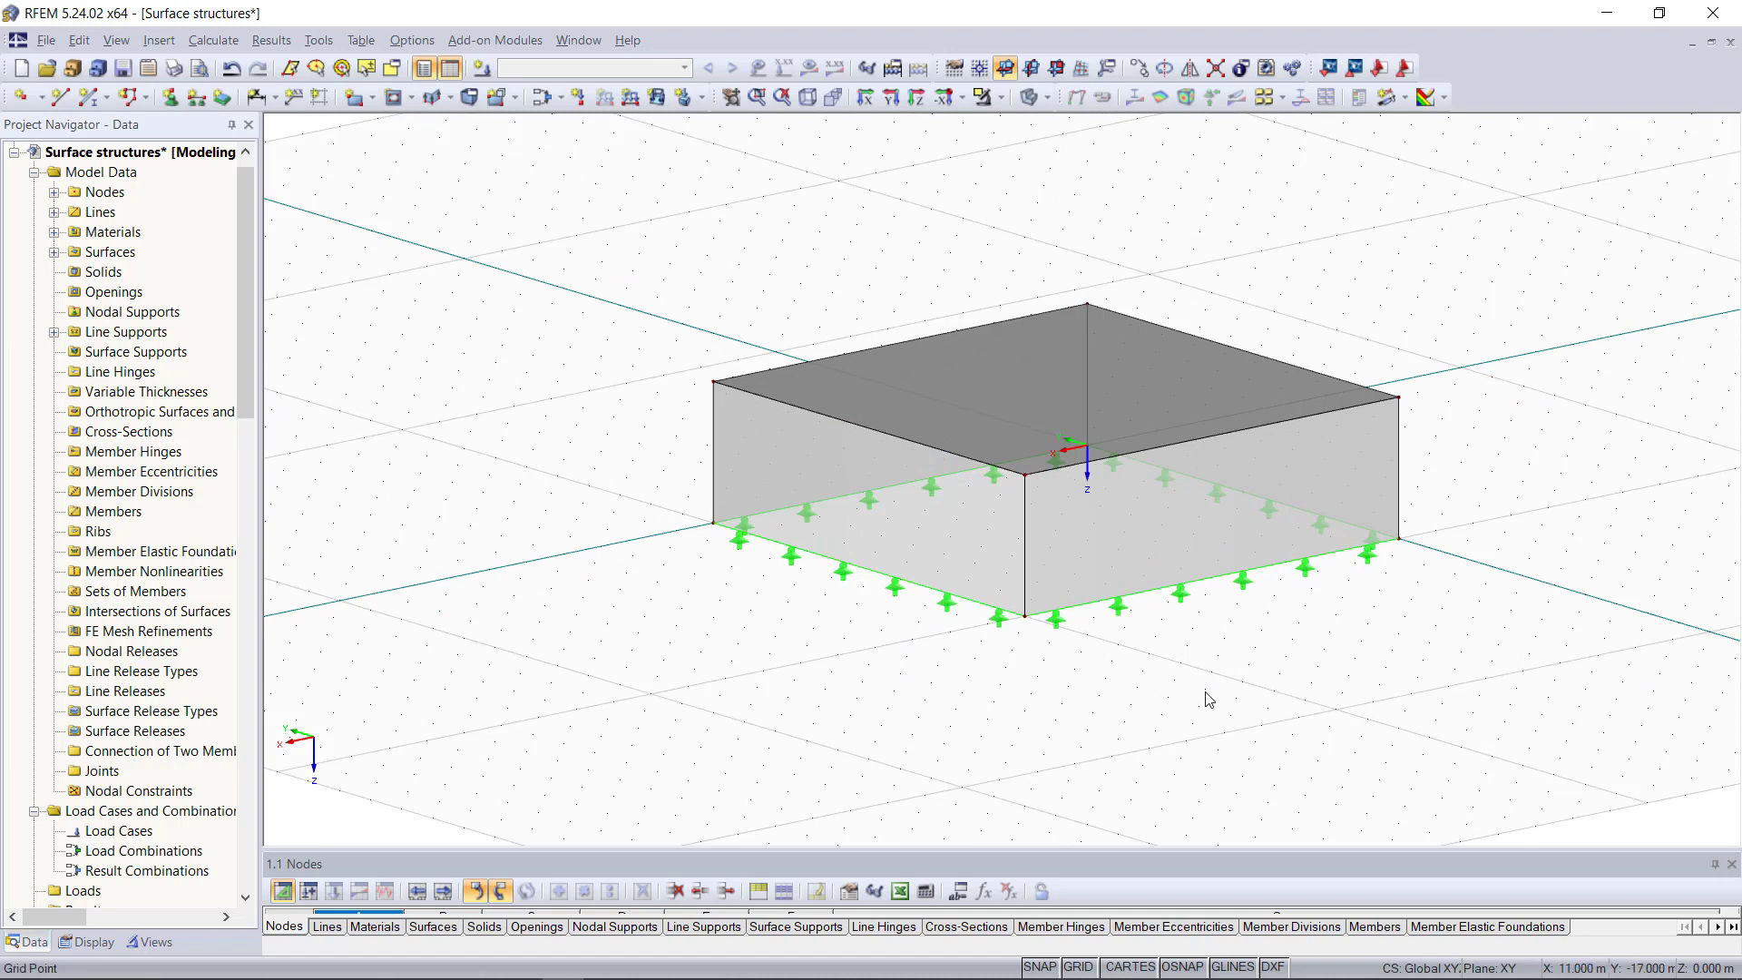
right_click(1025, 417)
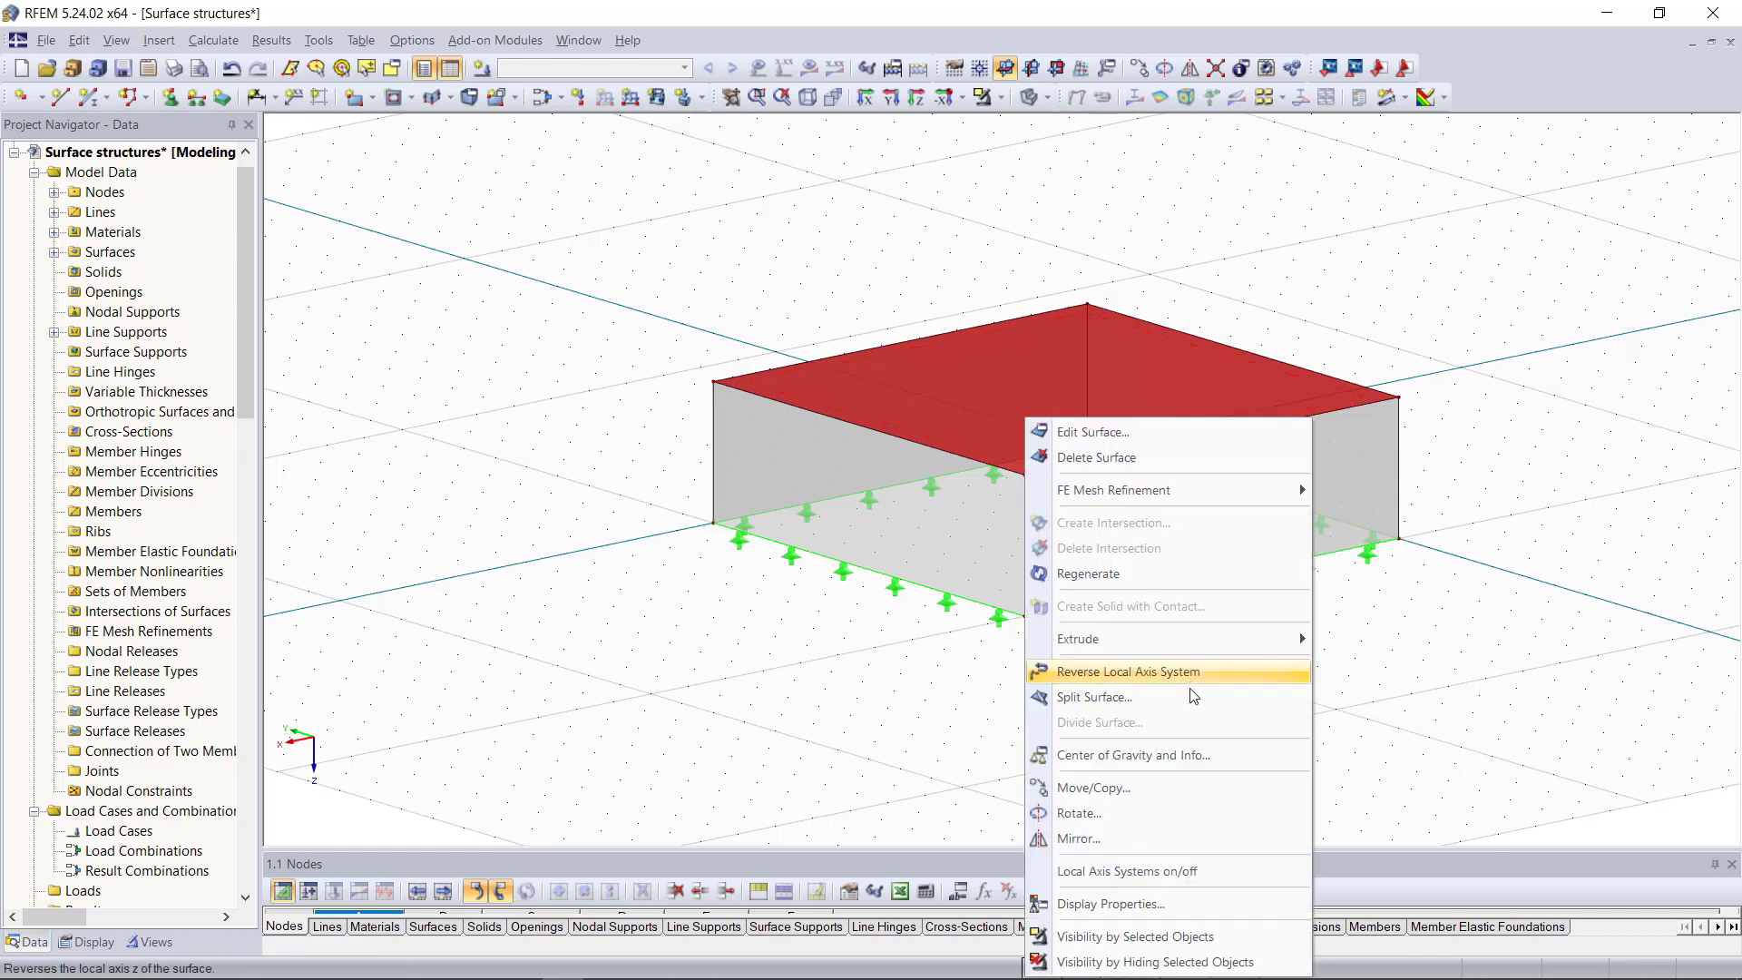
click(1116, 705)
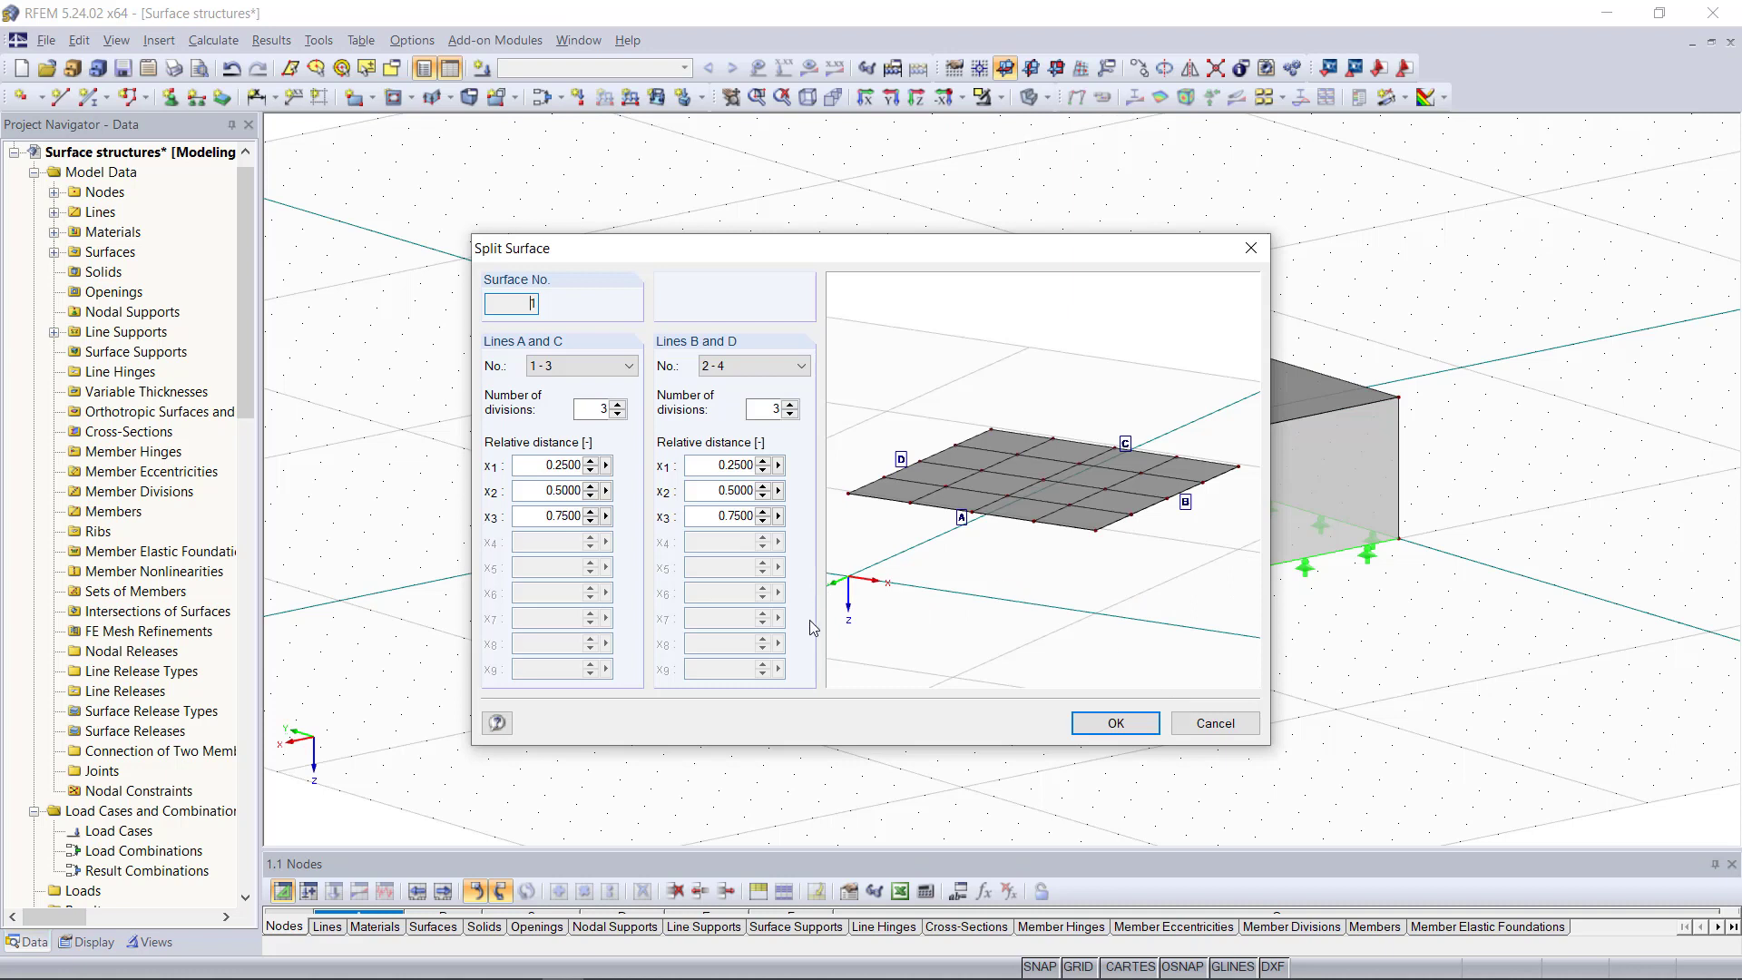
double_click(588, 410)
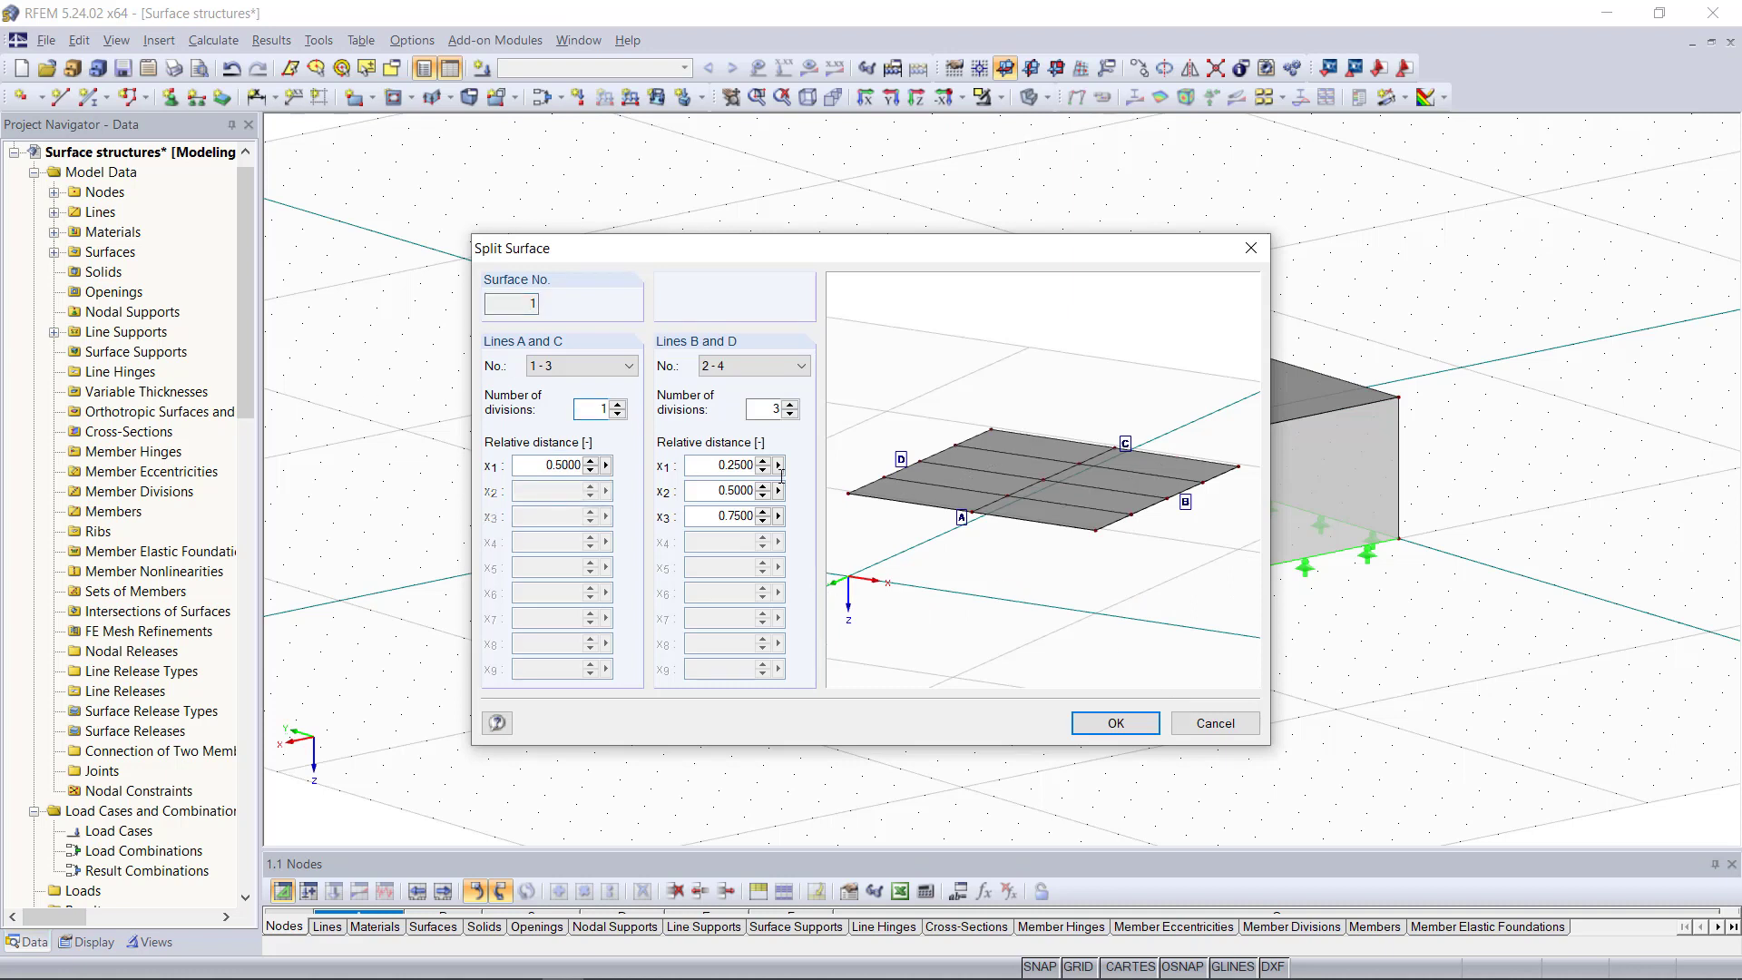
double_click(771, 412)
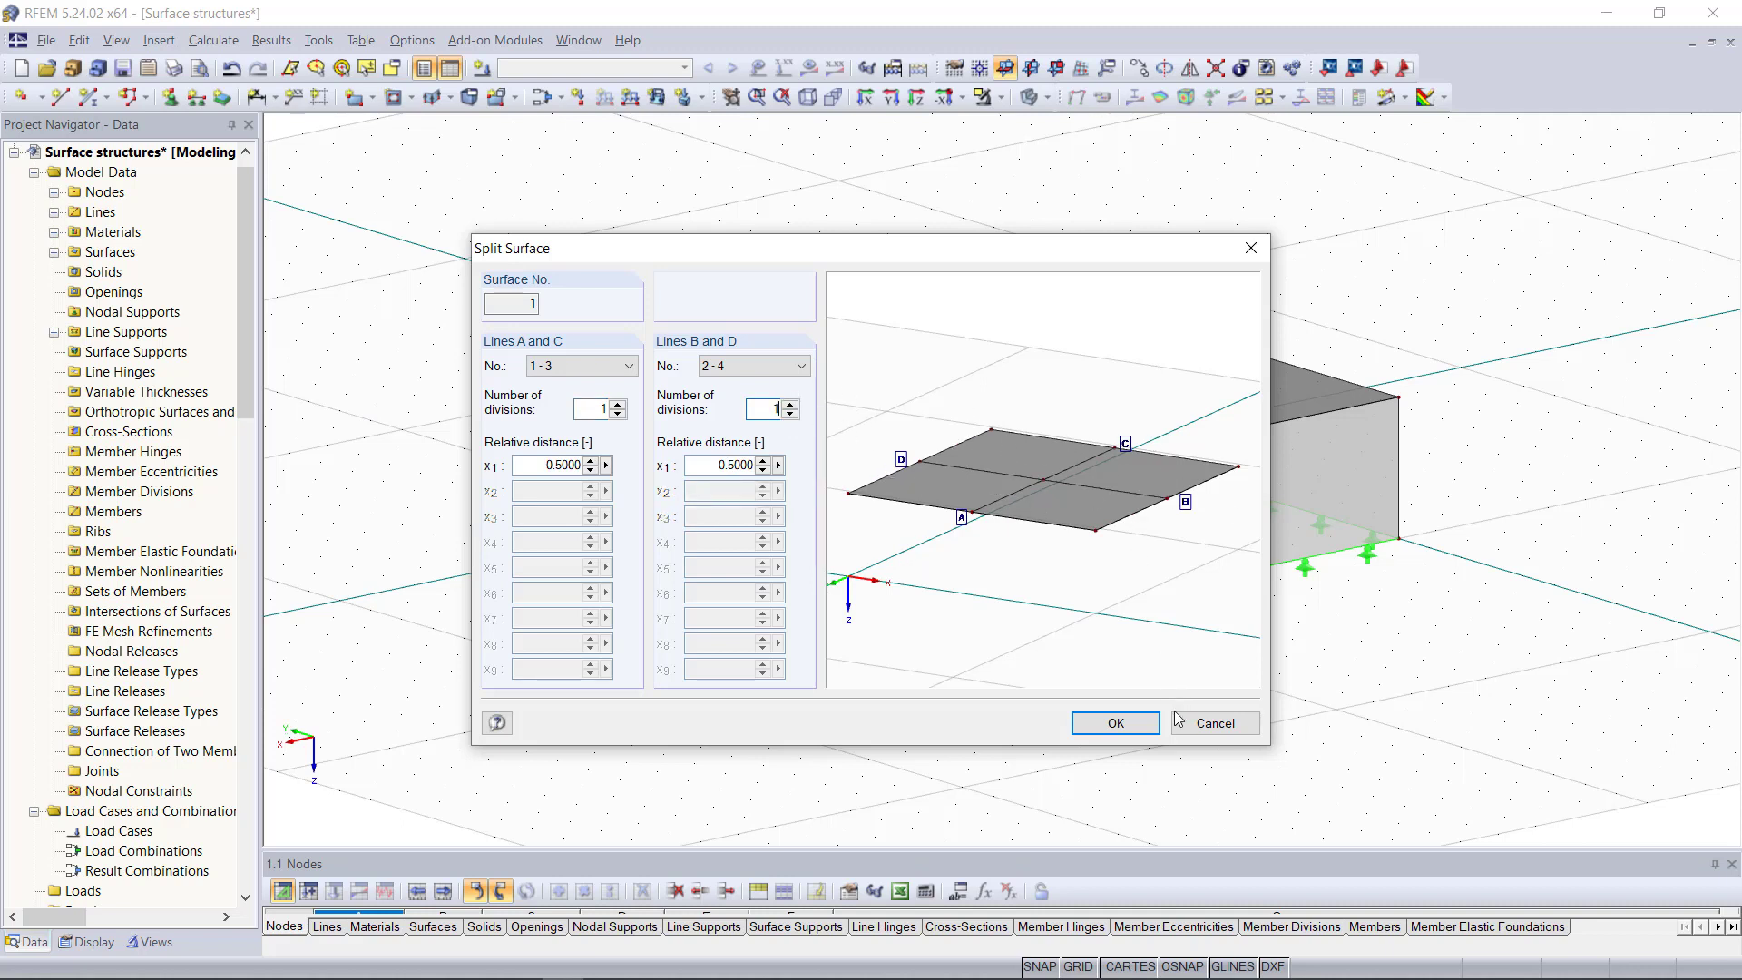
click(1121, 722)
- Define a new beam member with a Rectangle 300/300 cross-section in Concrete C30/37
ctrl+middle_drag(855, 668, 976, 668)
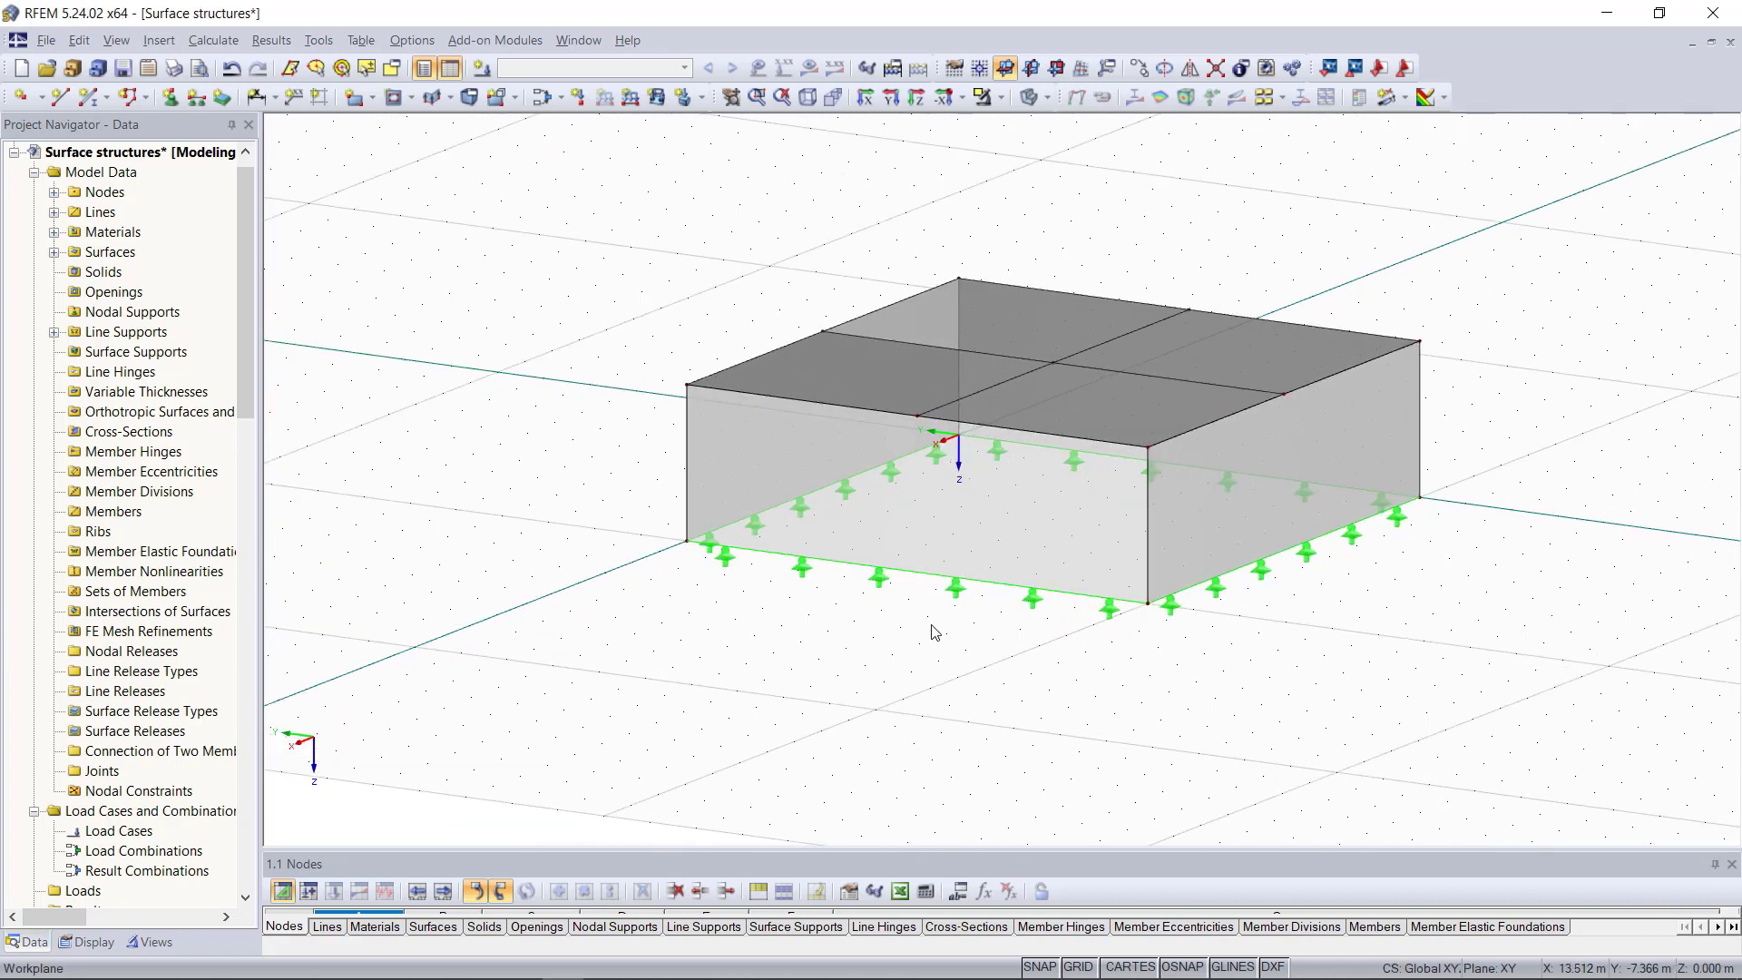
click(84, 90)
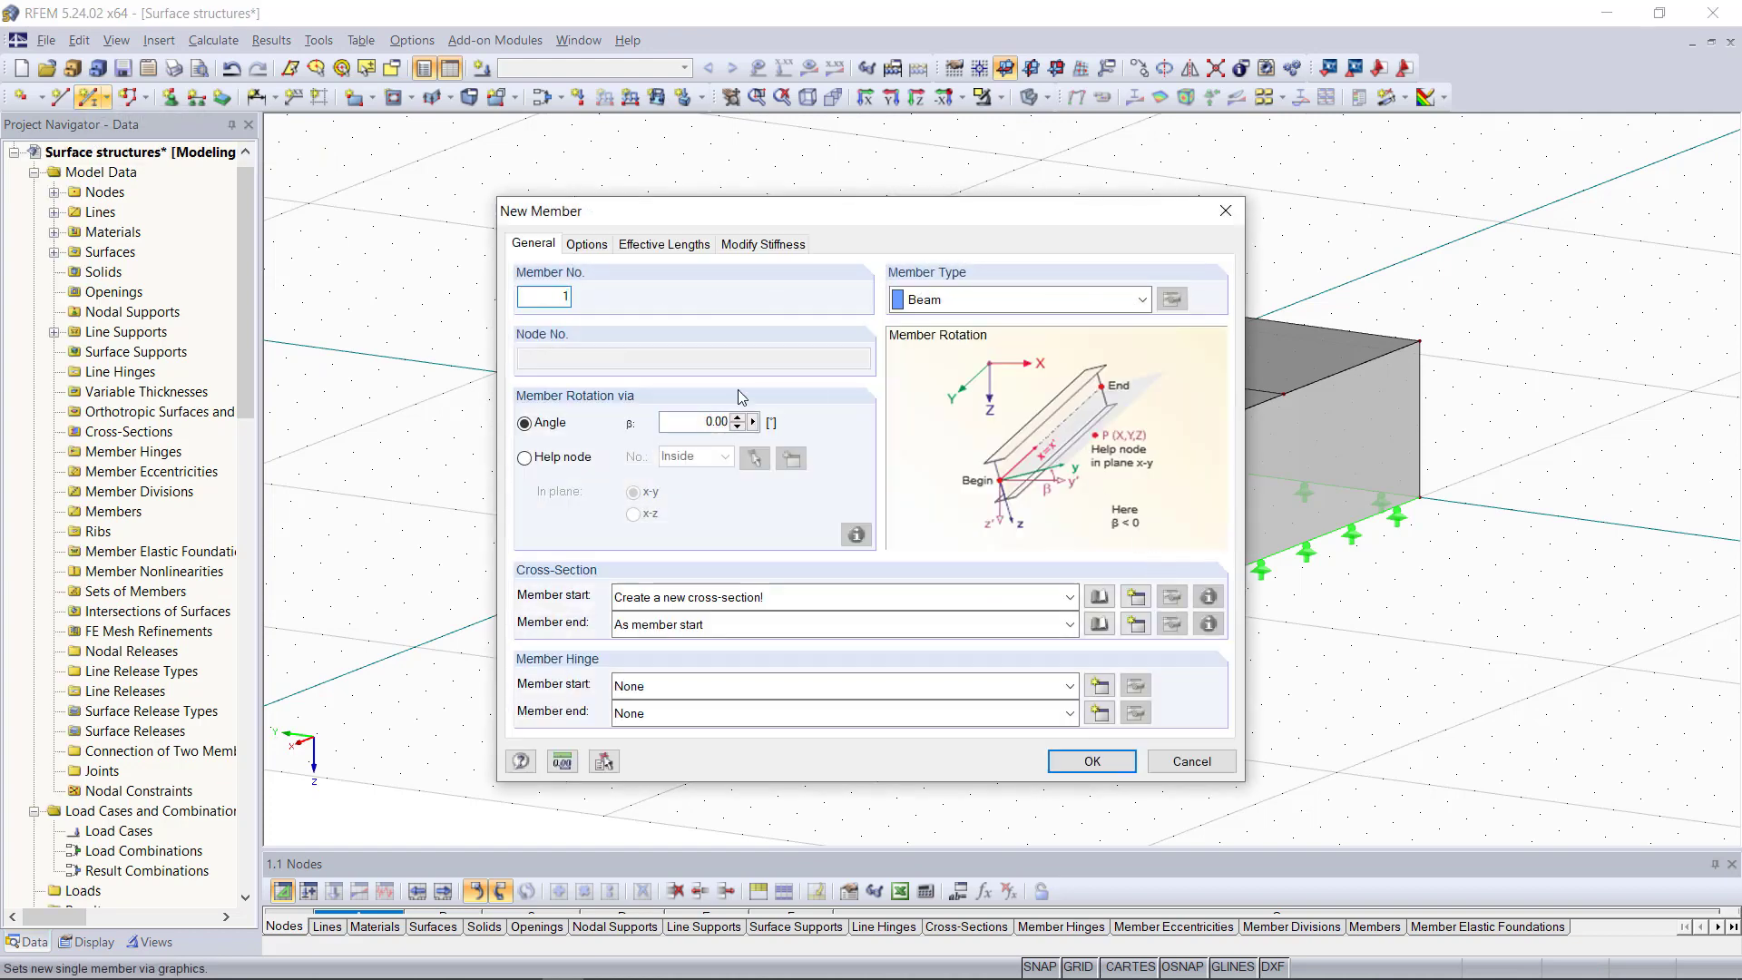
click(1135, 596)
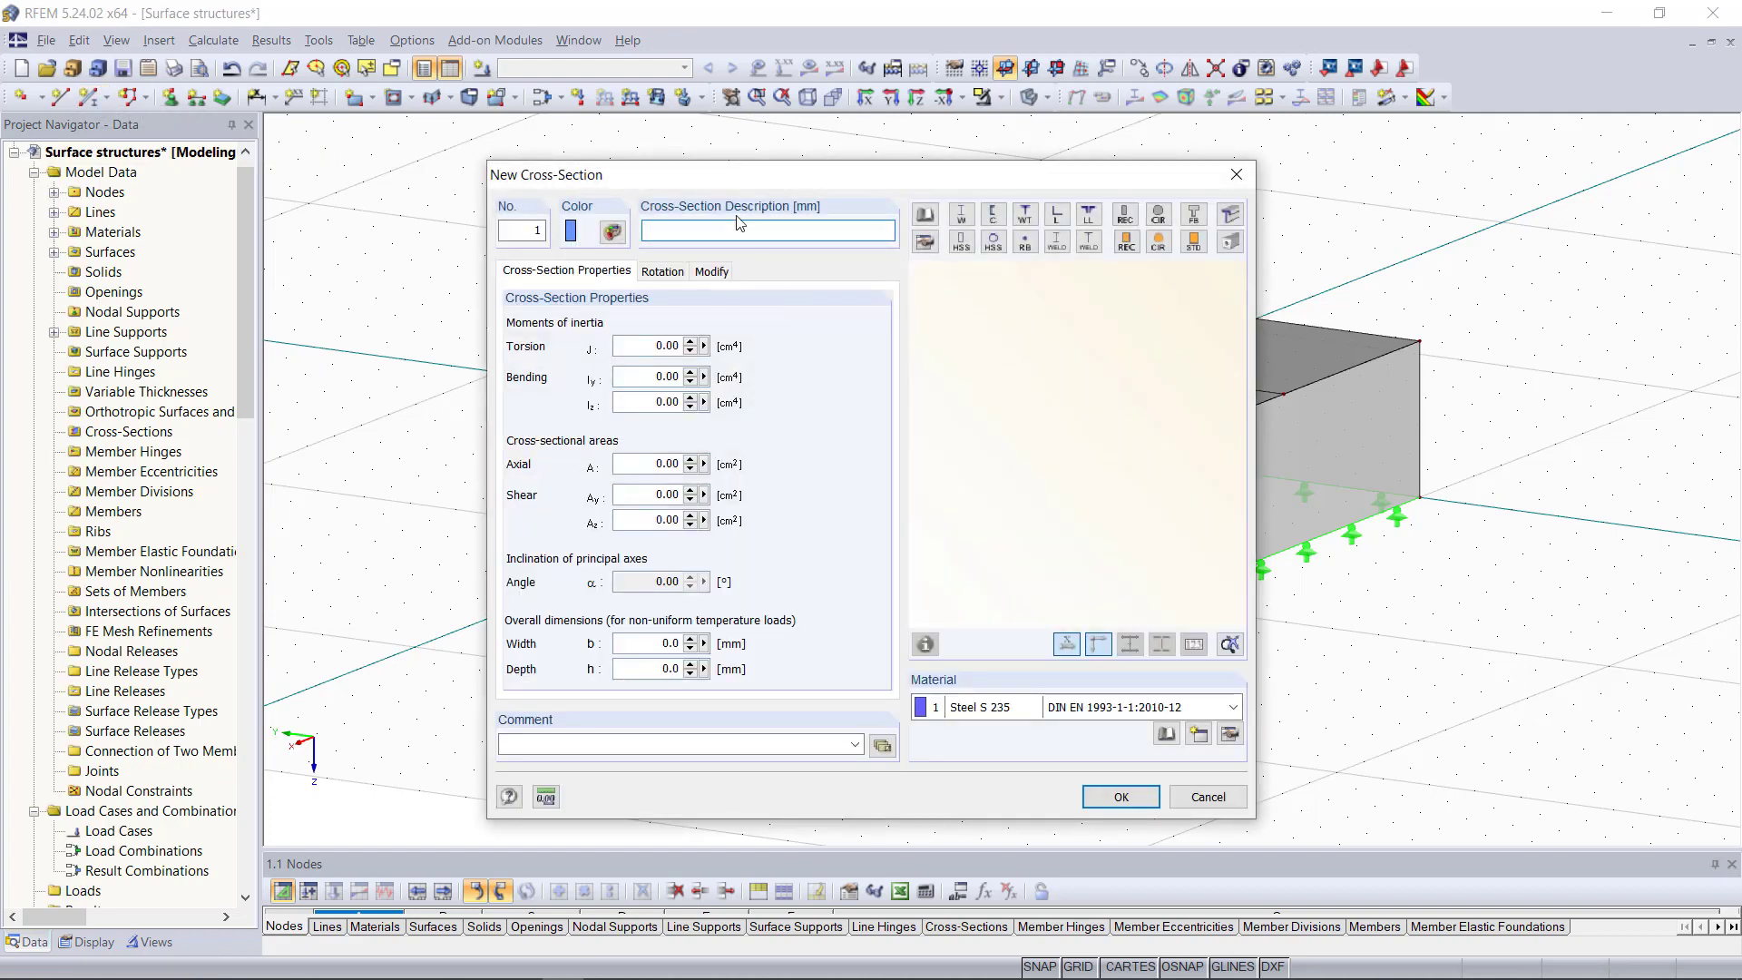
text(Rectangle 300/300)
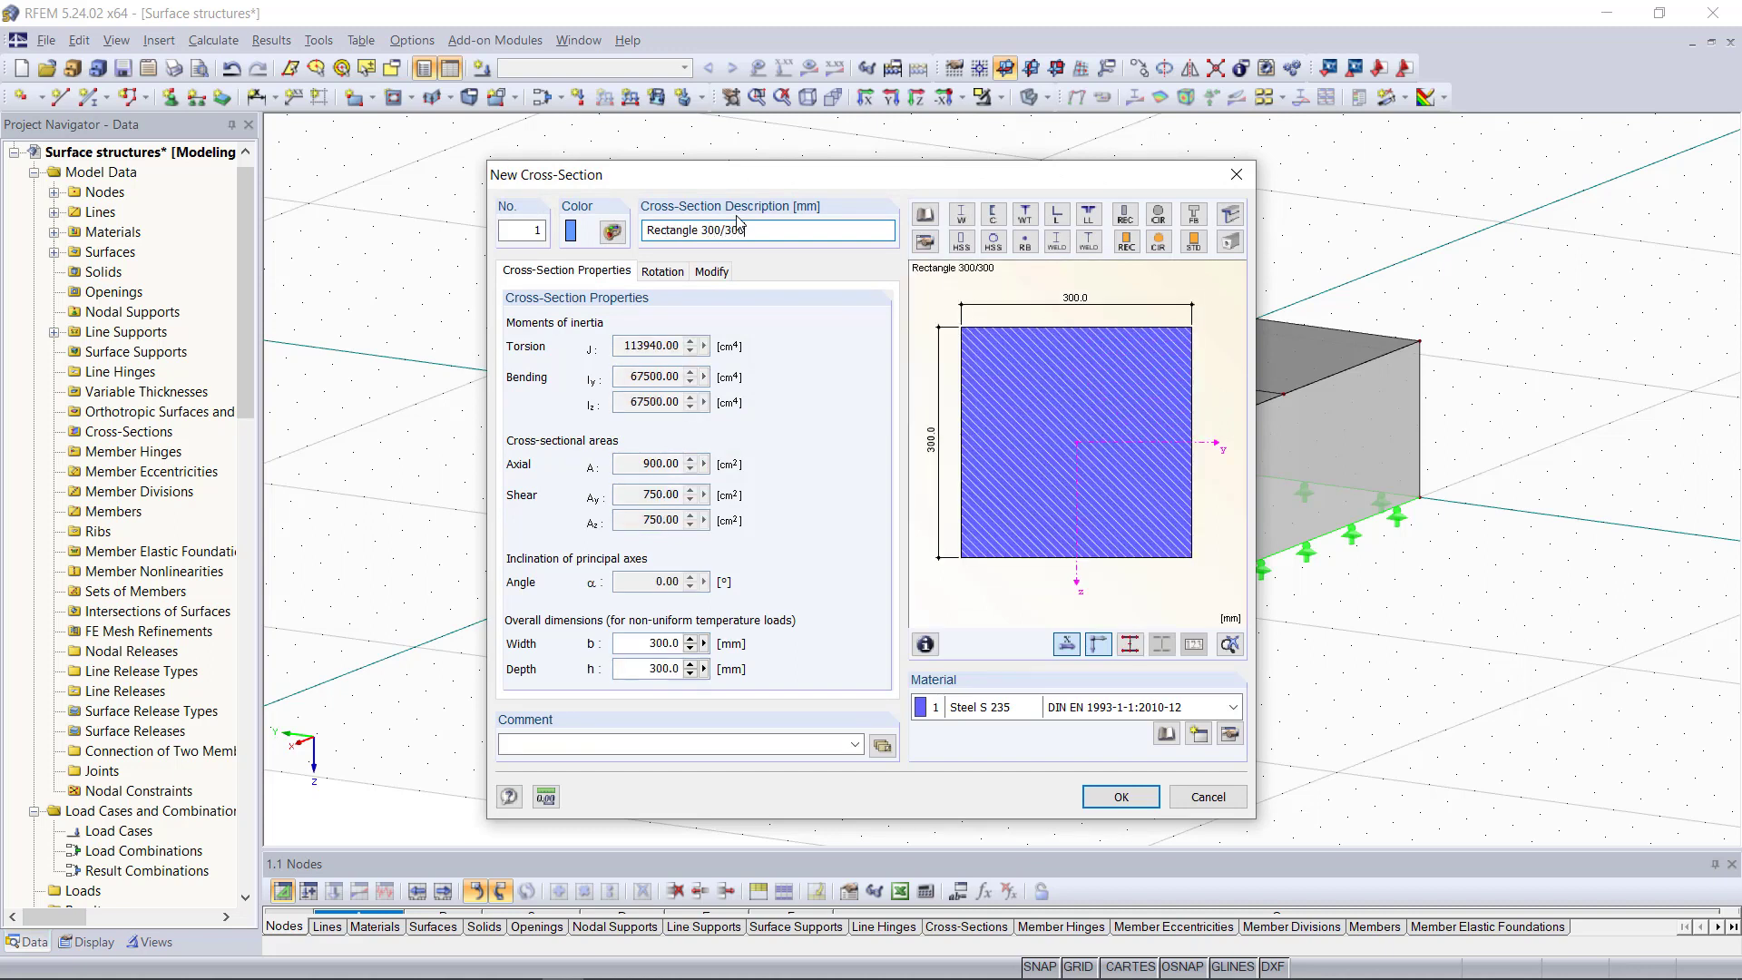
click(1098, 706)
click(1043, 755)
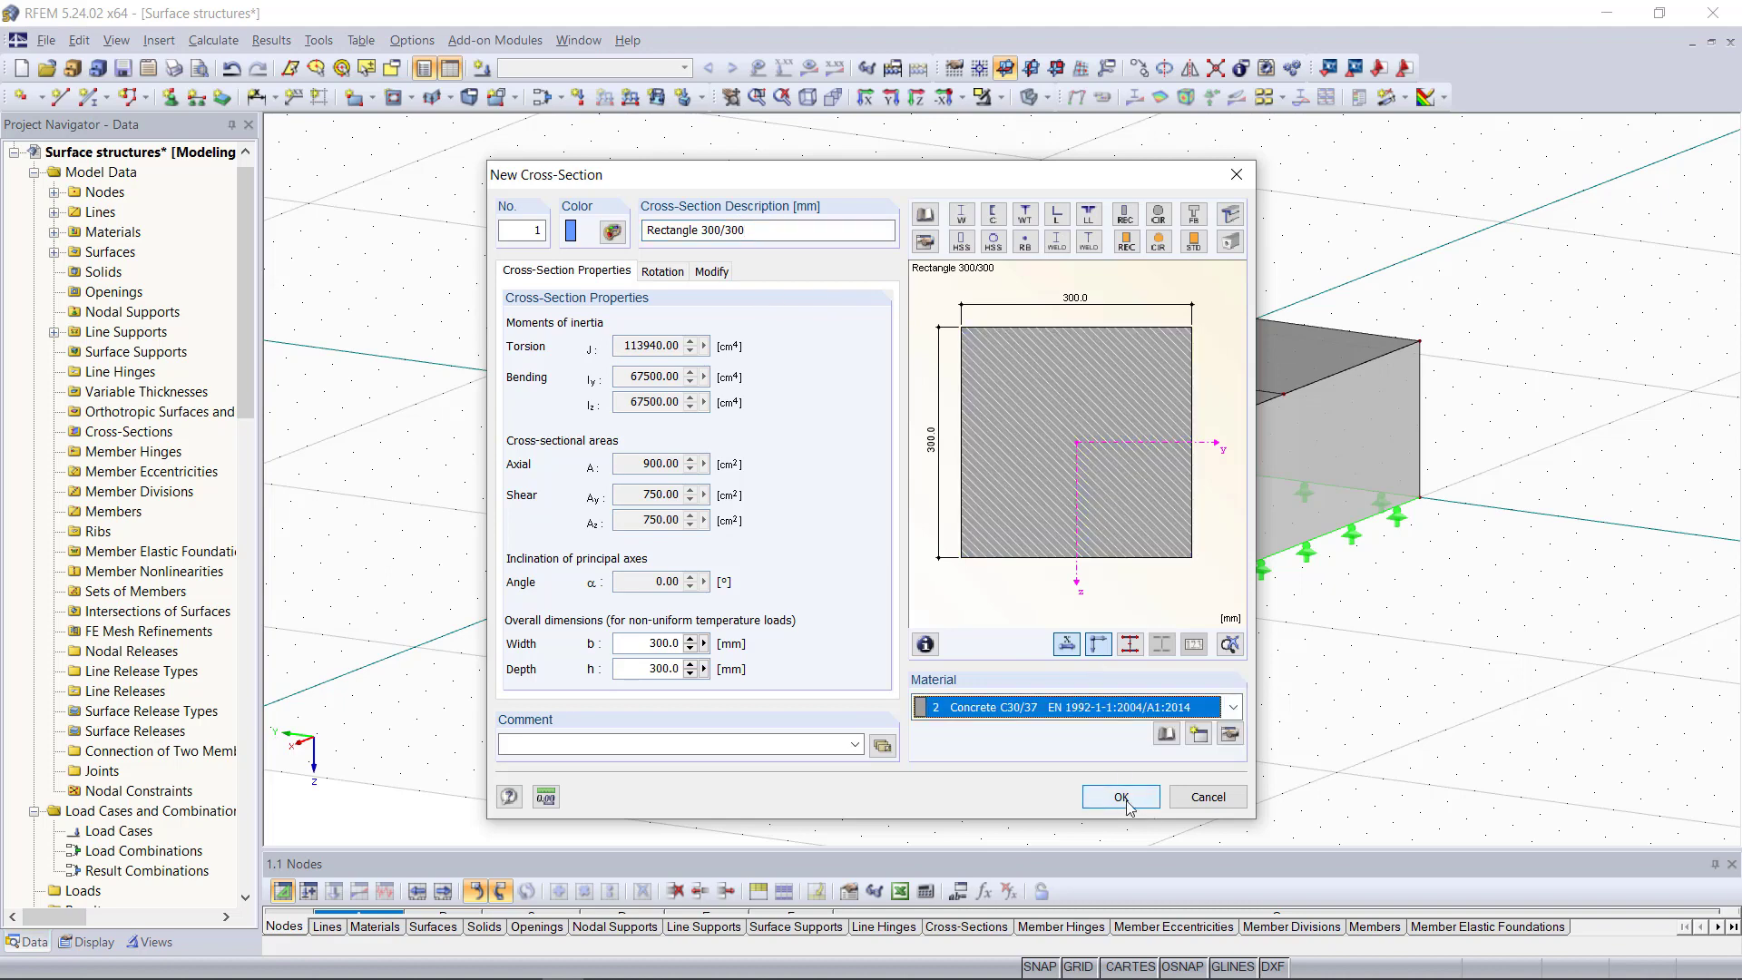
click(1121, 796)
click(1096, 758)
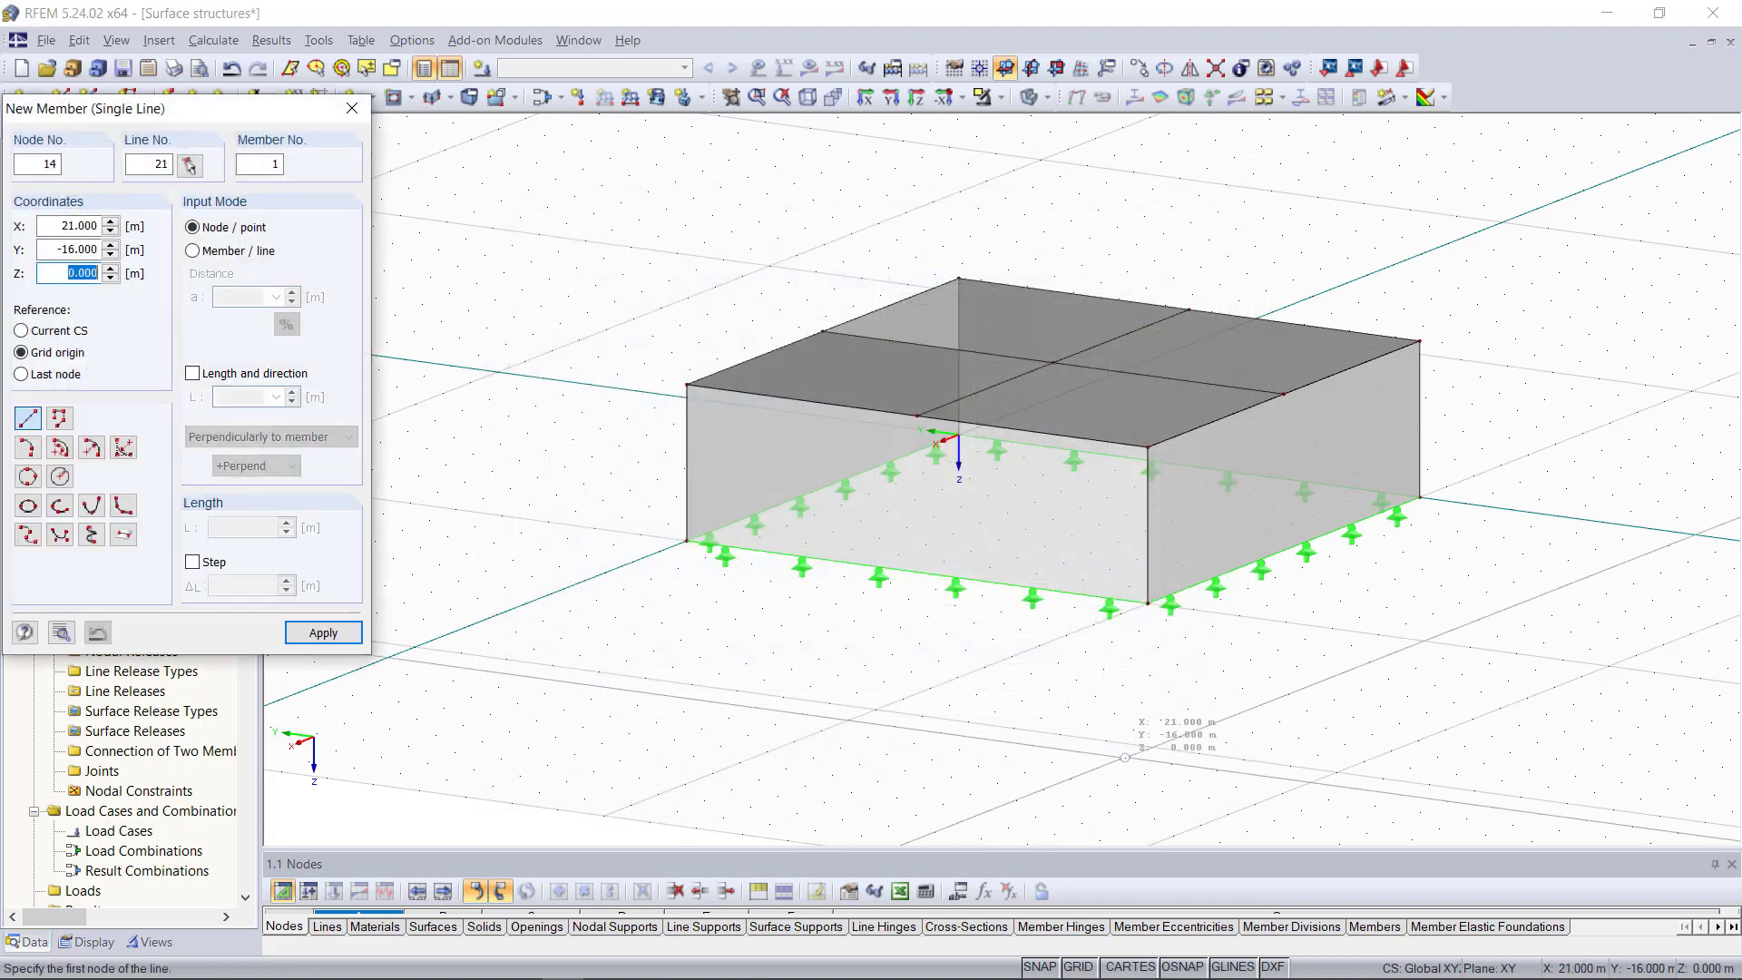
- Place the member as a column from the slab's centre node straight down to the ground level
click(1053, 363)
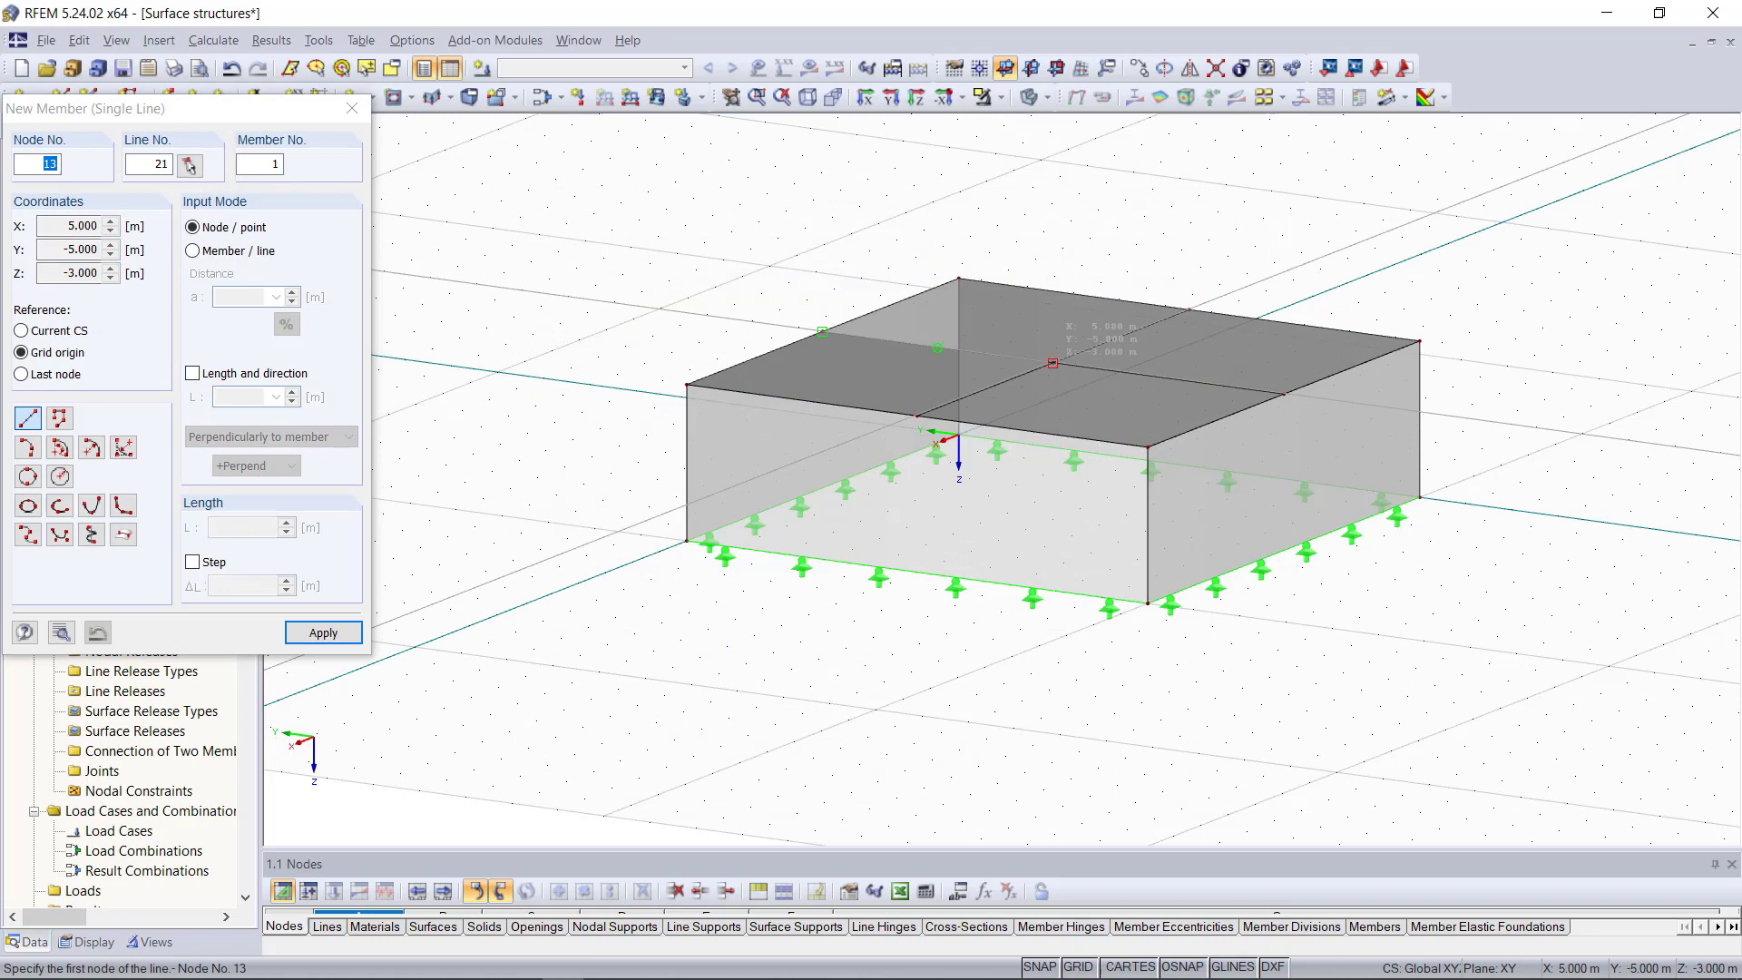
click(1052, 519)
right_click(984, 676)
- Assign a hinged nodal support to the base node of the column and end support placement
scroll(983, 668, down, 1)
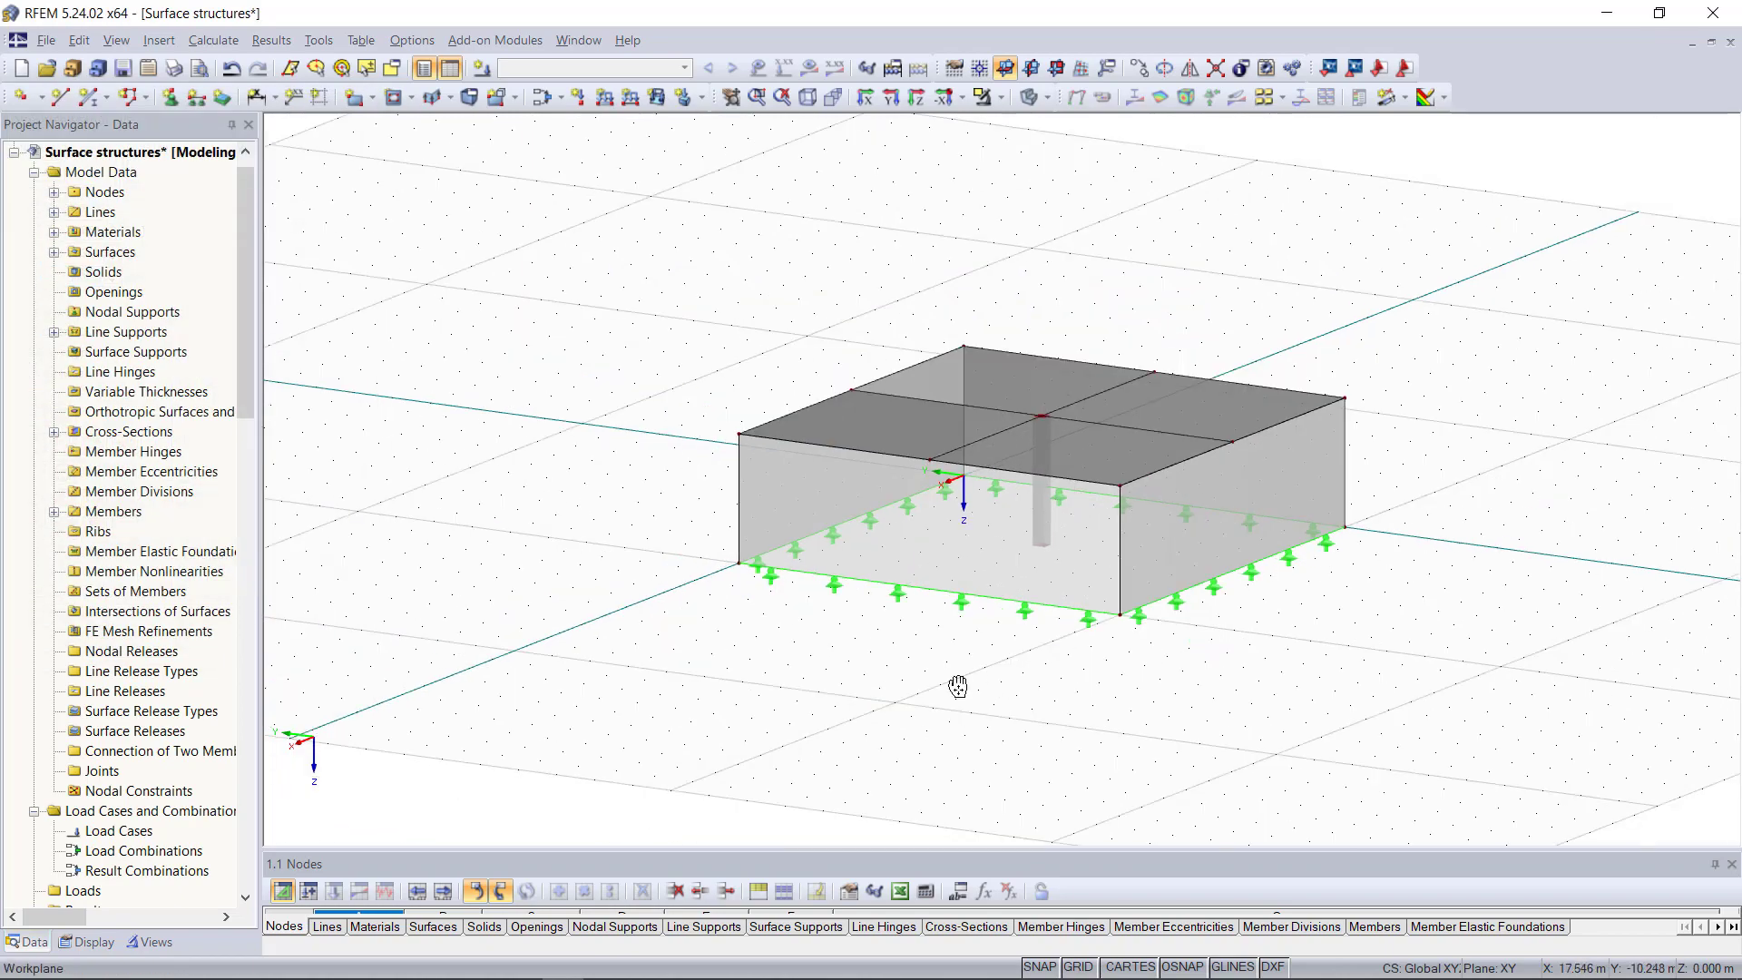
ctrl+middle_drag(961, 689, 1357, 703)
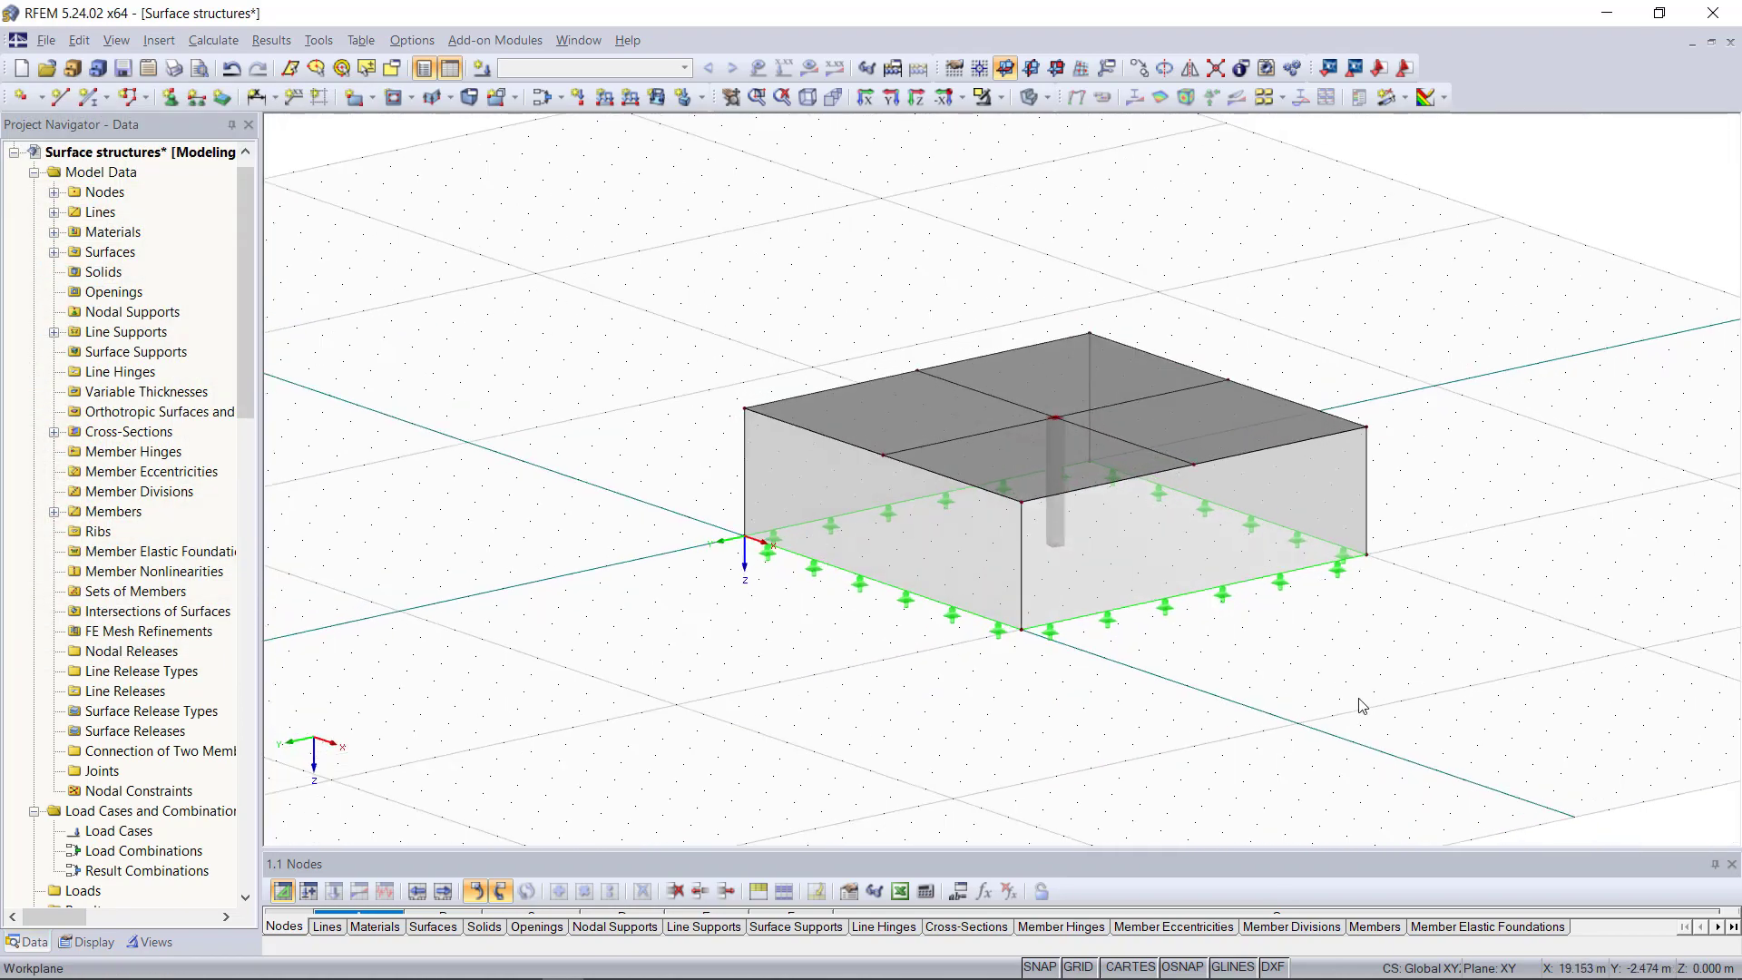
click(170, 96)
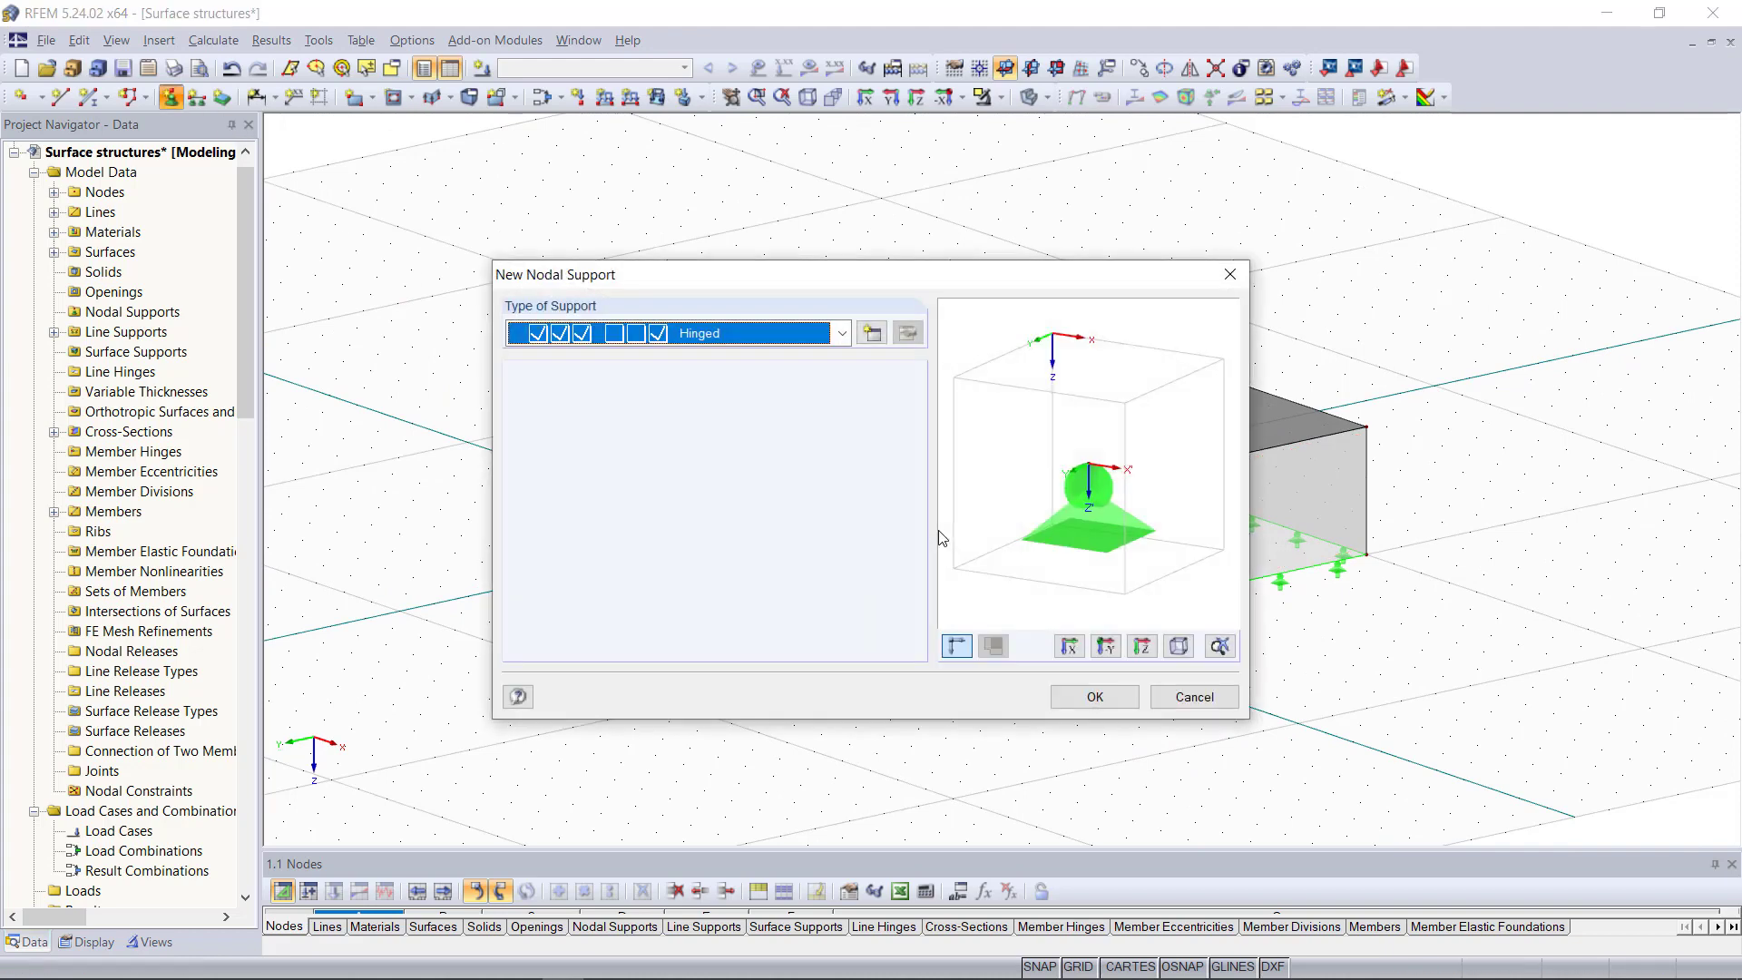
click(1095, 696)
click(1054, 550)
key(Escape)
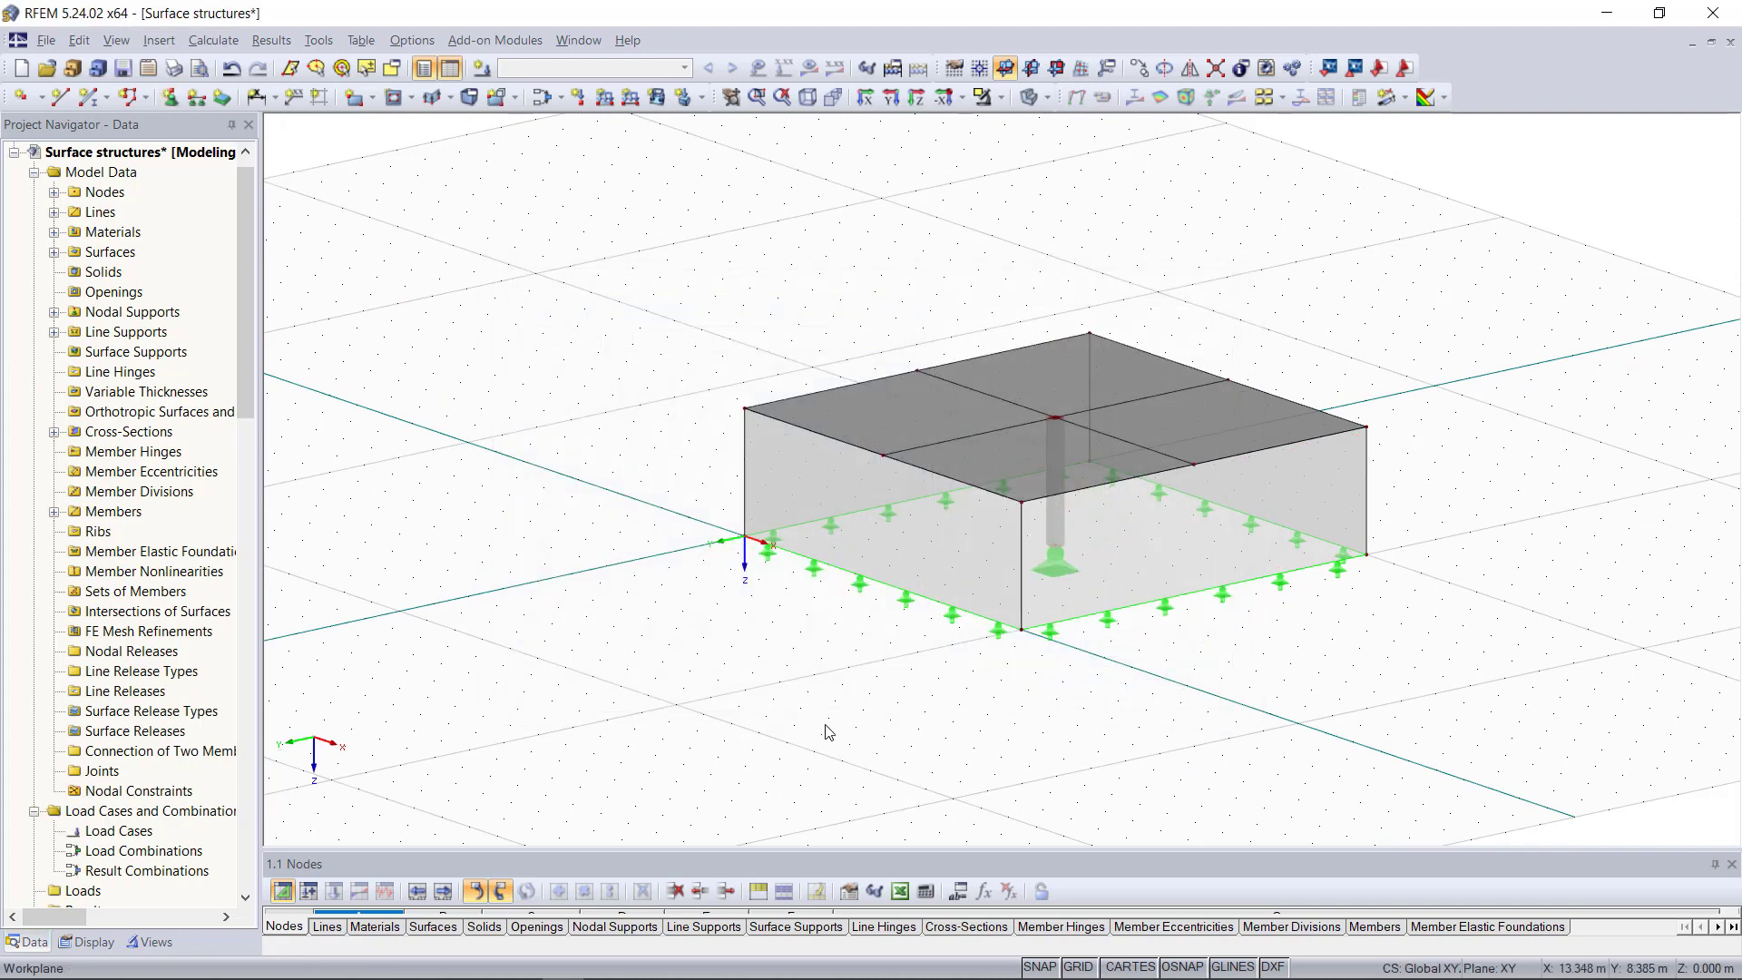
- Decrease the display size of the nodal support symbol at the column's base
right_click(1059, 563)
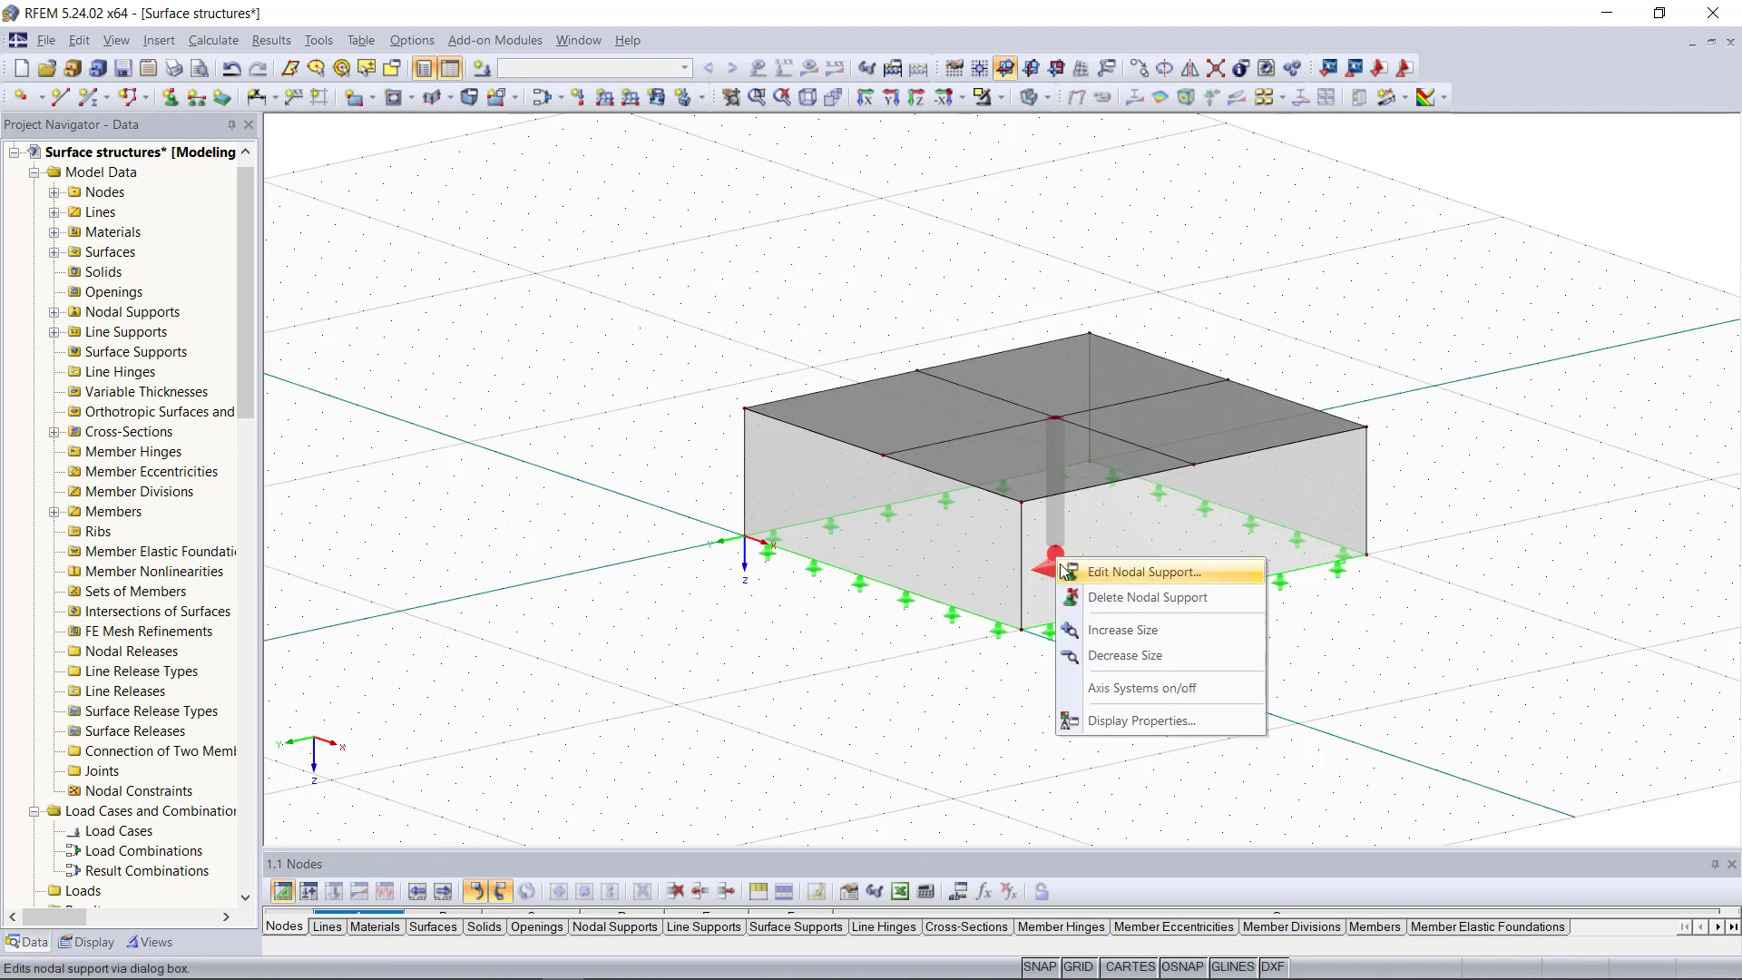
click(1122, 657)
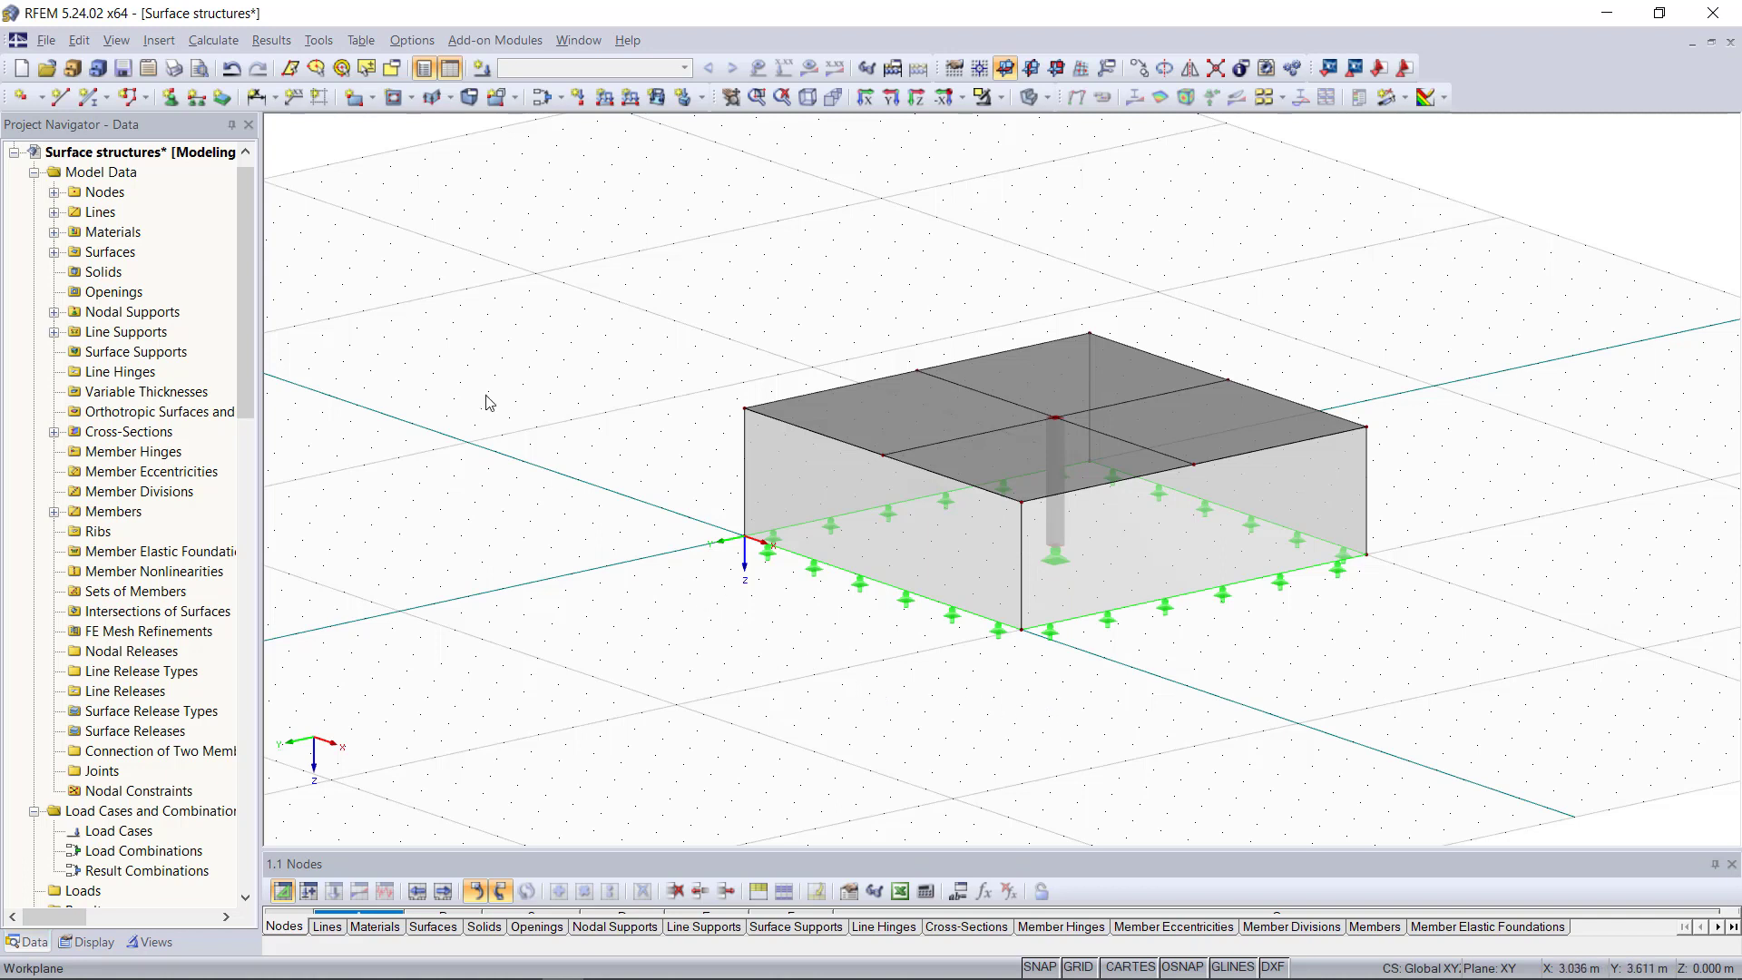
- In the model's general data, enable automatic creation of load combinations according to EN 1990 with the DIN national annex
right_click(106, 155)
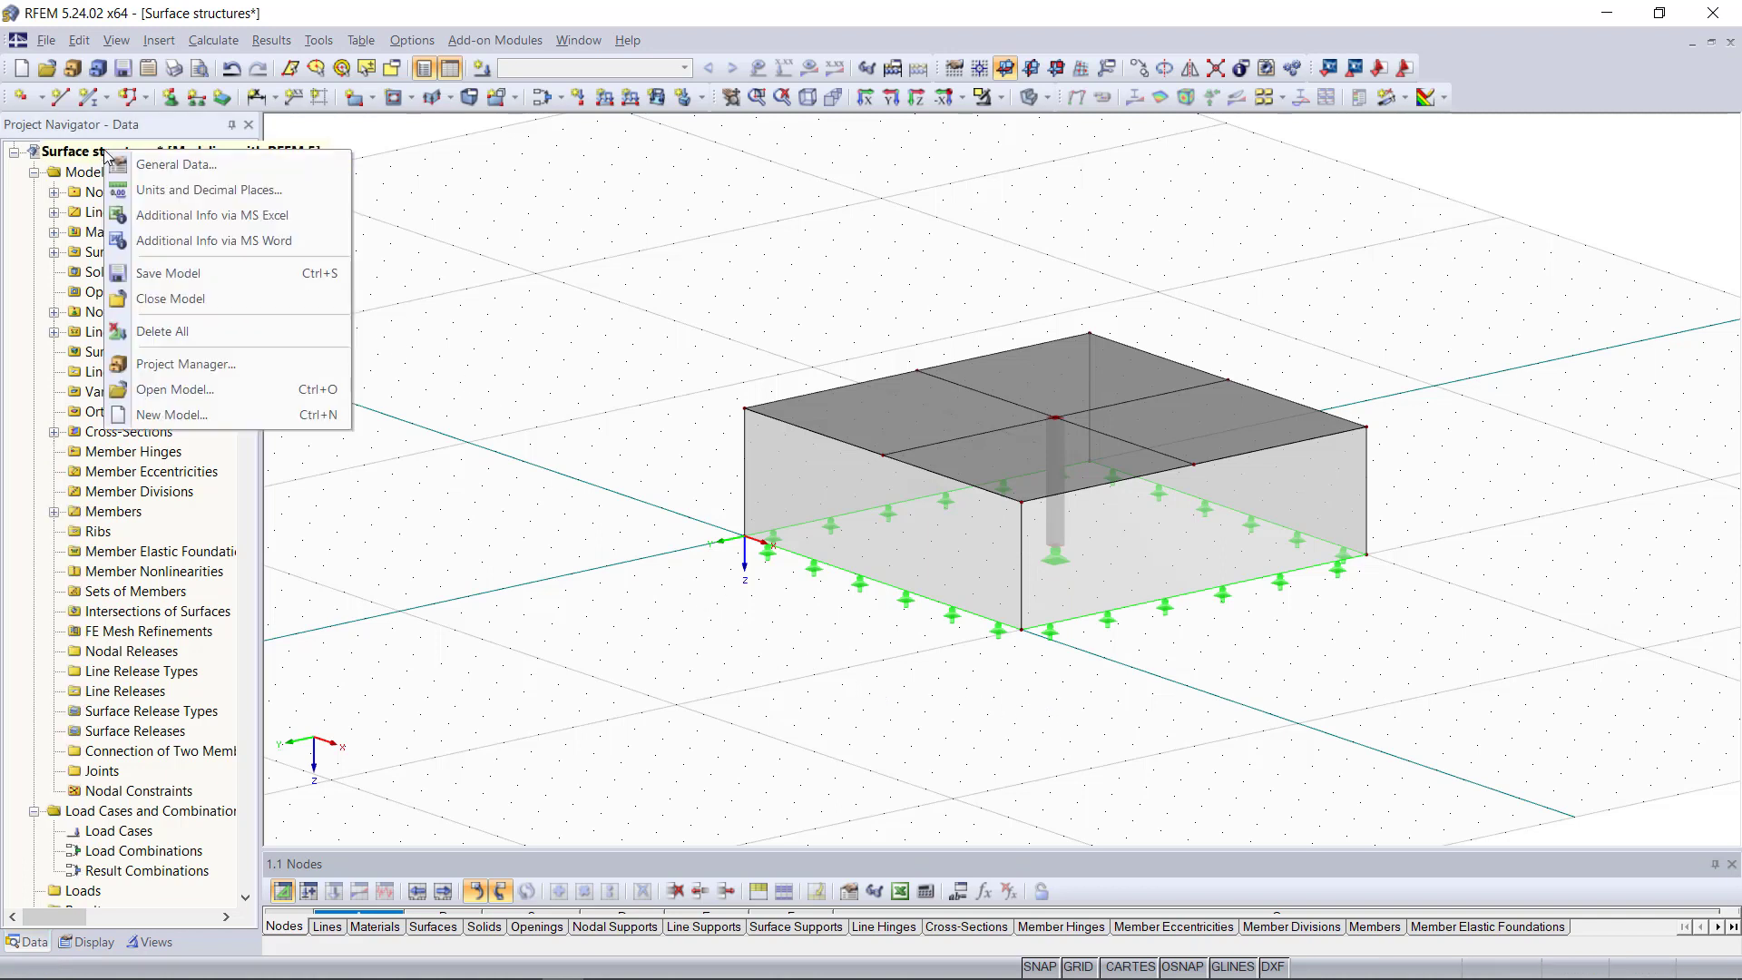
click(177, 167)
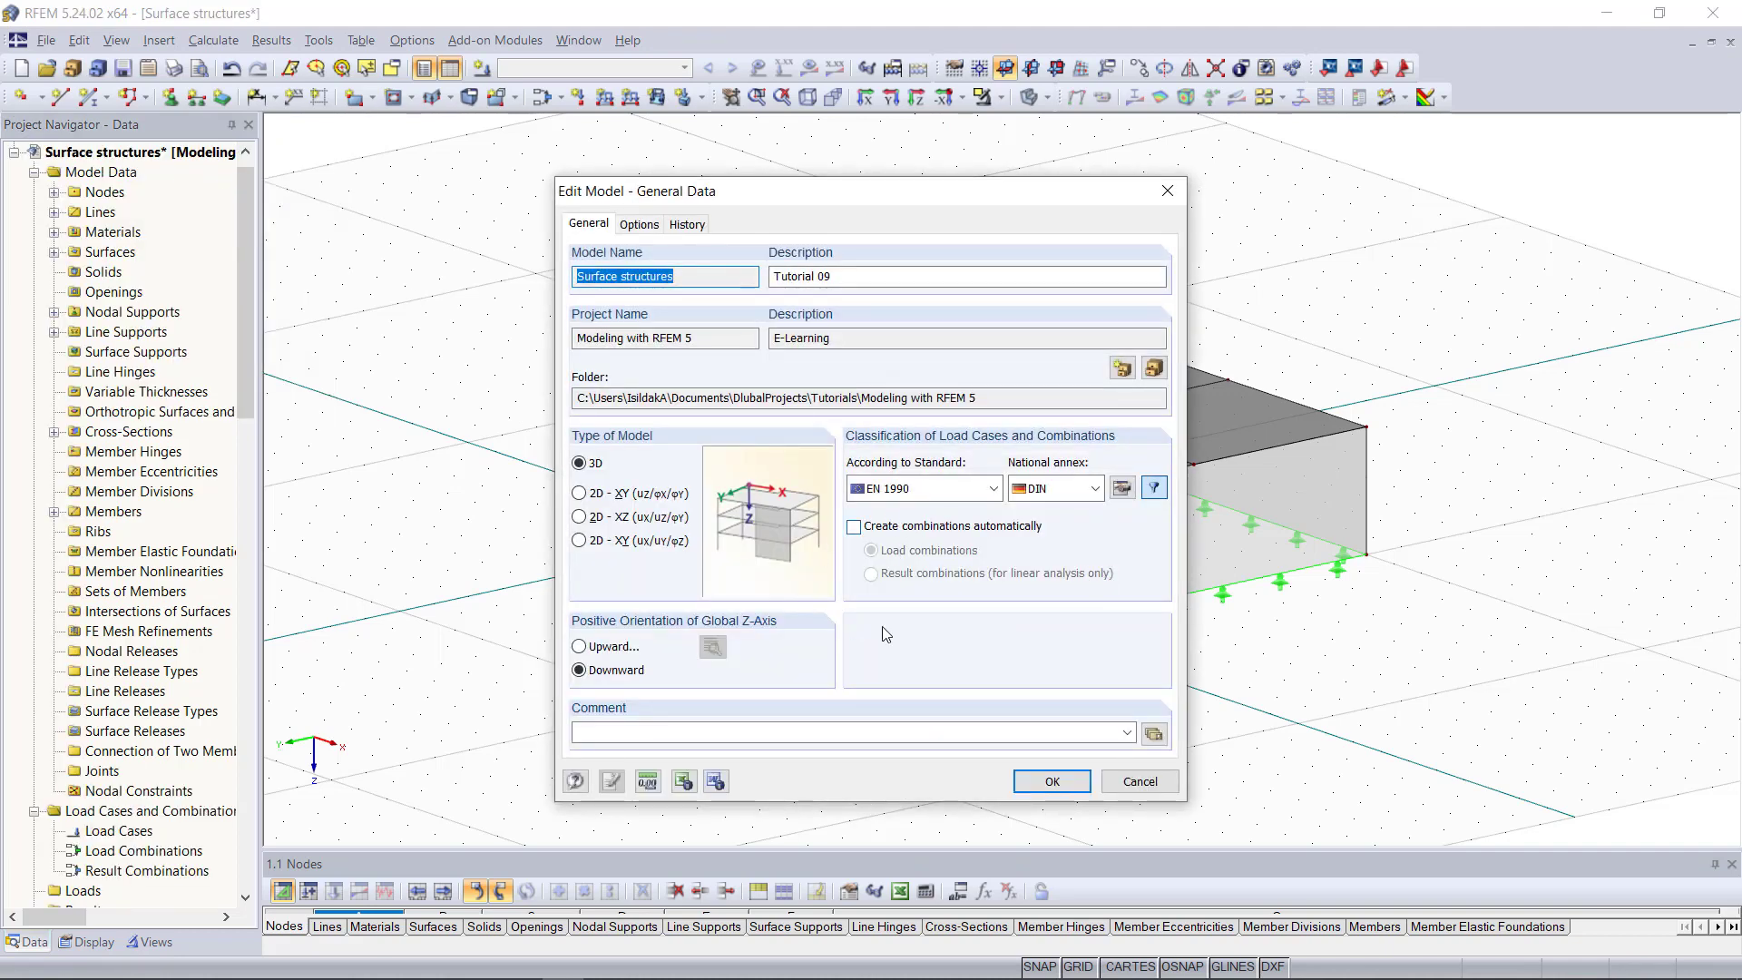
click(854, 527)
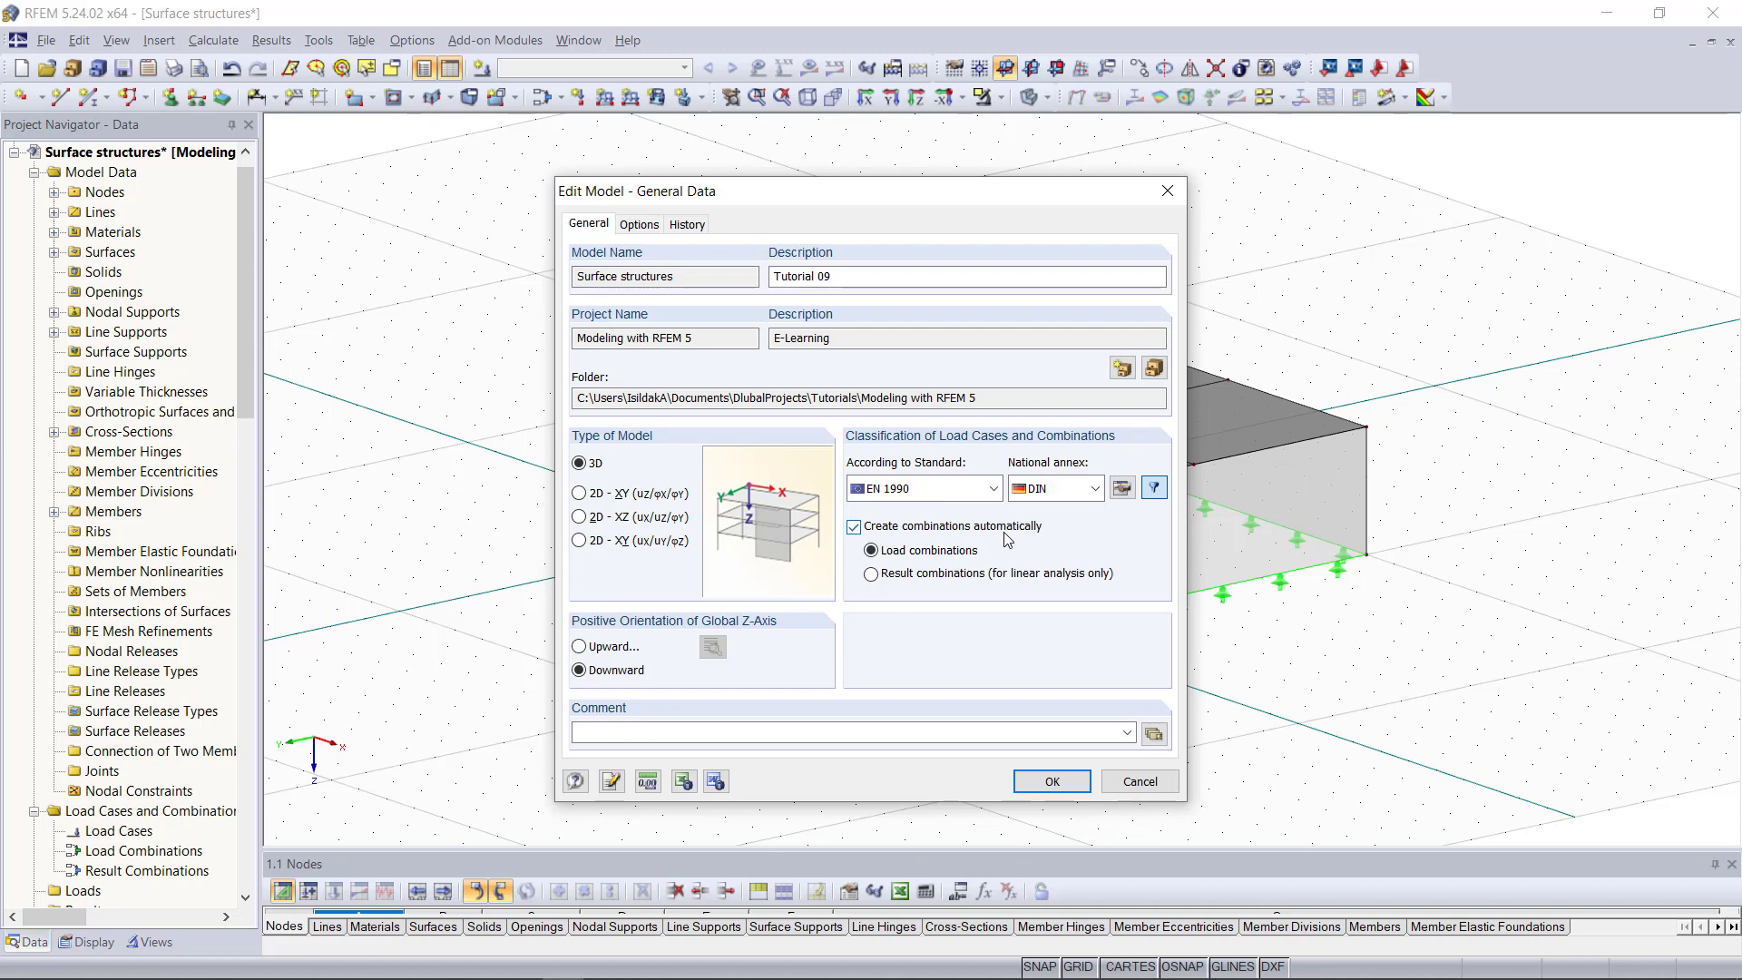
click(914, 495)
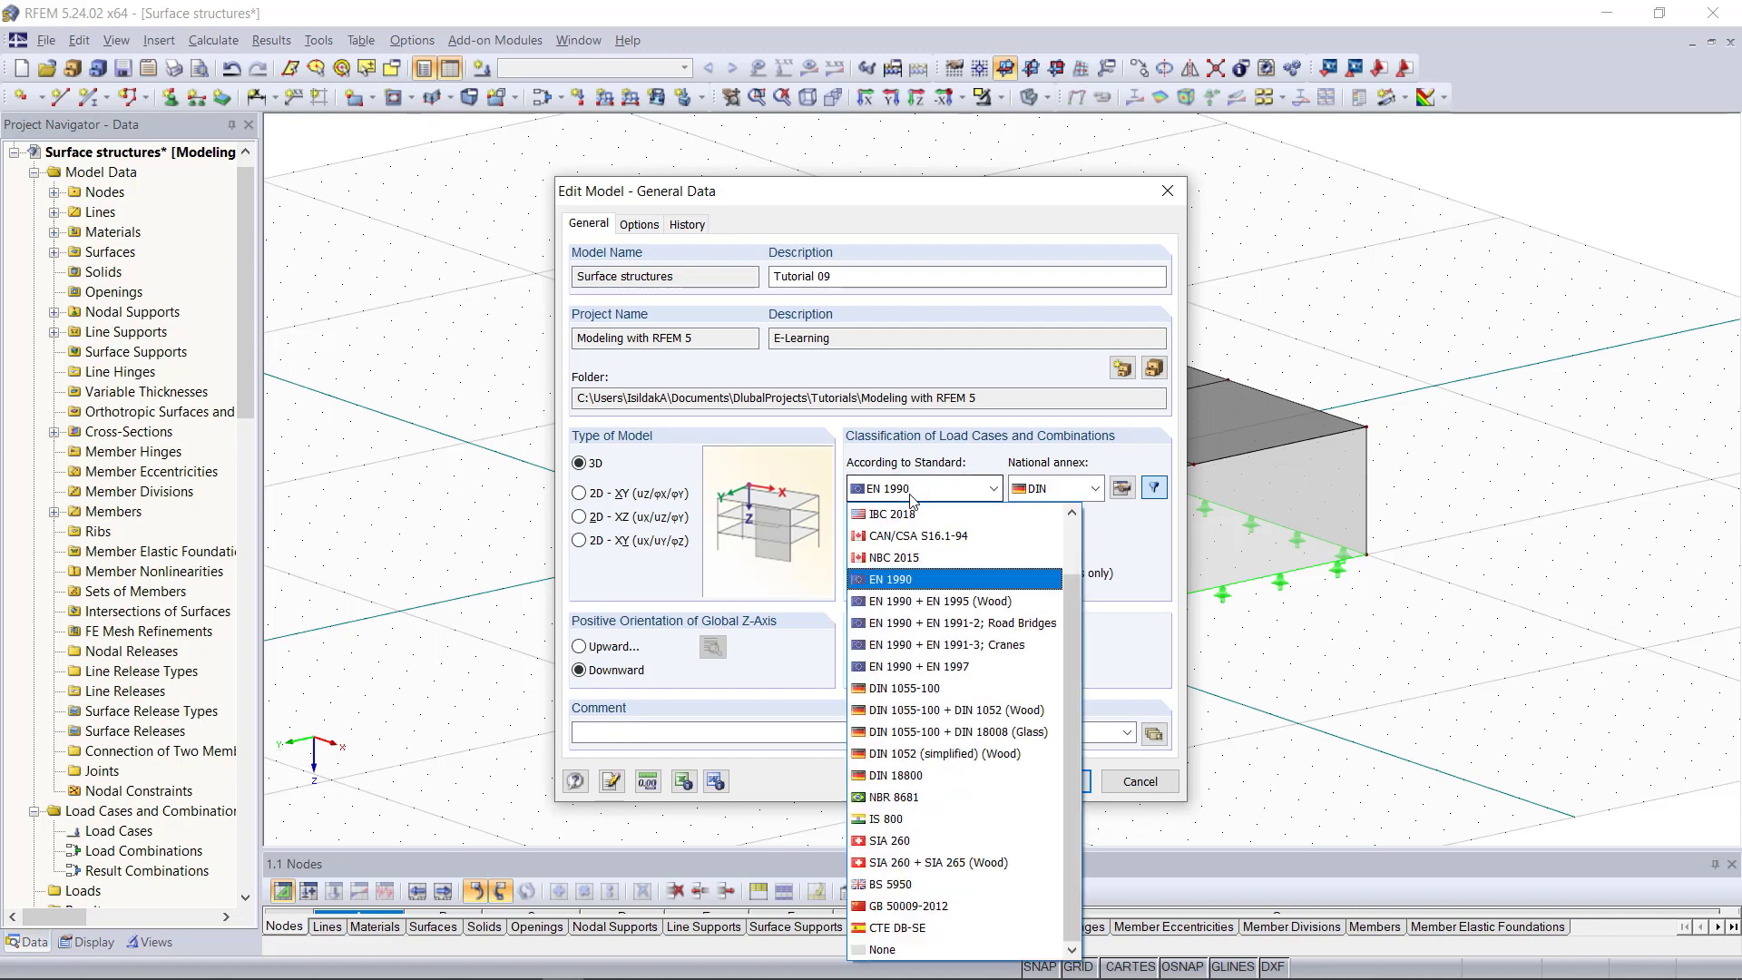
click(916, 579)
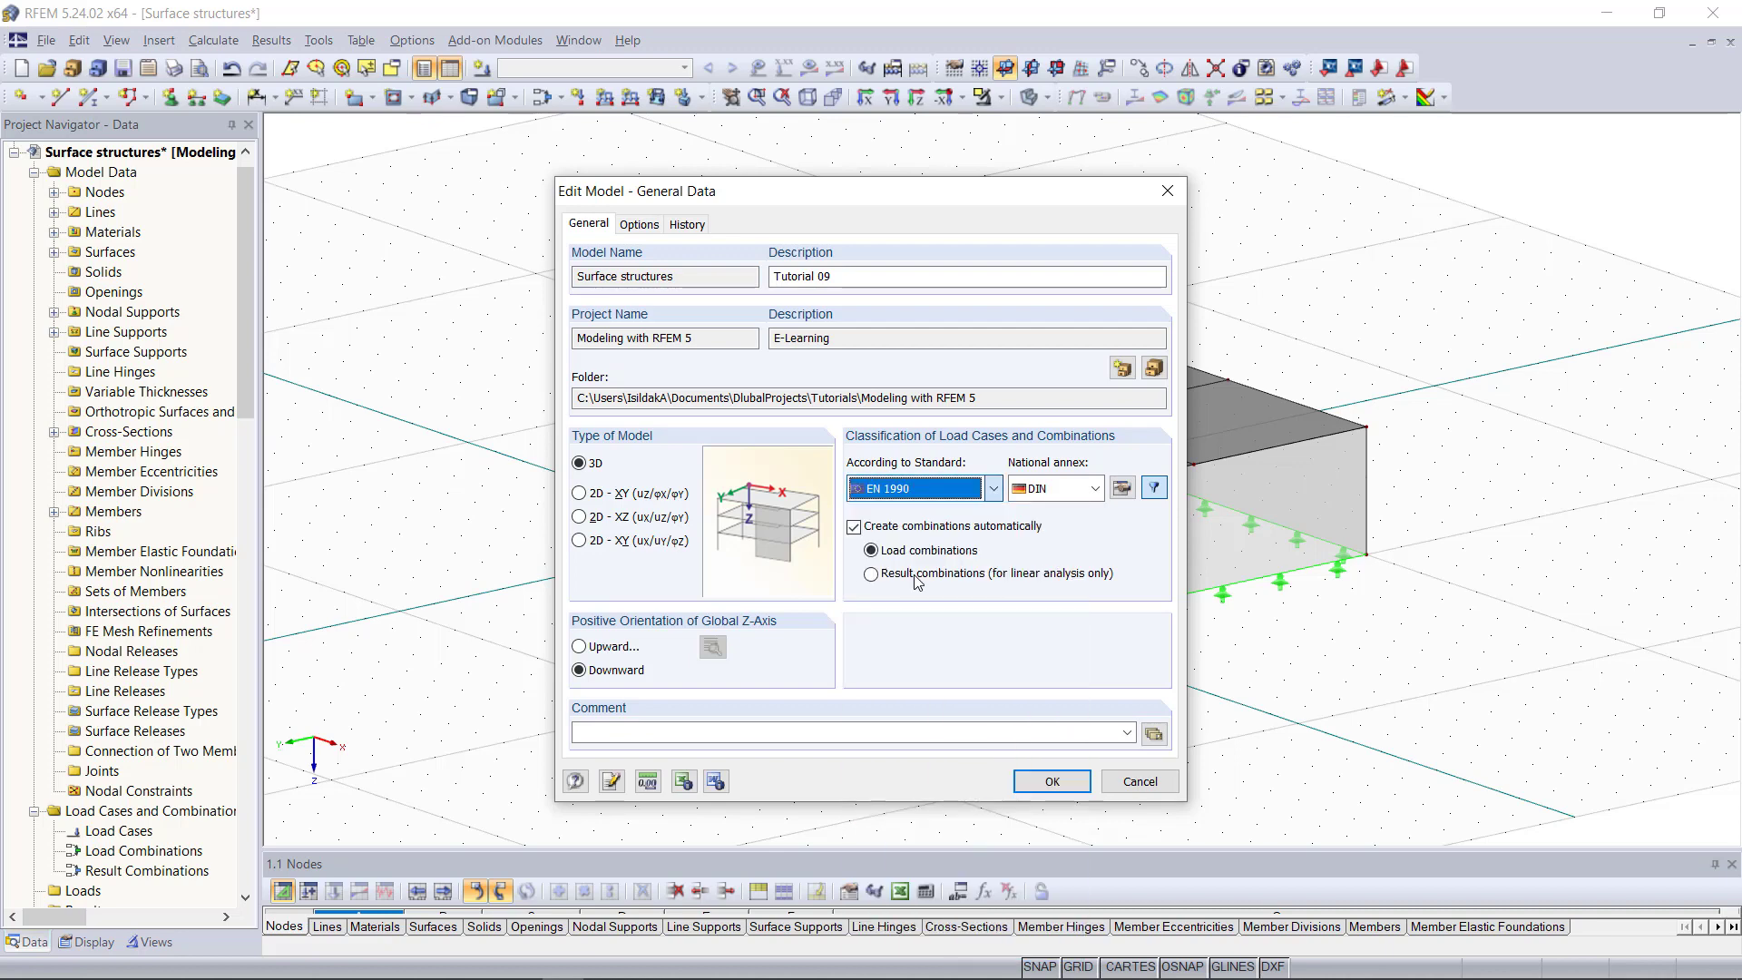
click(1066, 495)
click(1065, 498)
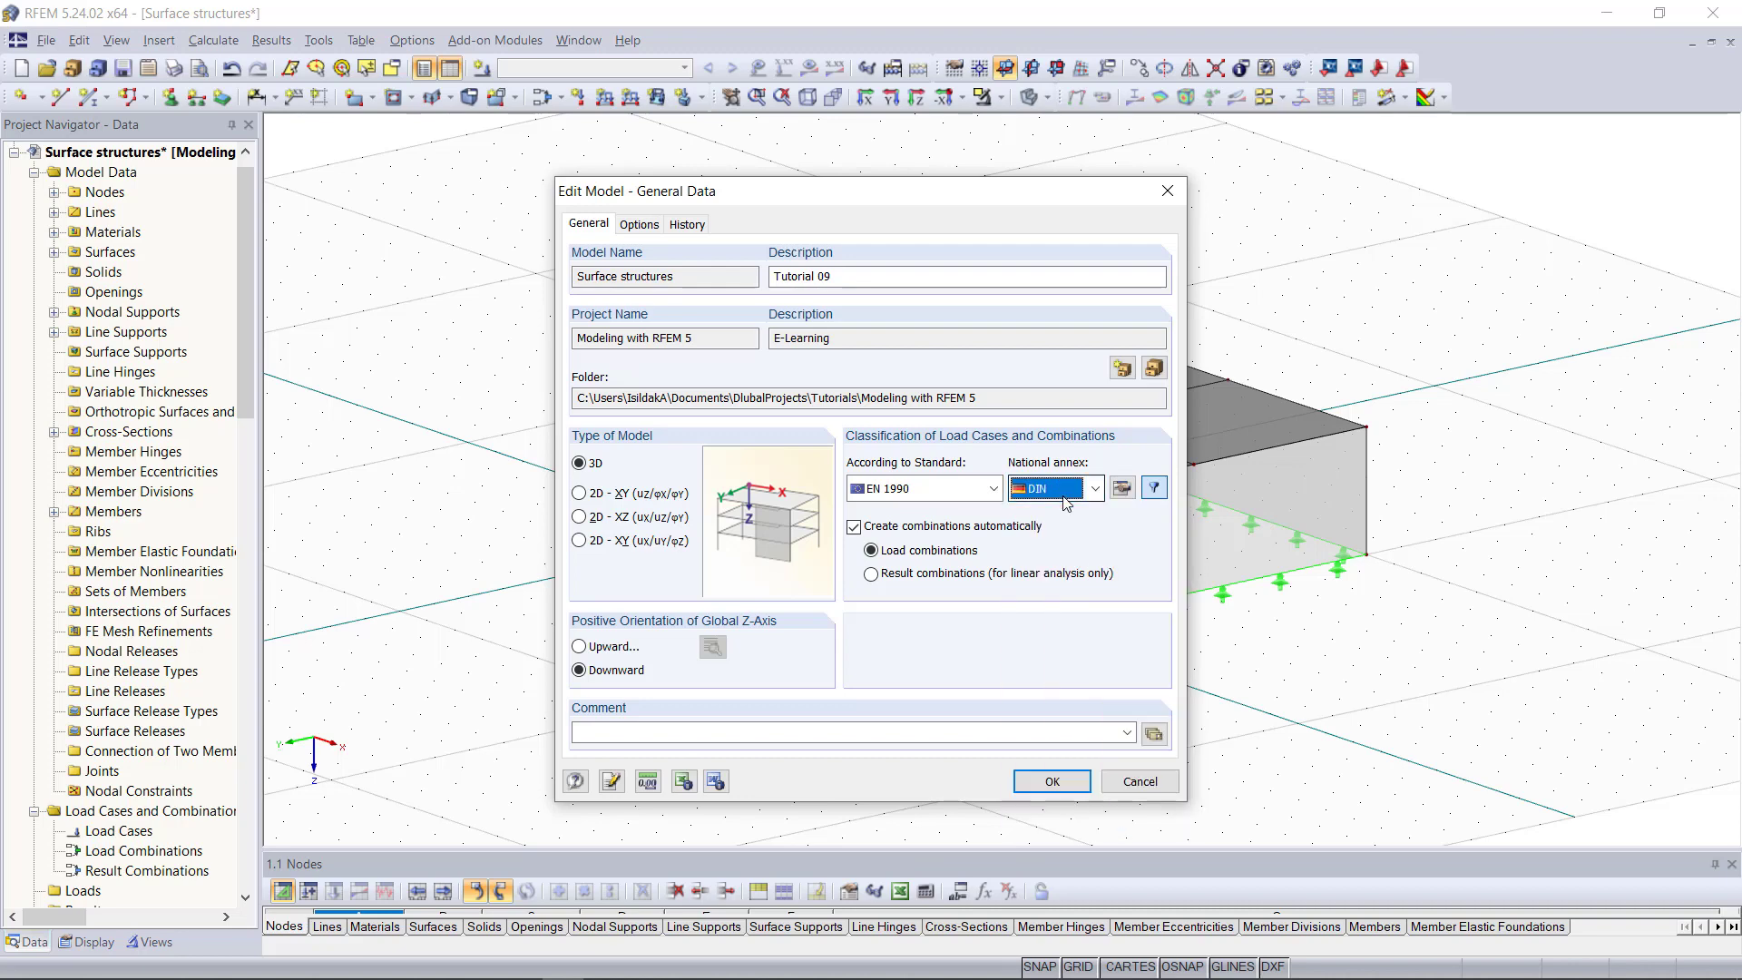
click(910, 556)
click(1080, 789)
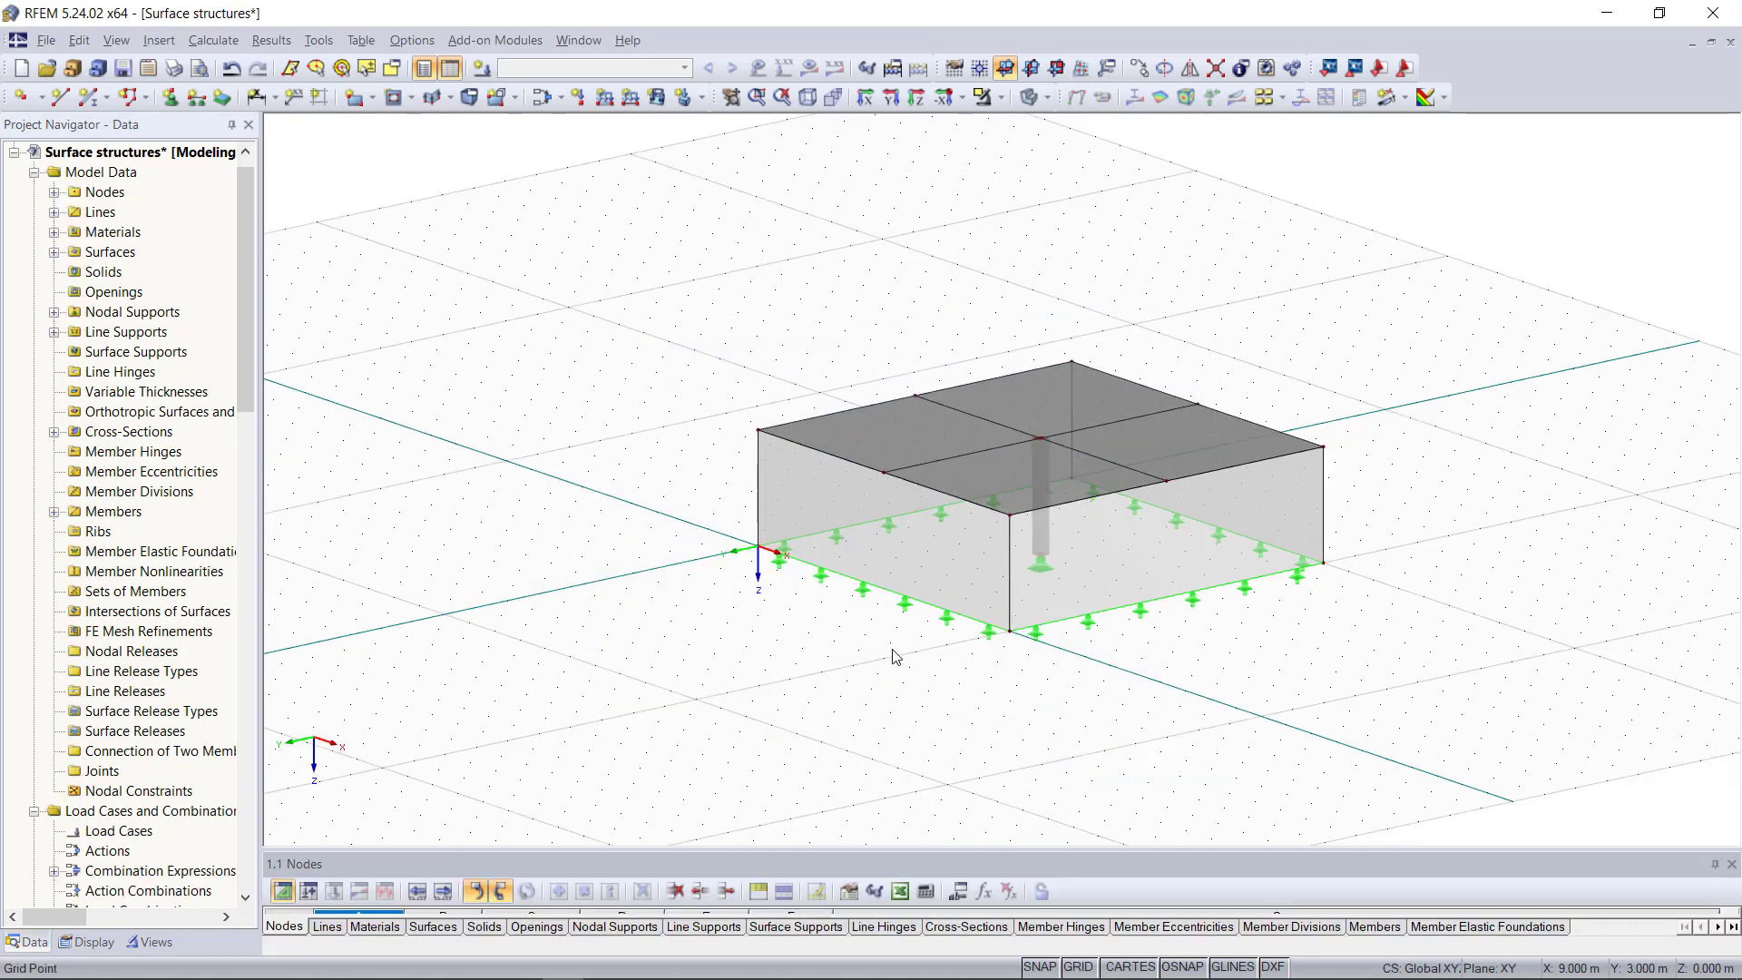
- Create load case LC1 with the description Self-weight
click(561, 97)
click(641, 158)
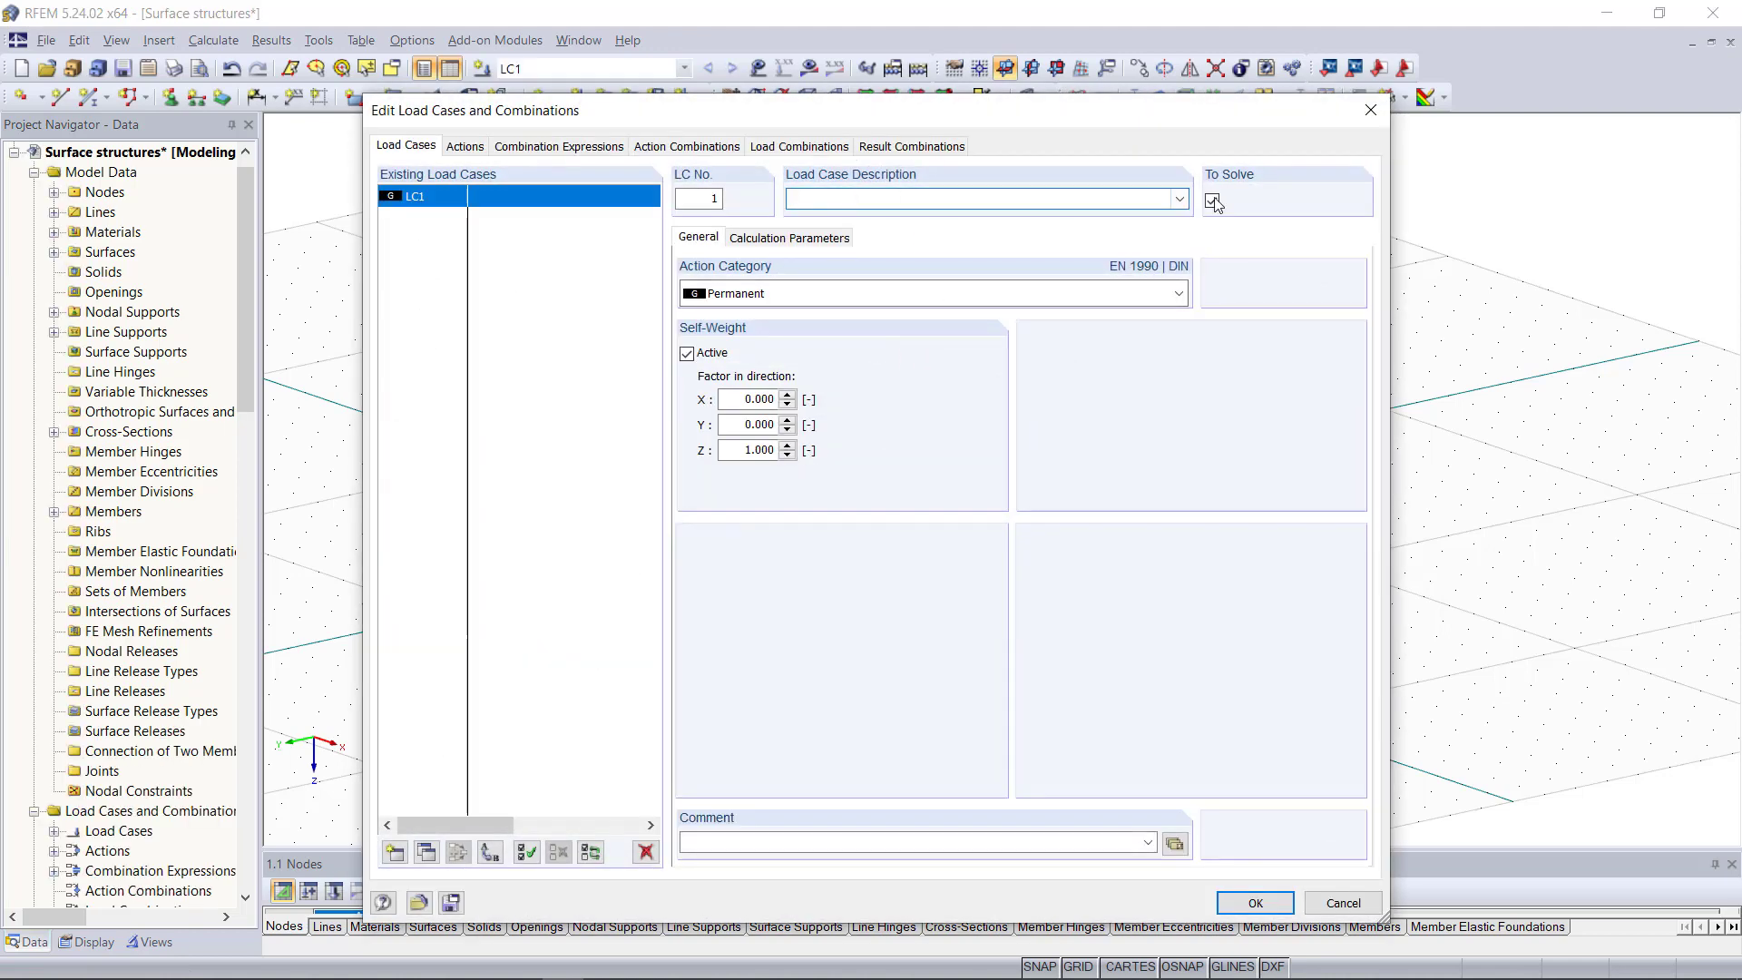
click(1178, 201)
click(1072, 220)
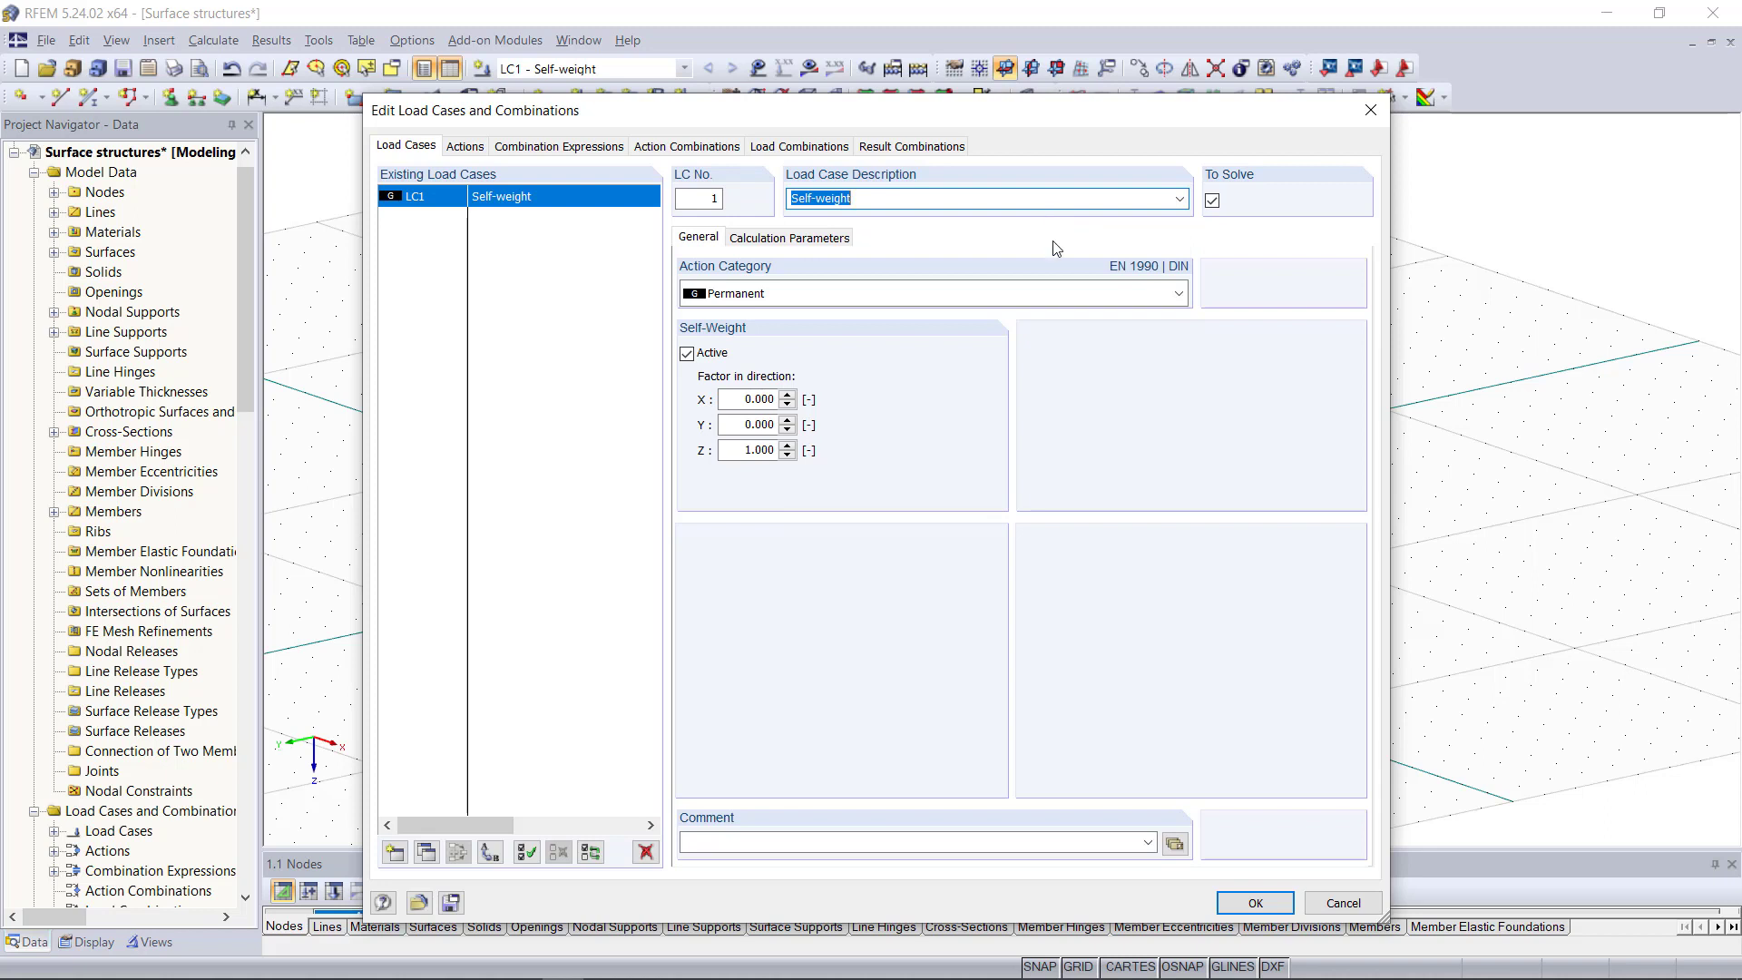
- Add load case LC2 in action category Imposed - Category B: office areas and describe it as Surface load 1
click(395, 853)
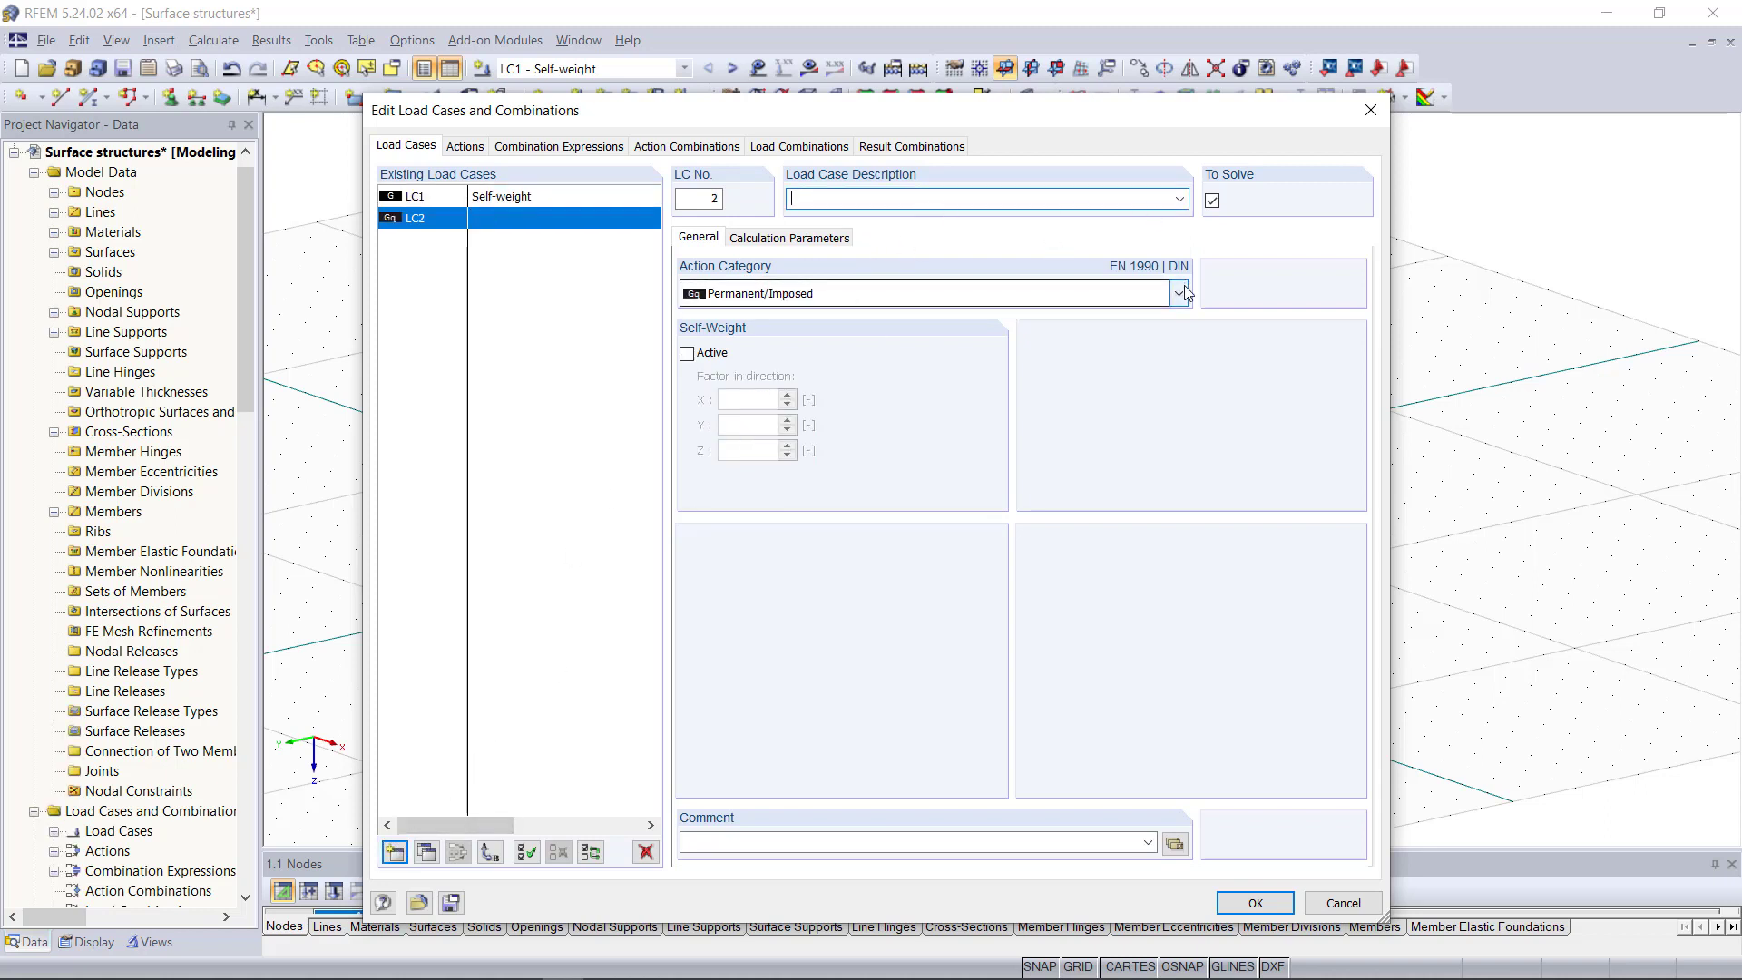
click(889, 295)
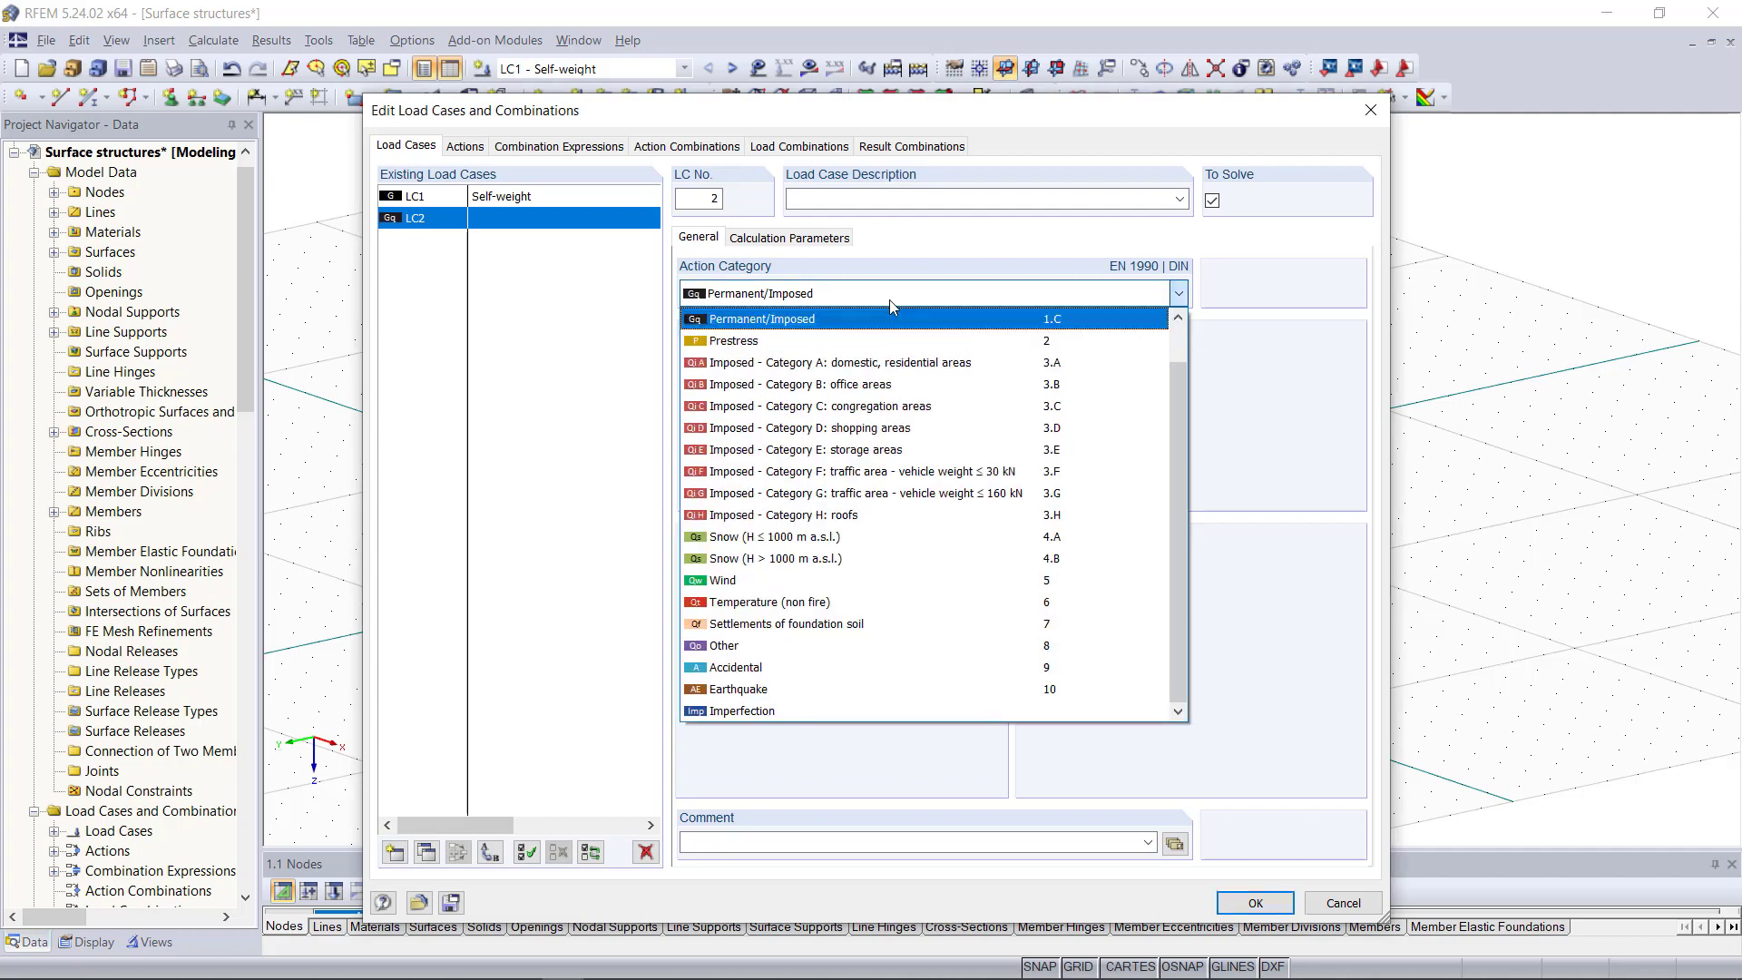
click(905, 385)
click(949, 198)
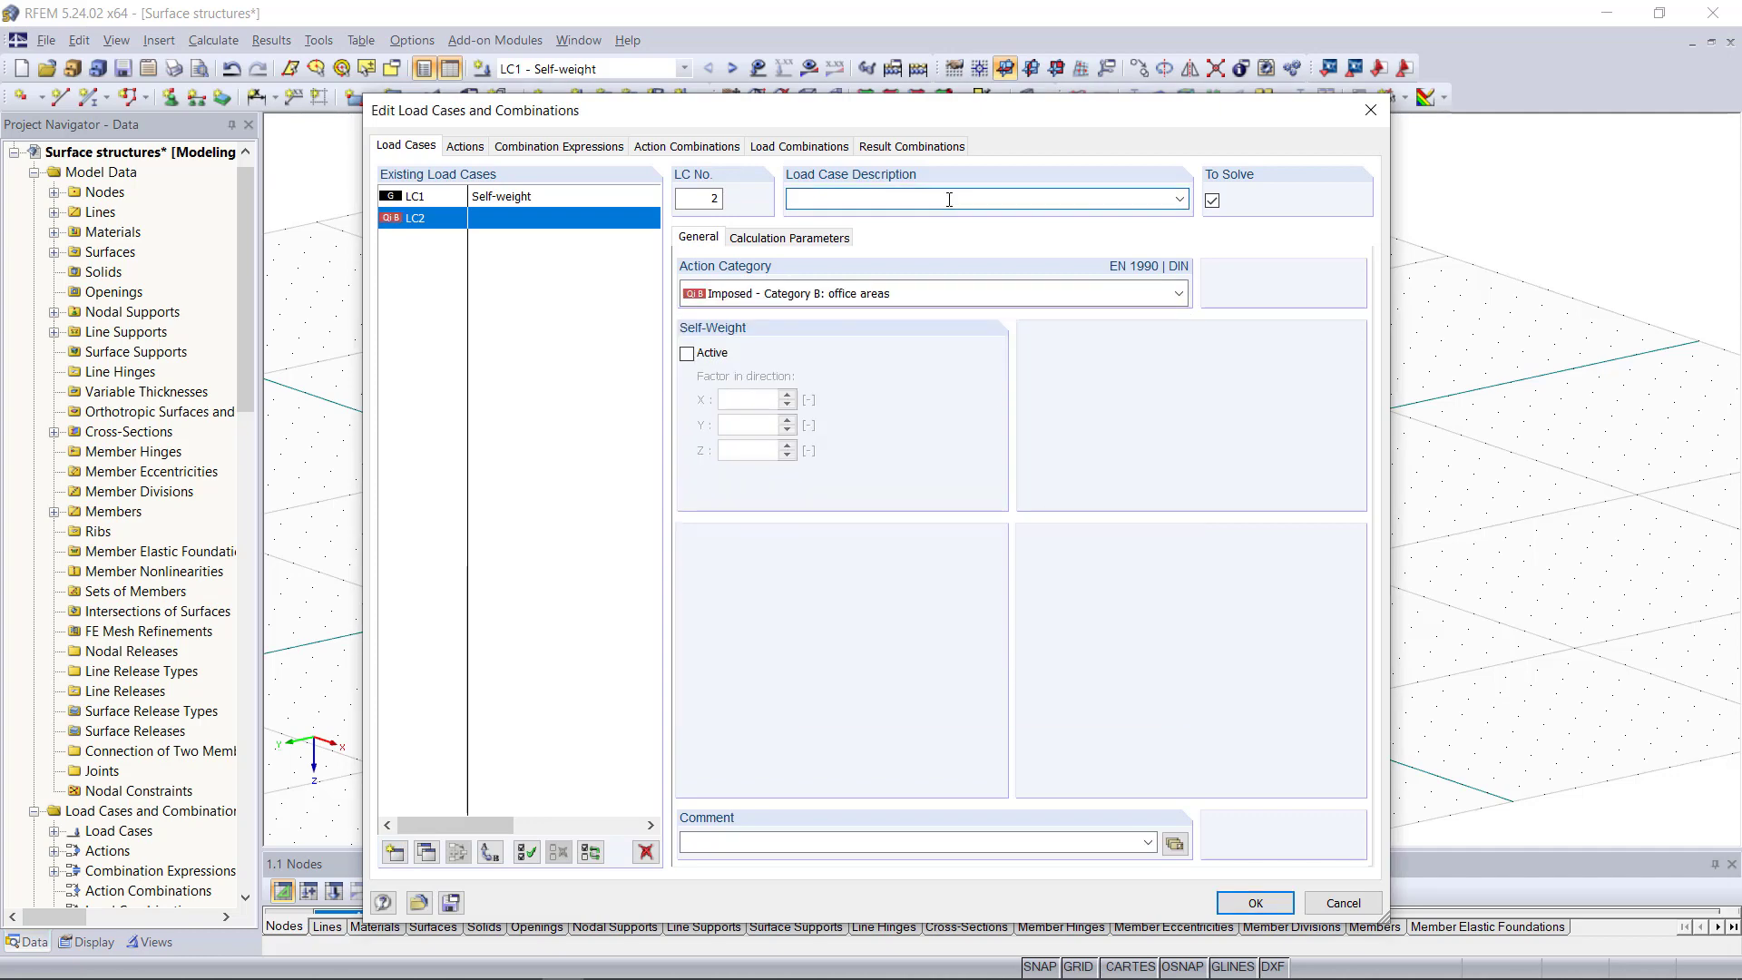
text(Surface load 1)
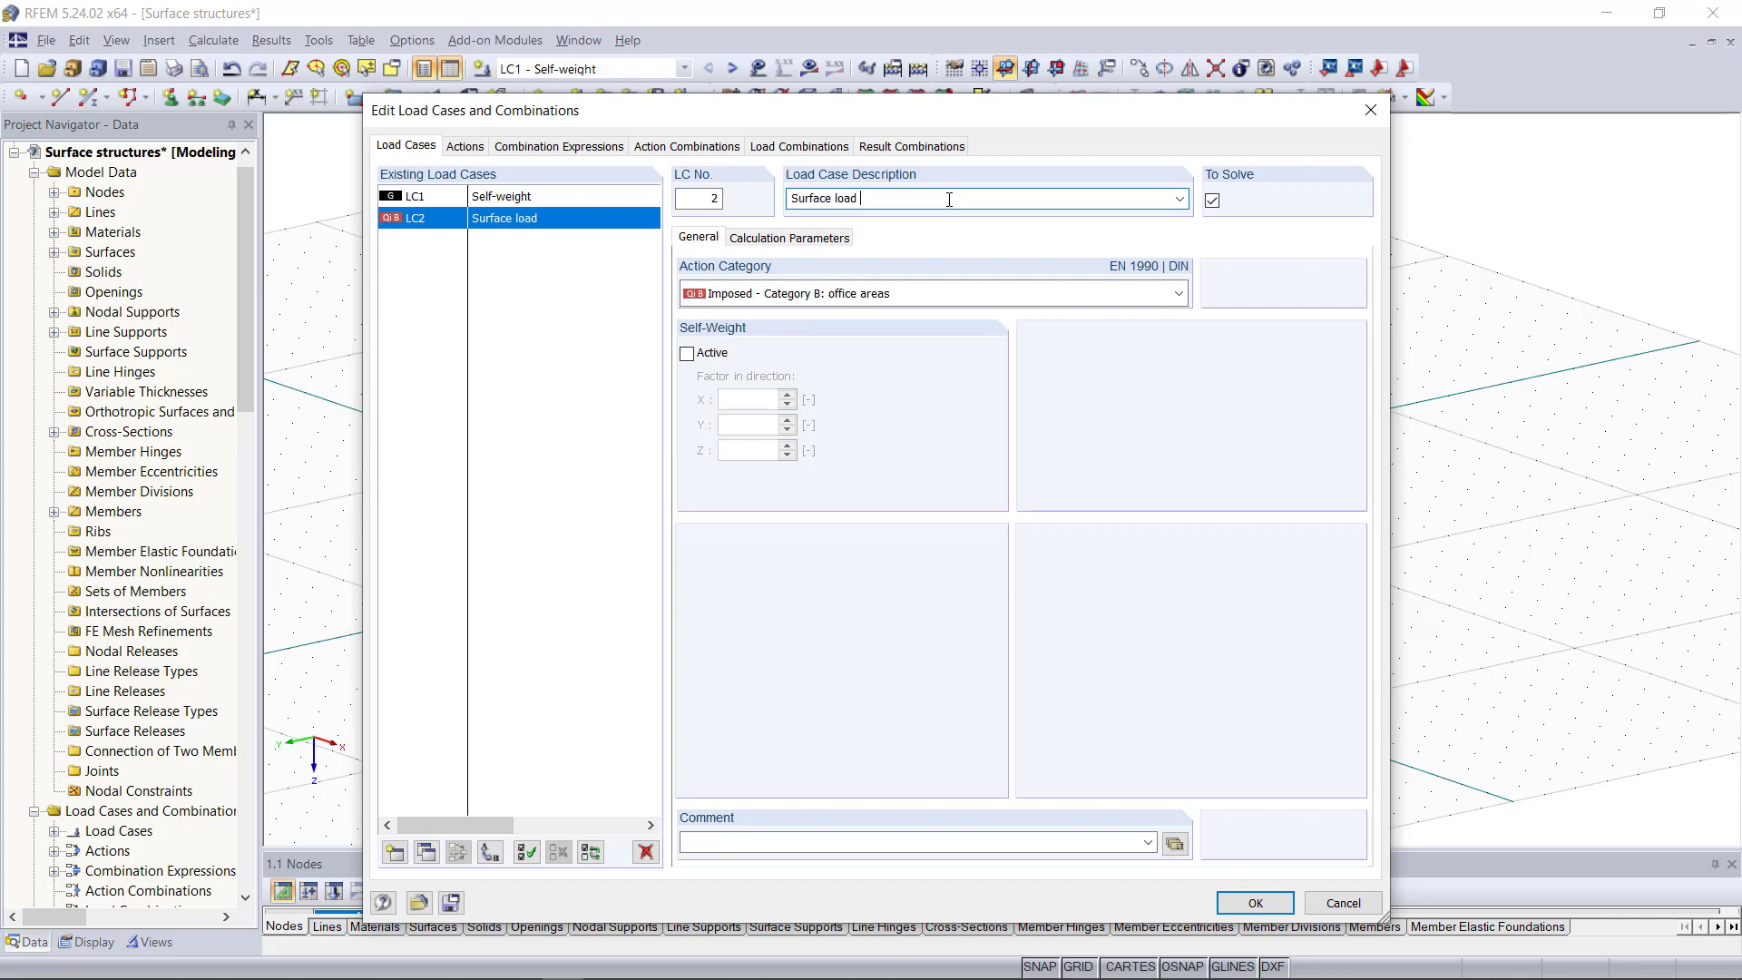
- Copy the Surface load 1 load case three times
click(426, 852)
click(426, 852)
click(426, 852)
- Rename the copied load cases LC3, LC4 and LC5 as Surface load 2, Surface load 3 and Surface load 4, and confirm the load cases
click(508, 240)
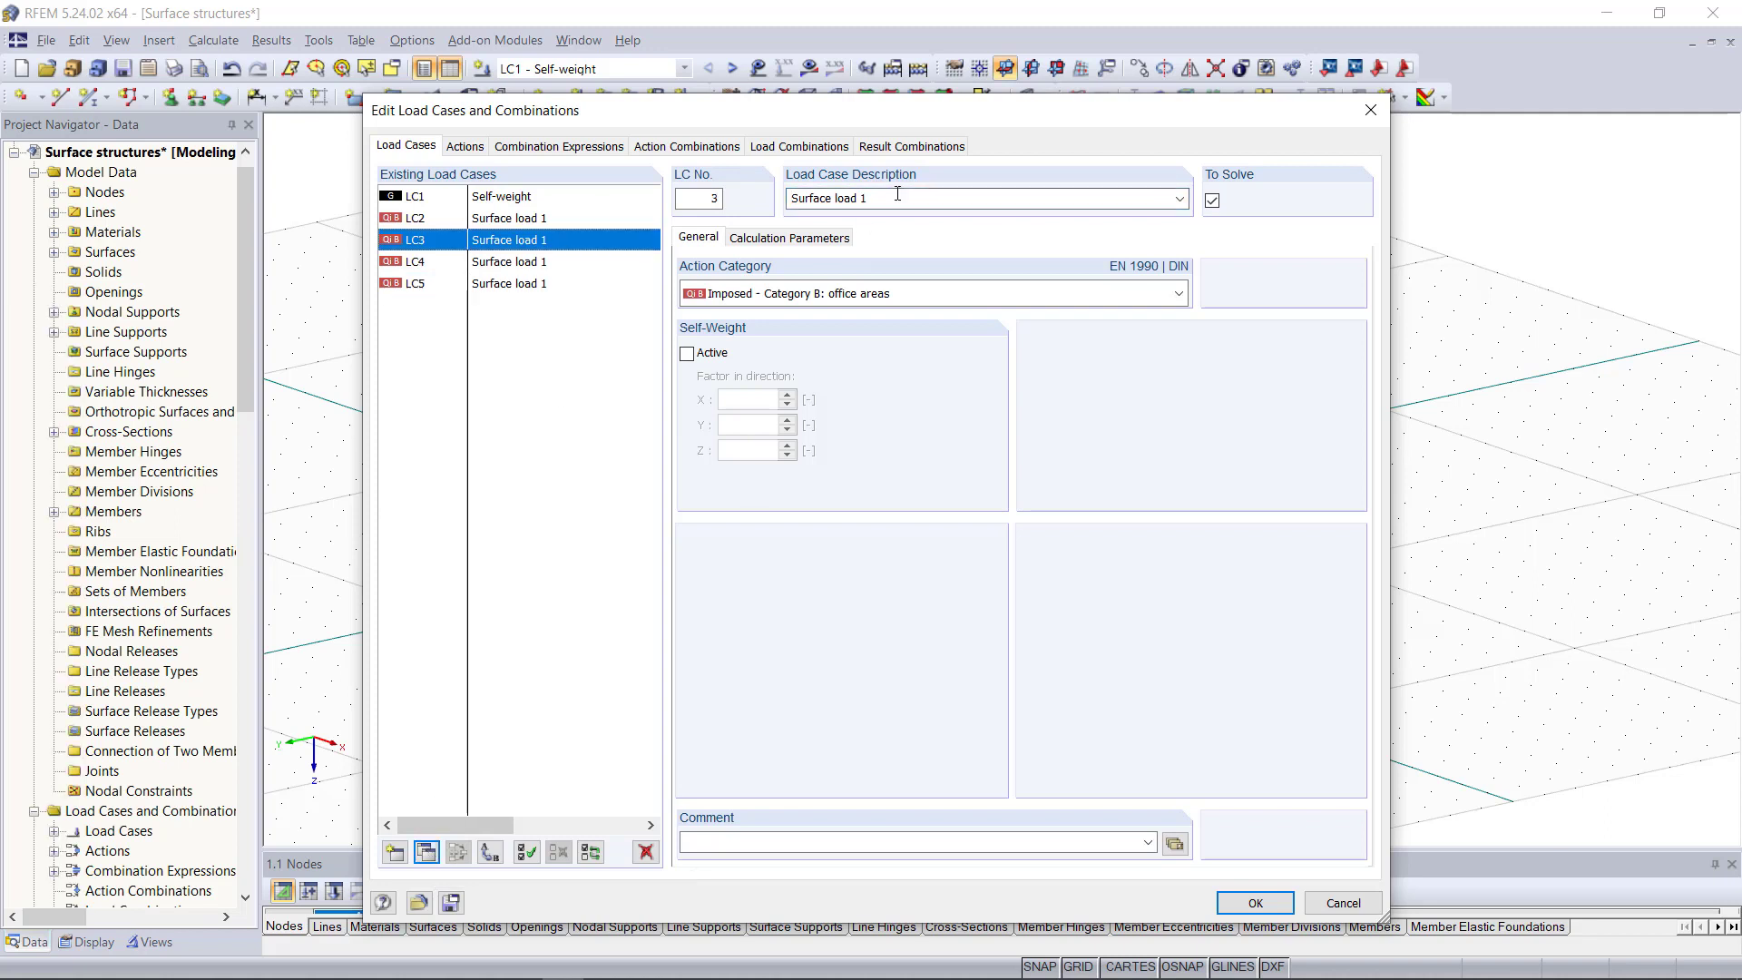
click(863, 197)
double_click(864, 198)
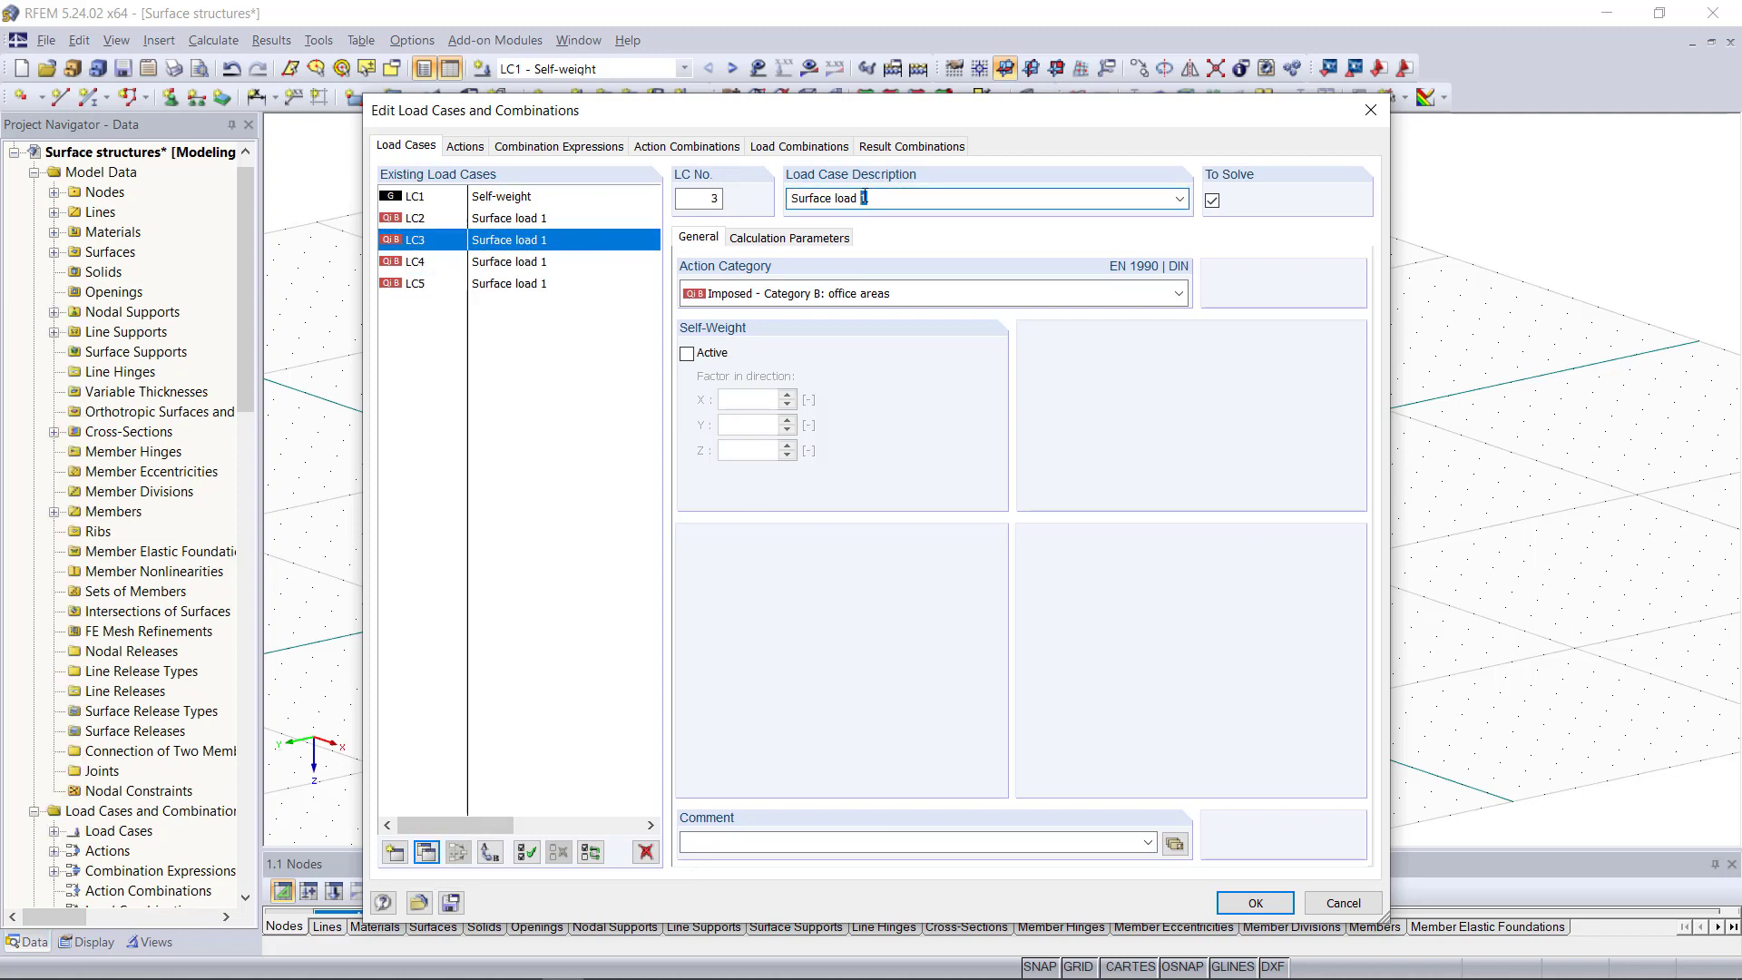
click(608, 261)
click(863, 197)
double_click(864, 198)
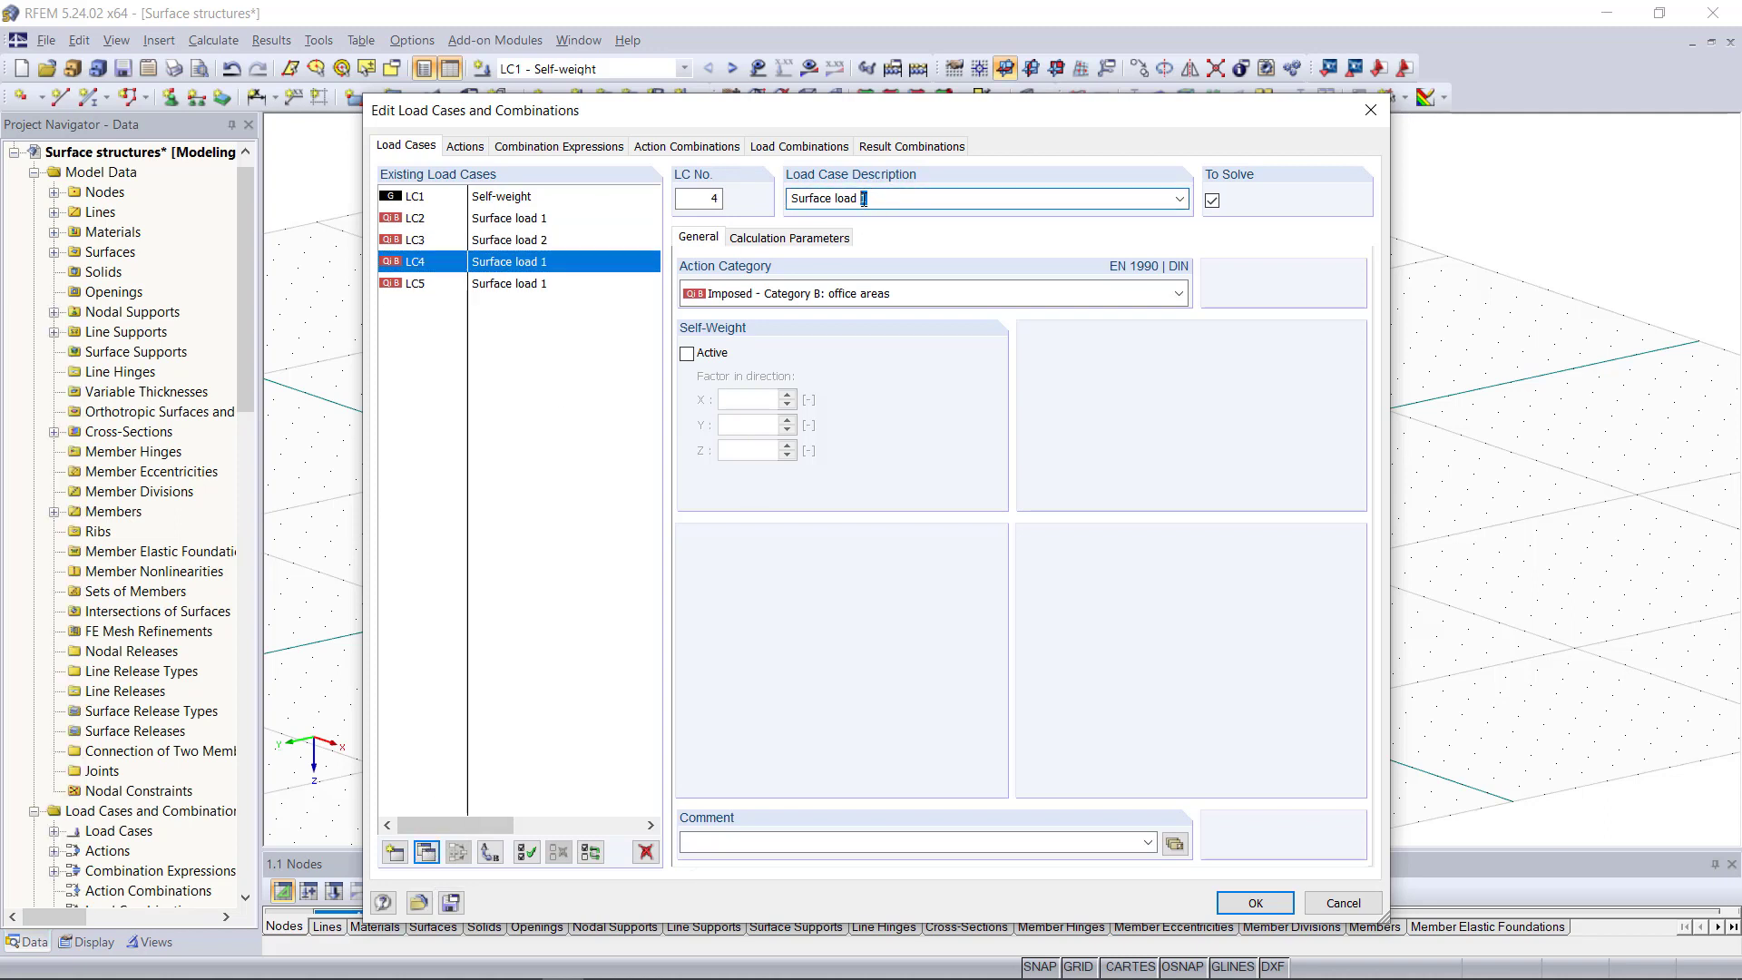
click(594, 283)
click(863, 197)
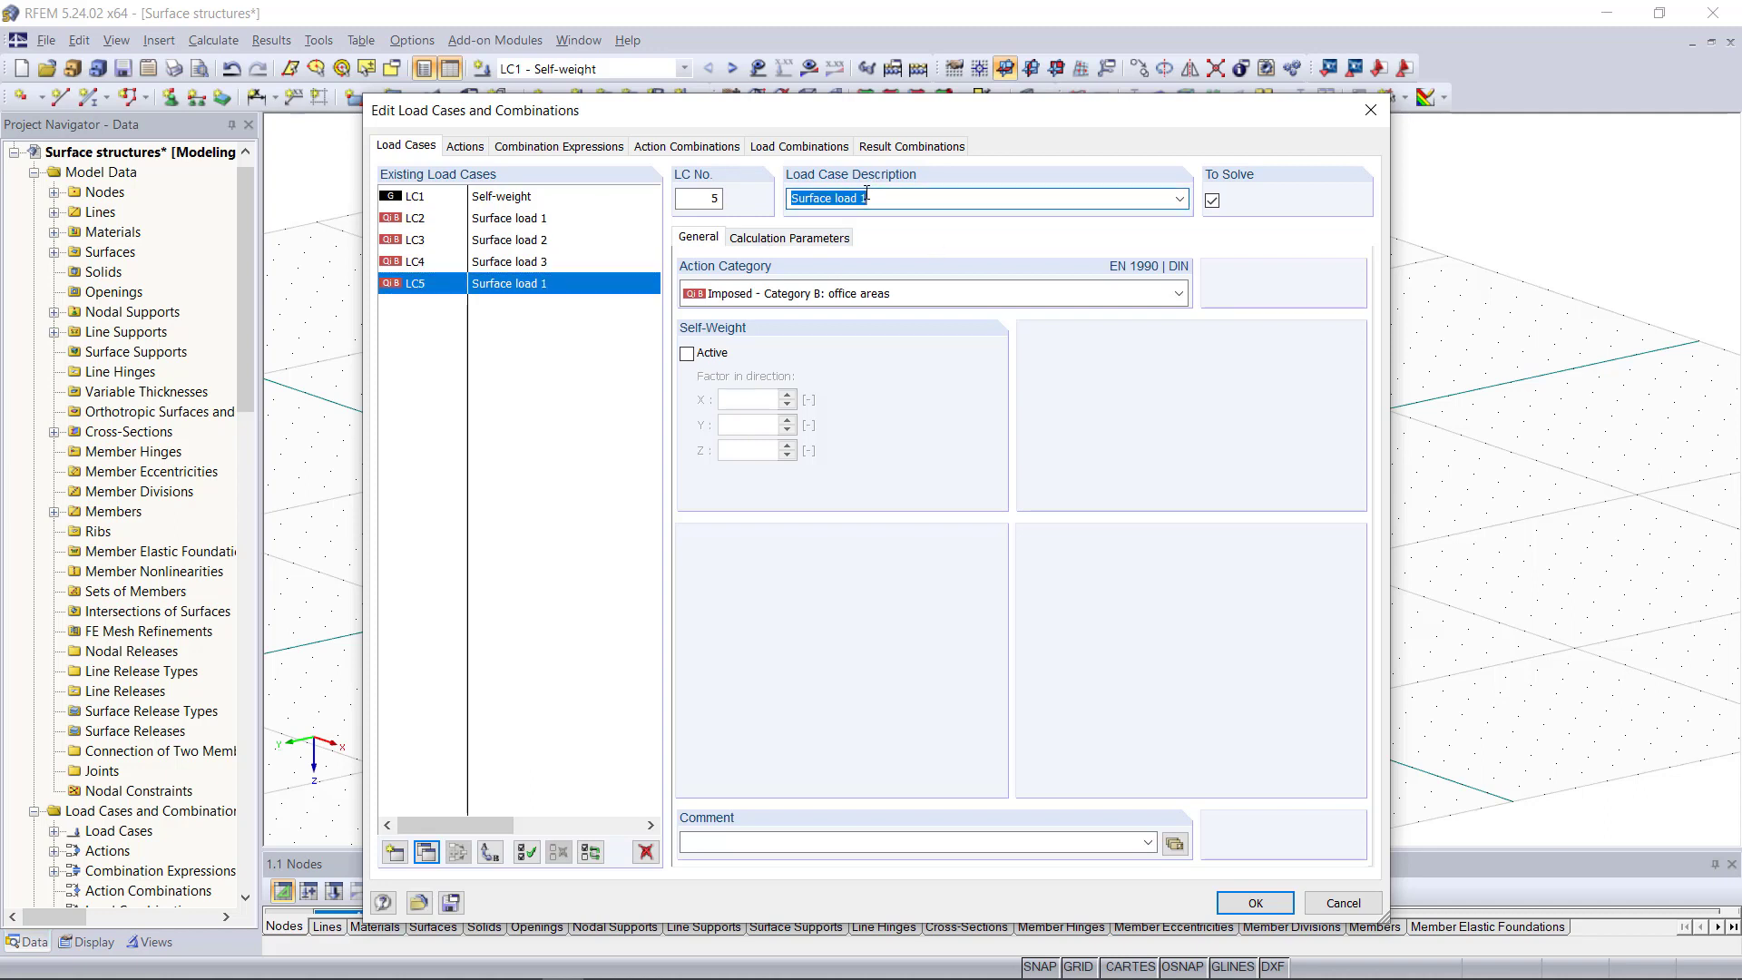
click(867, 196)
click(1255, 902)
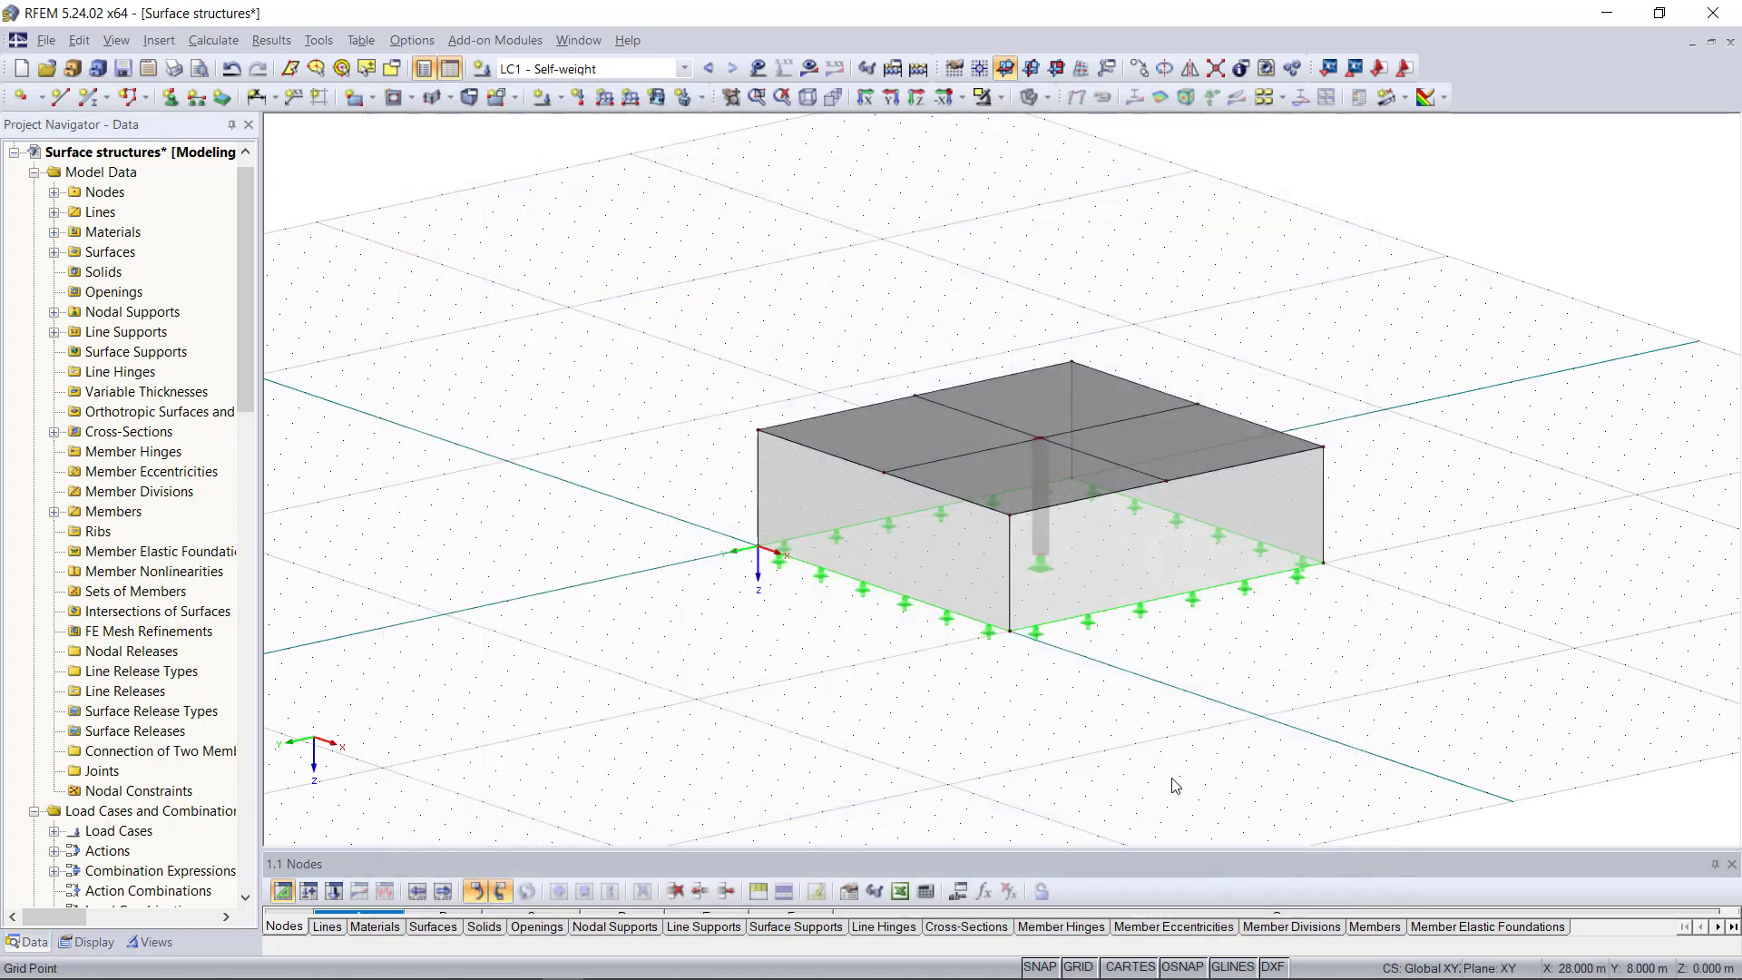
- With load case LC2 active, define a uniform surface force of 2.5 kN/m² in the global ZL direction
click(709, 69)
click(708, 69)
click(709, 69)
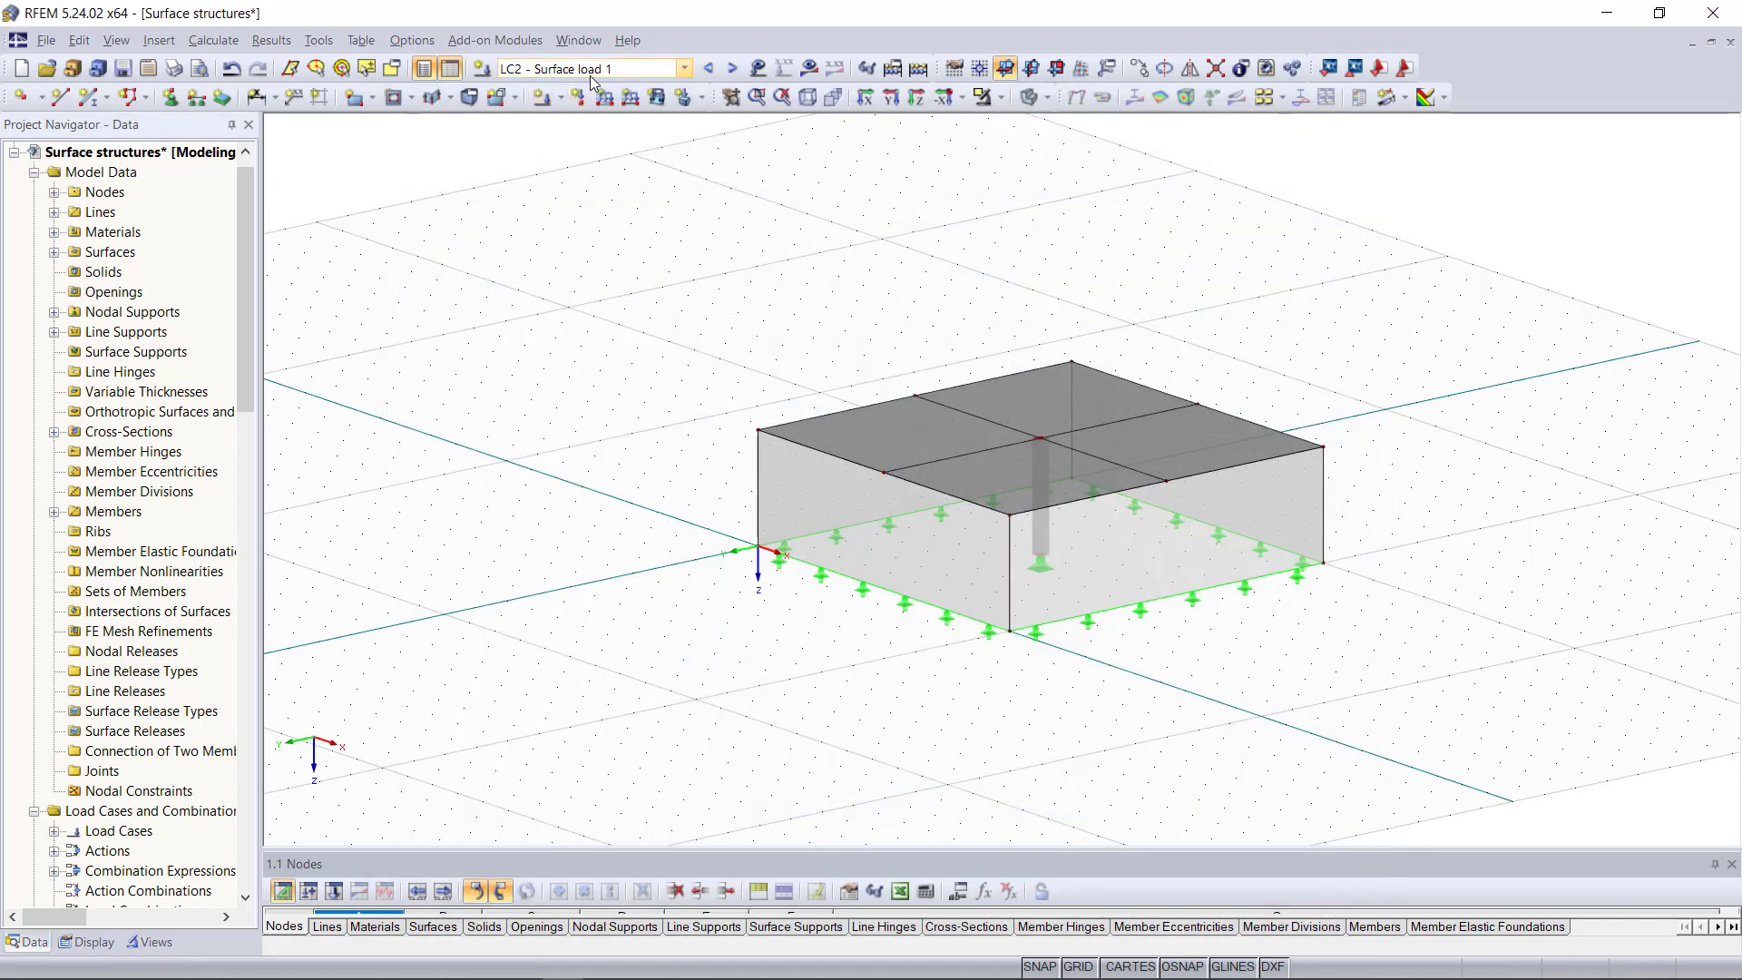
click(656, 98)
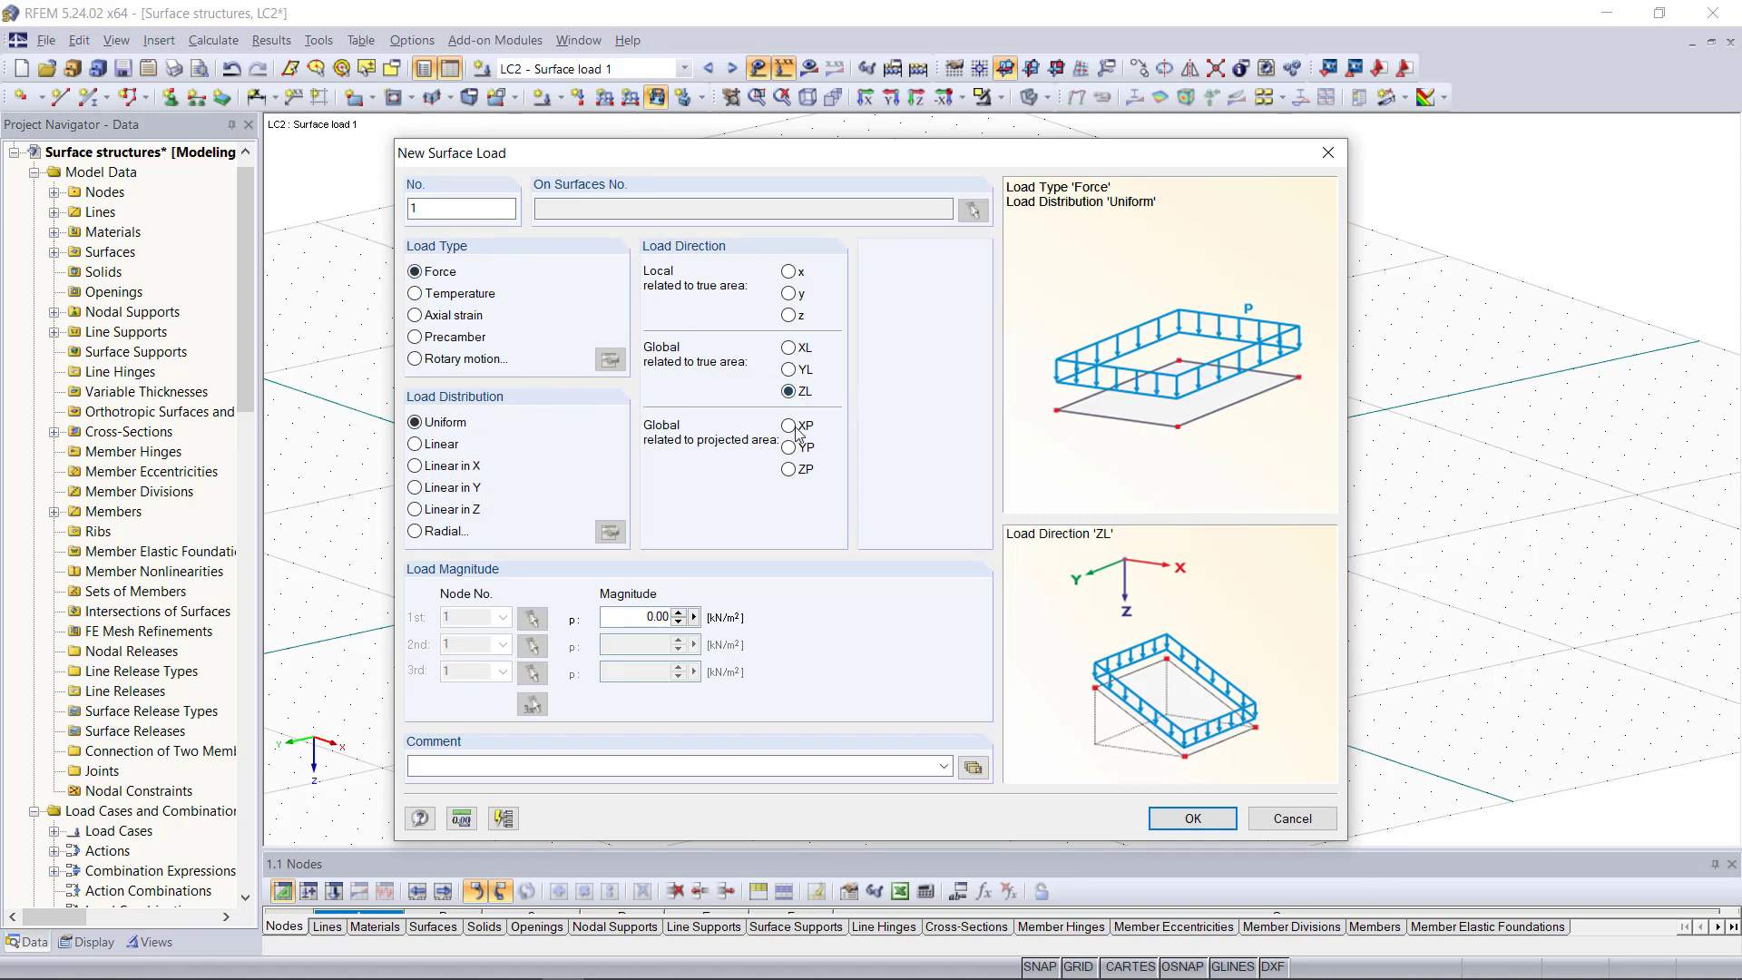
click(632, 623)
text(2.5)
click(1172, 812)
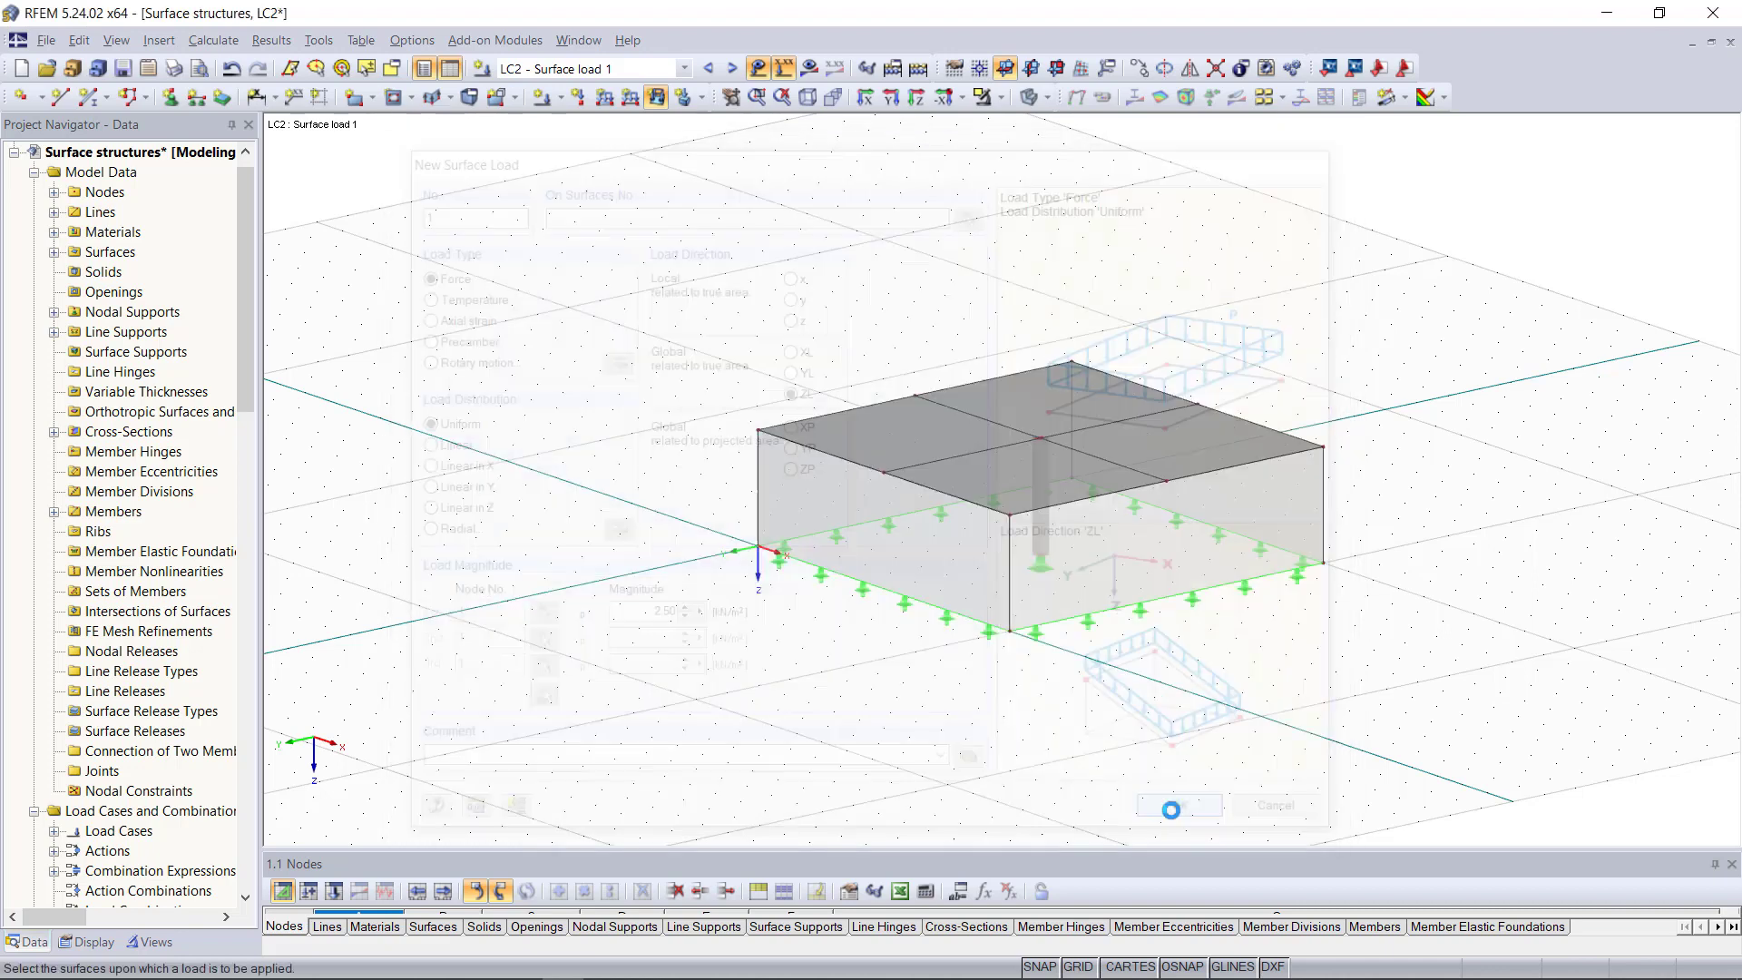
- Apply the surface load to a different slab quarter in each of the load cases LC2 to LC5
click(921, 437)
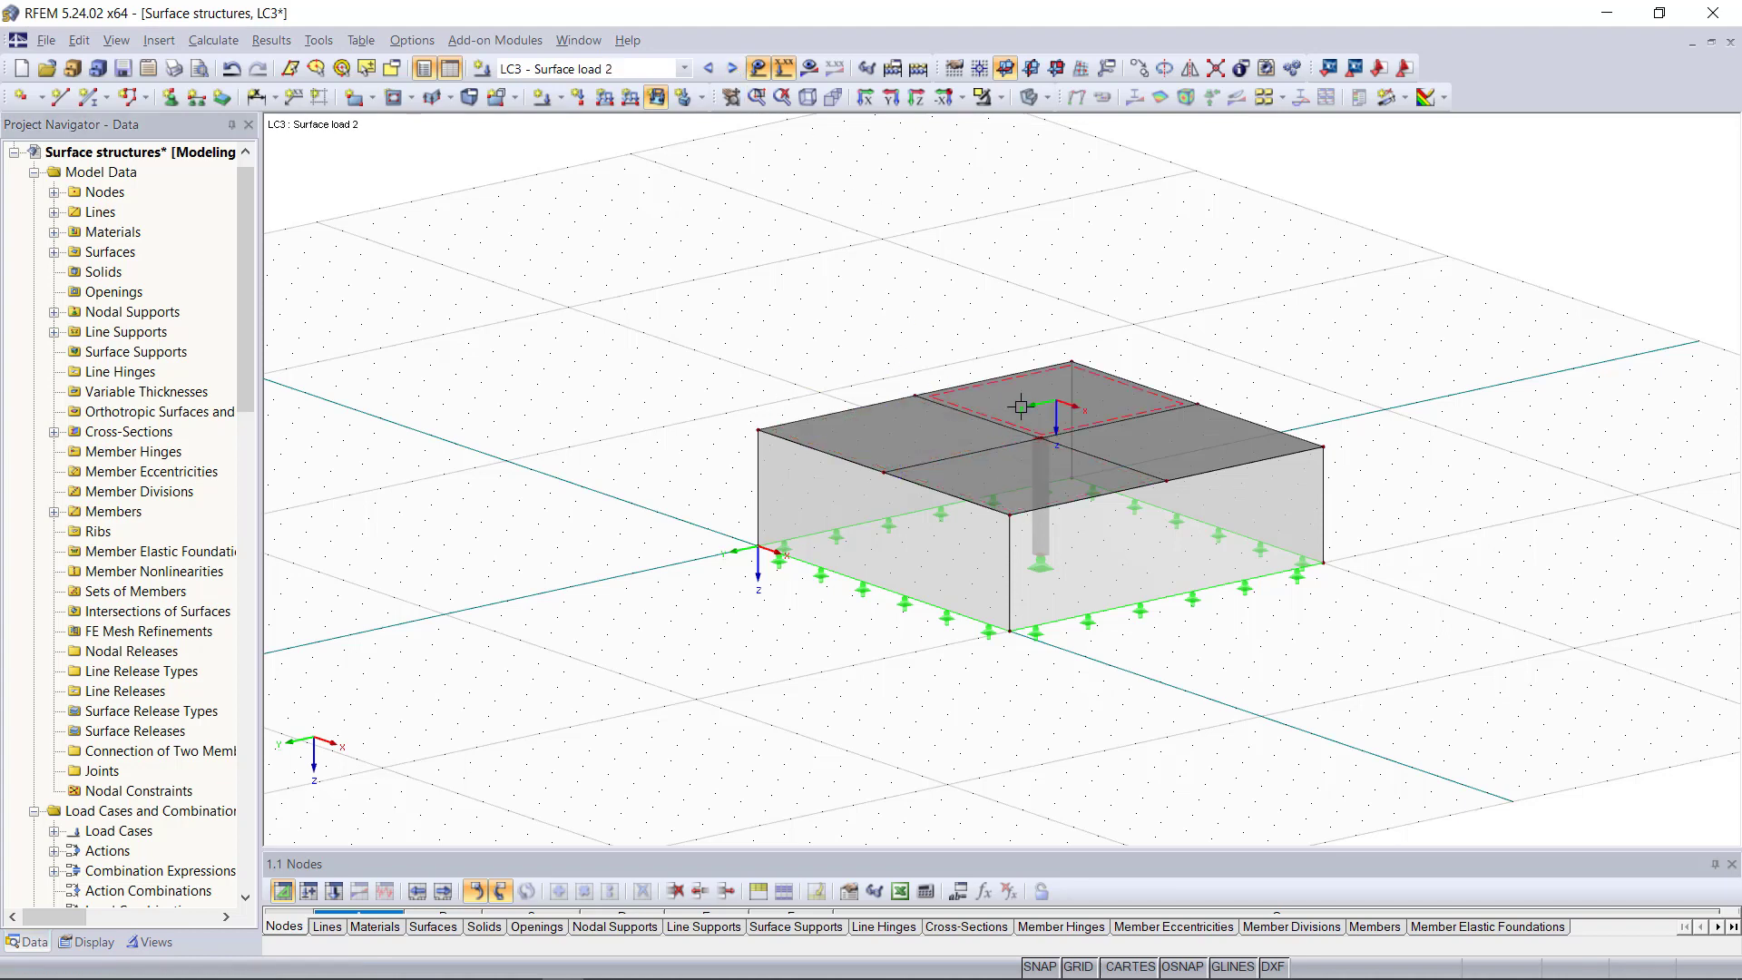
click(1020, 406)
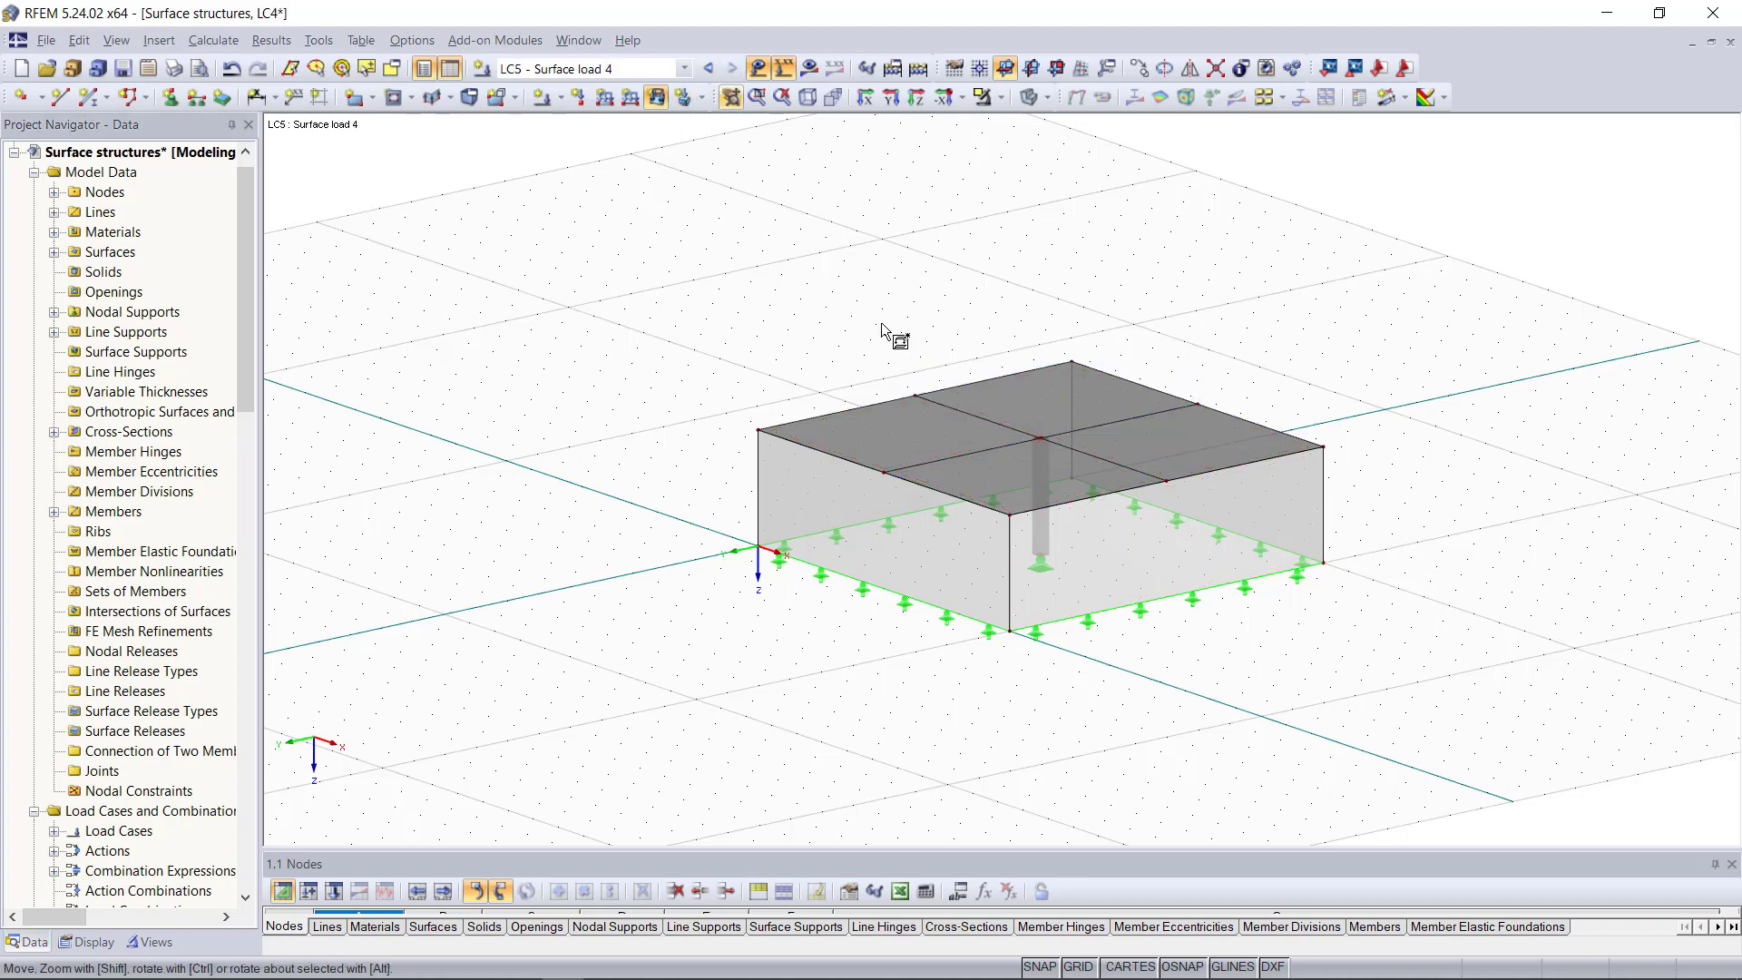
click(1025, 458)
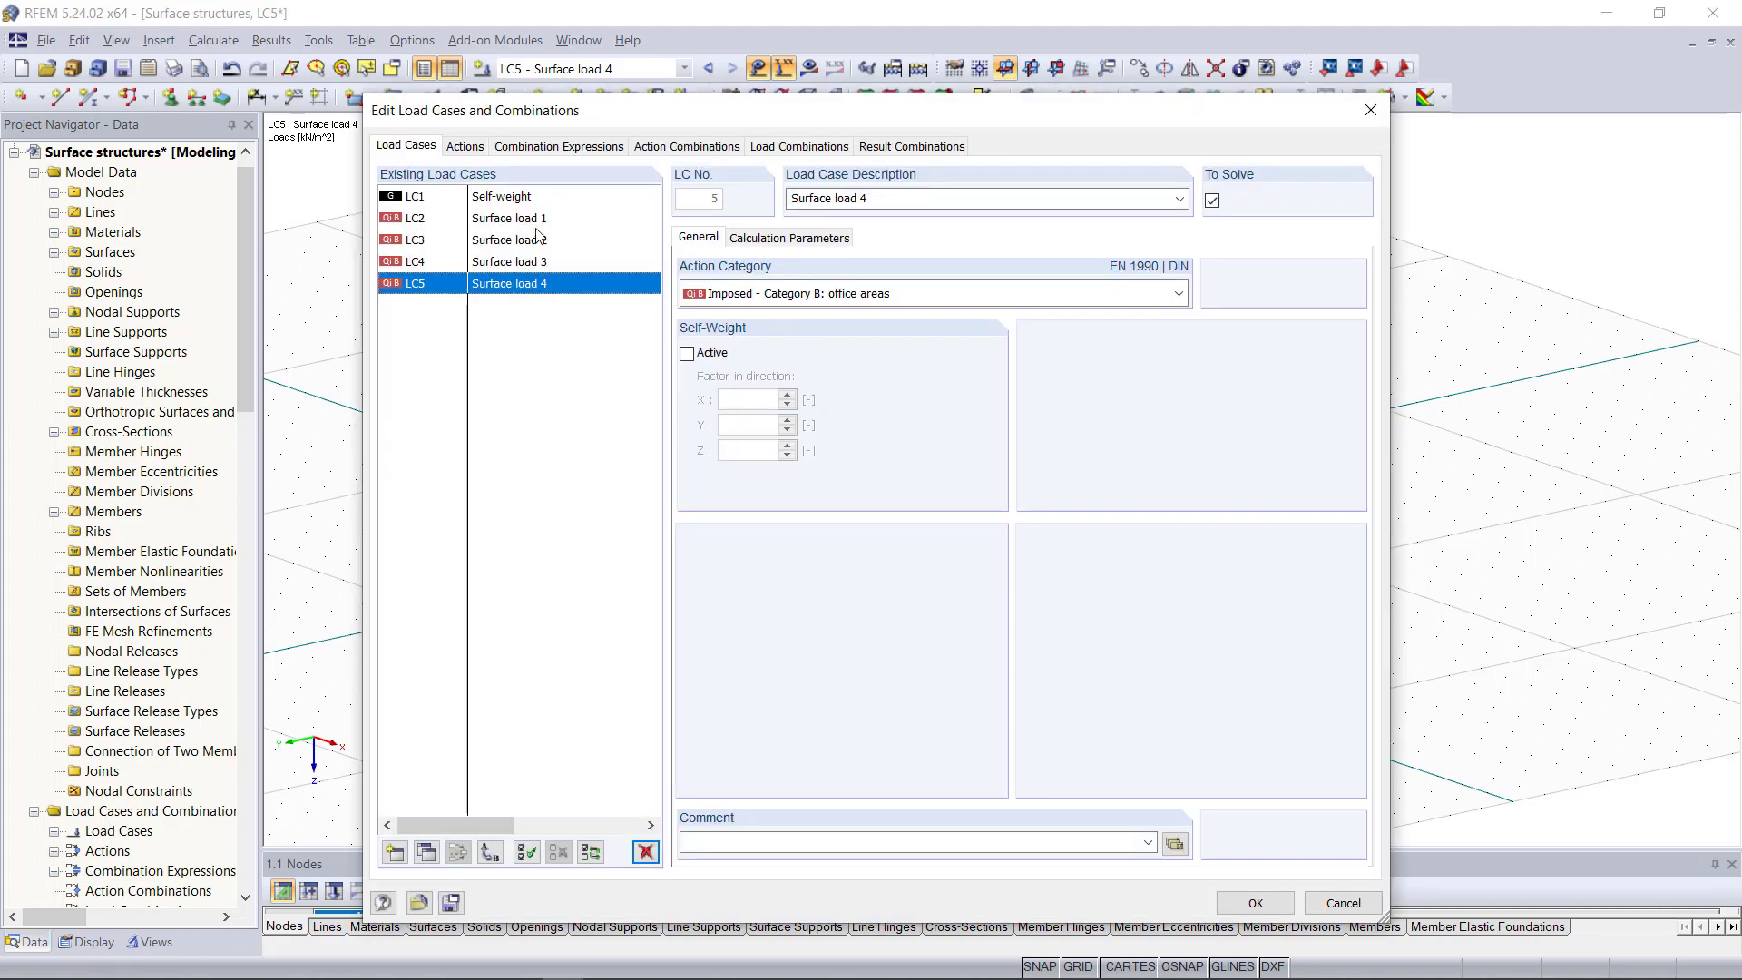
- Try the option of reducing the number of load cases for the ULS combination expression and switch it off again
click(539, 148)
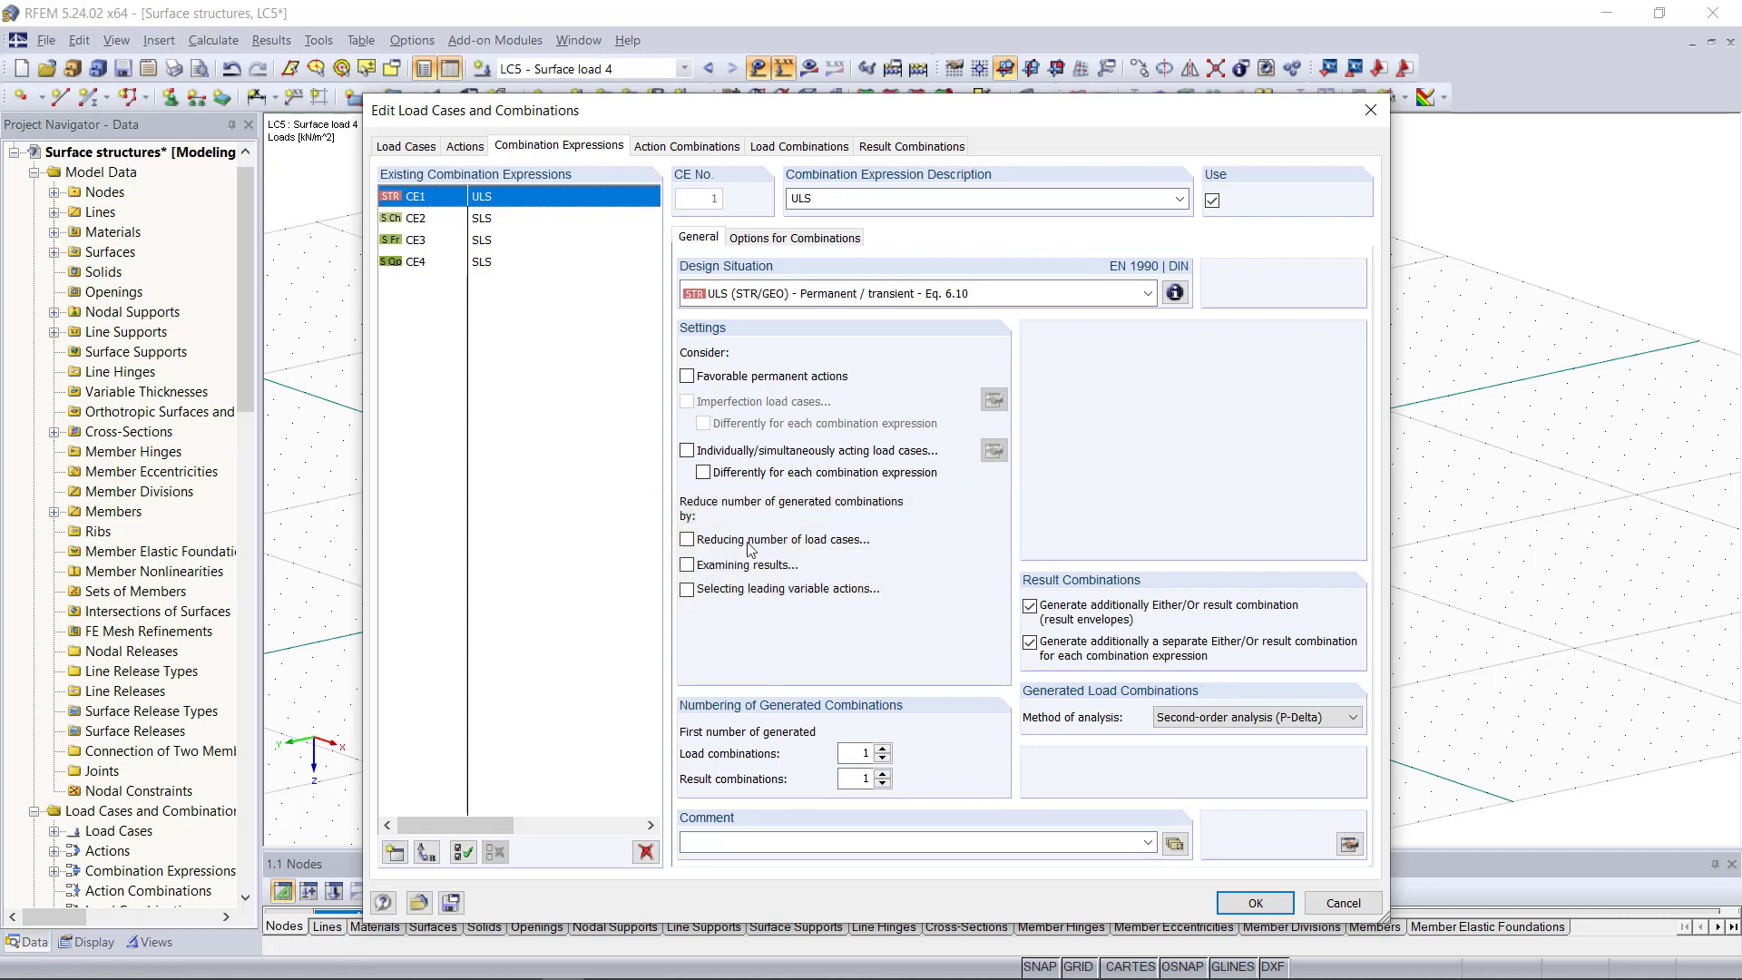
click(688, 541)
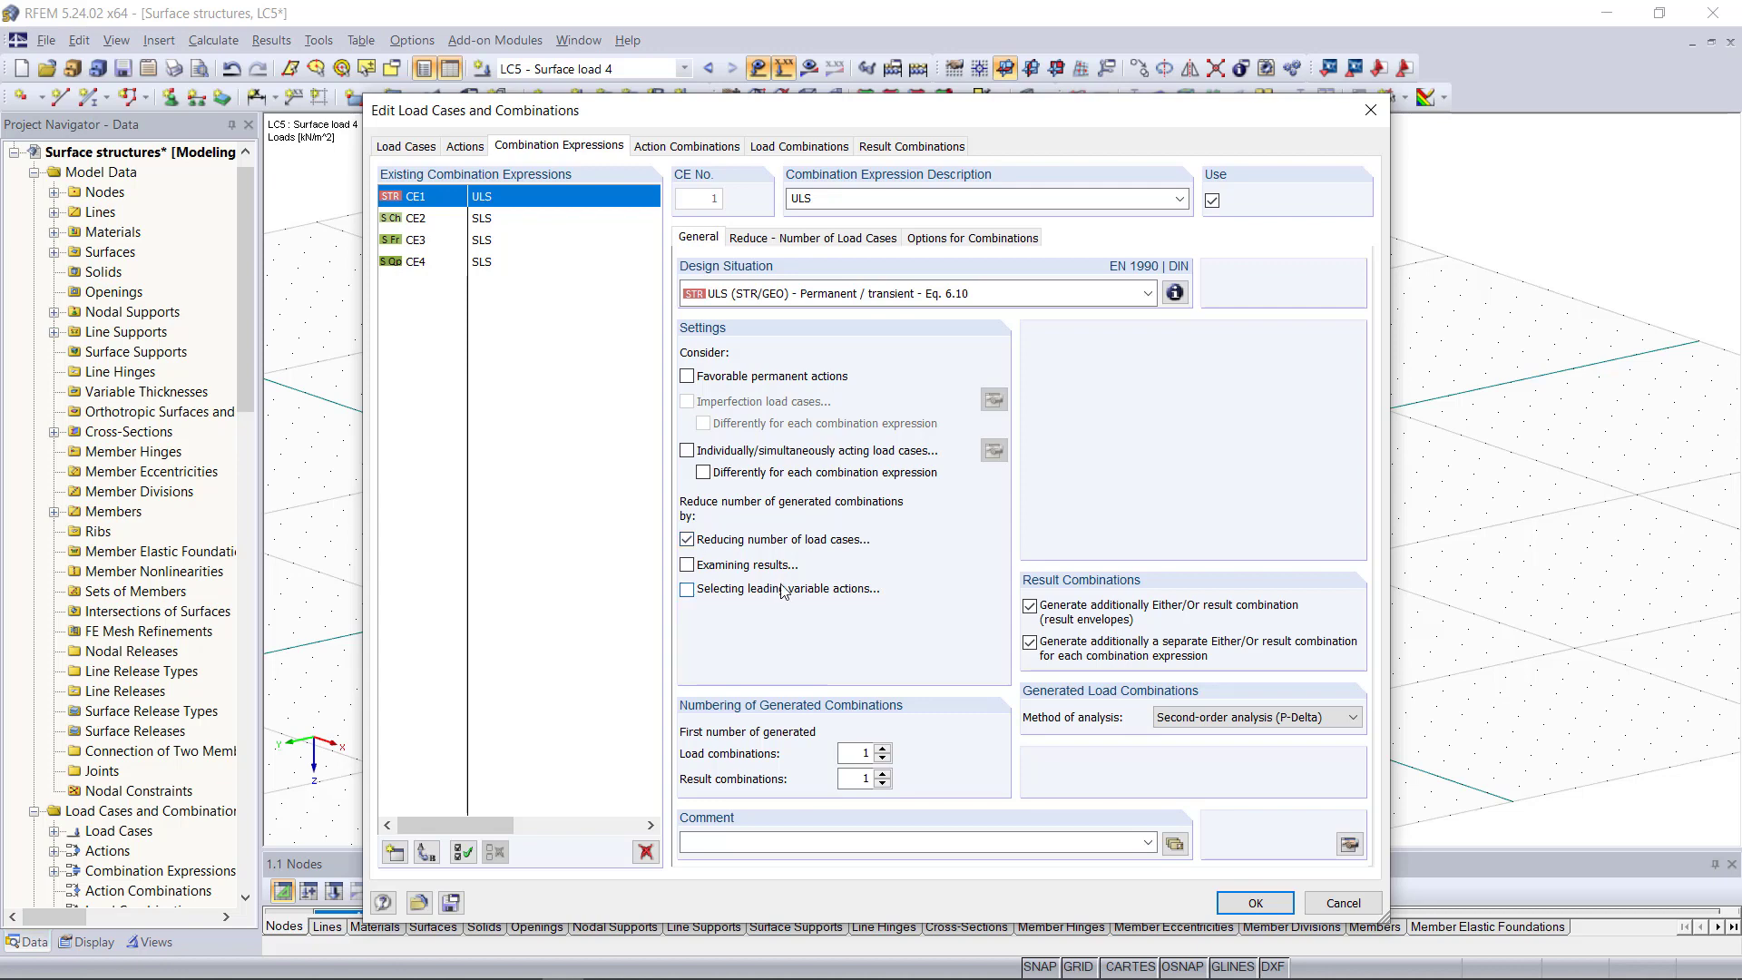
click(687, 538)
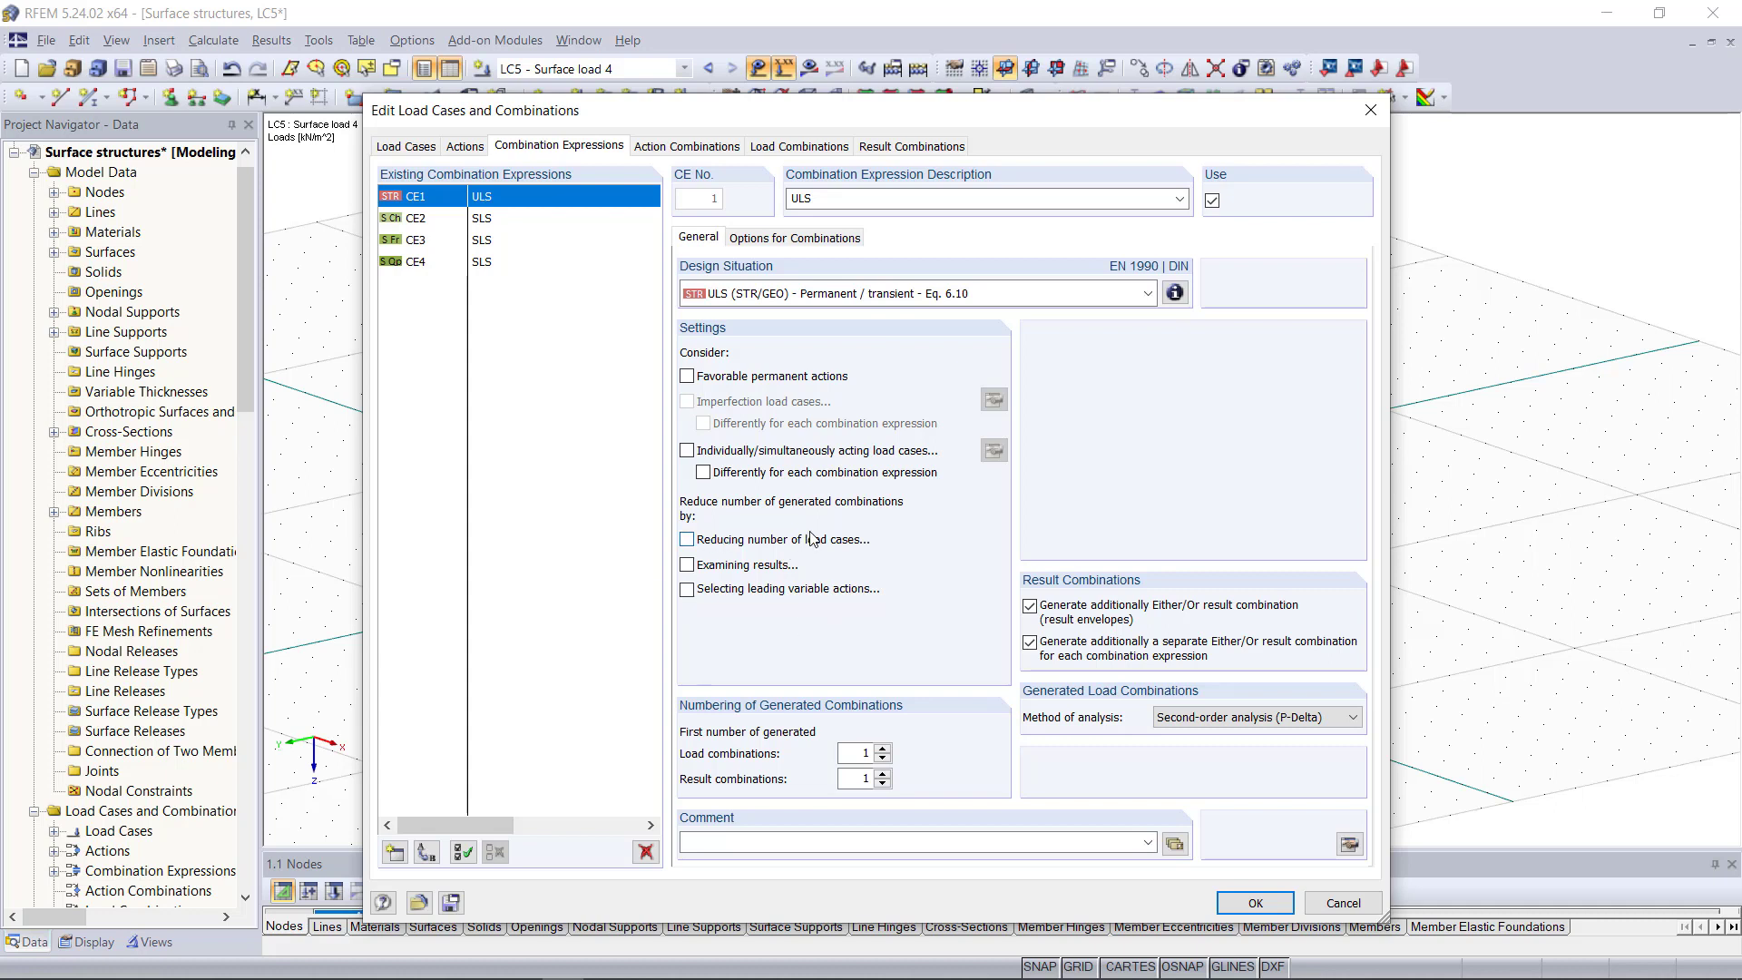
- Generate and review the action, load and result combinations, and accept them
click(687, 148)
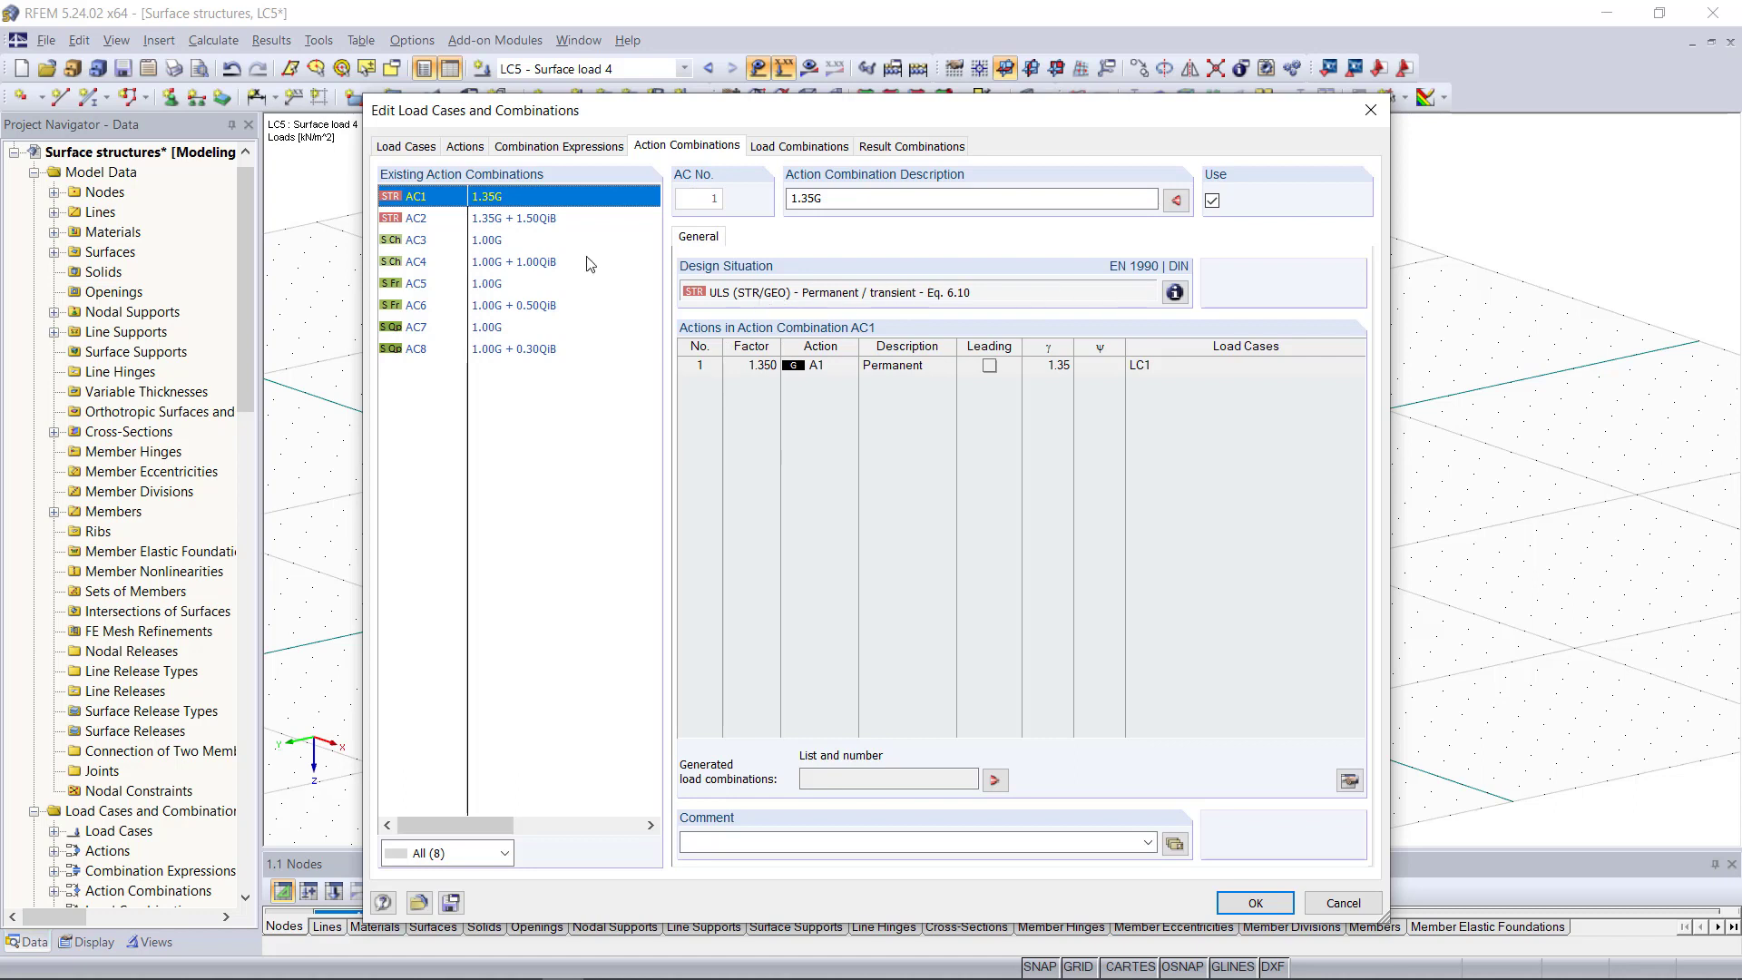
click(497, 243)
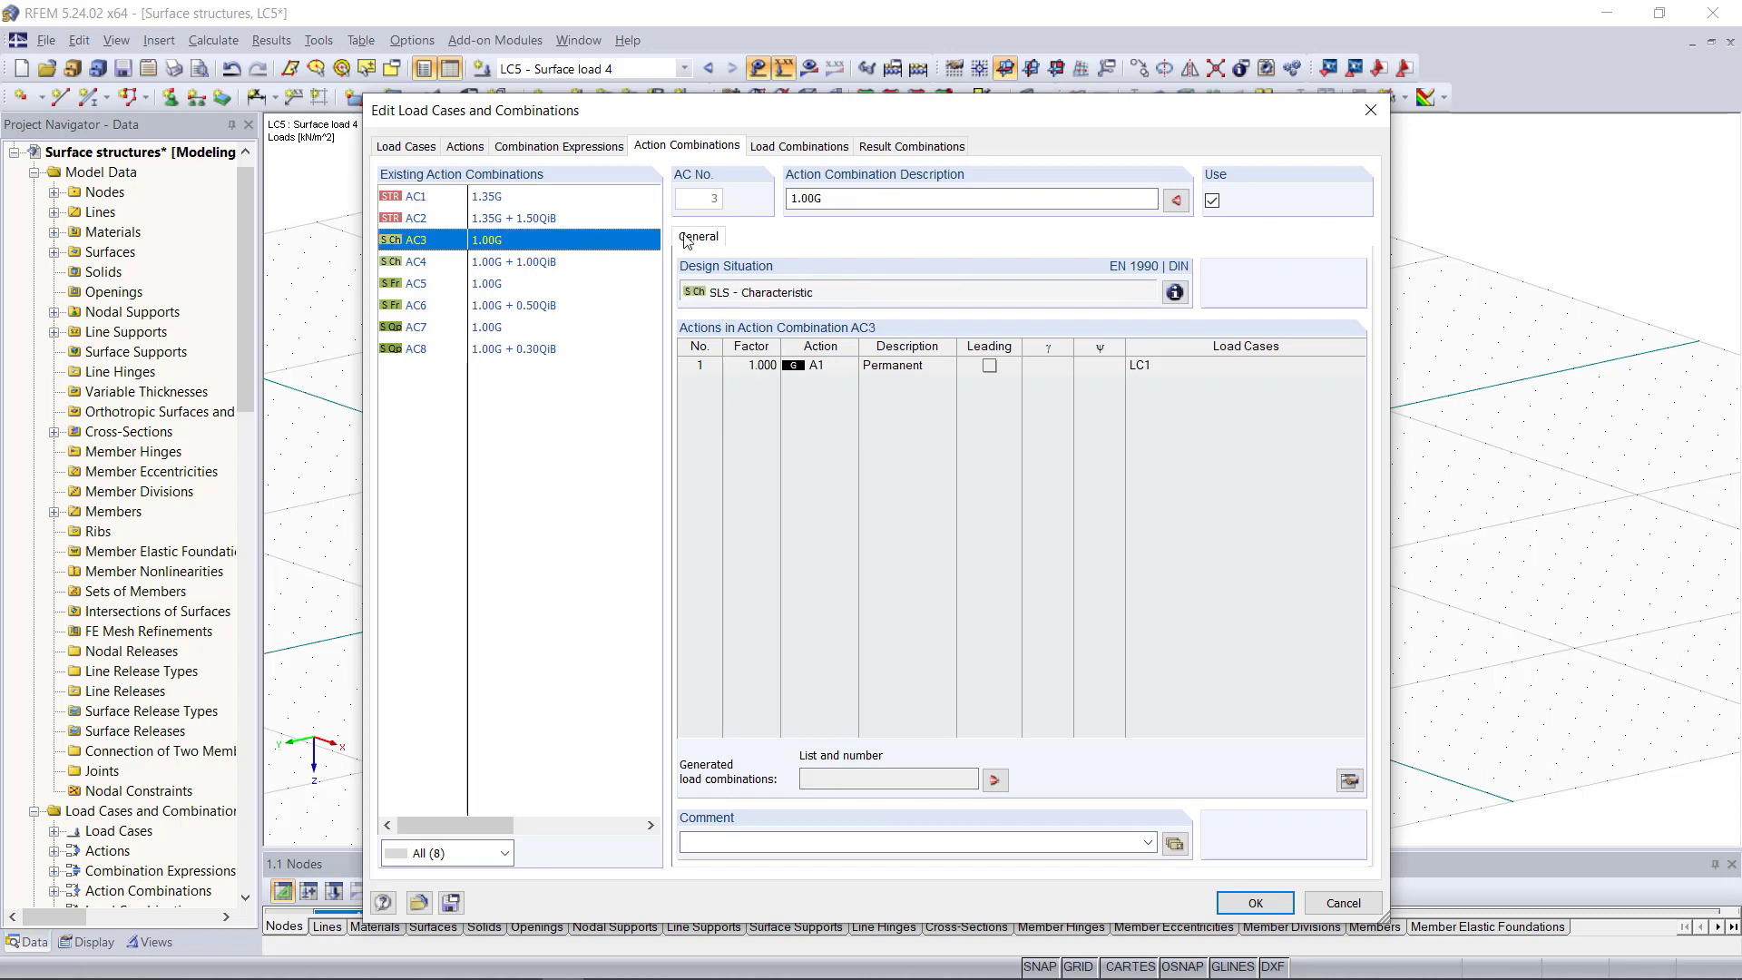
click(796, 147)
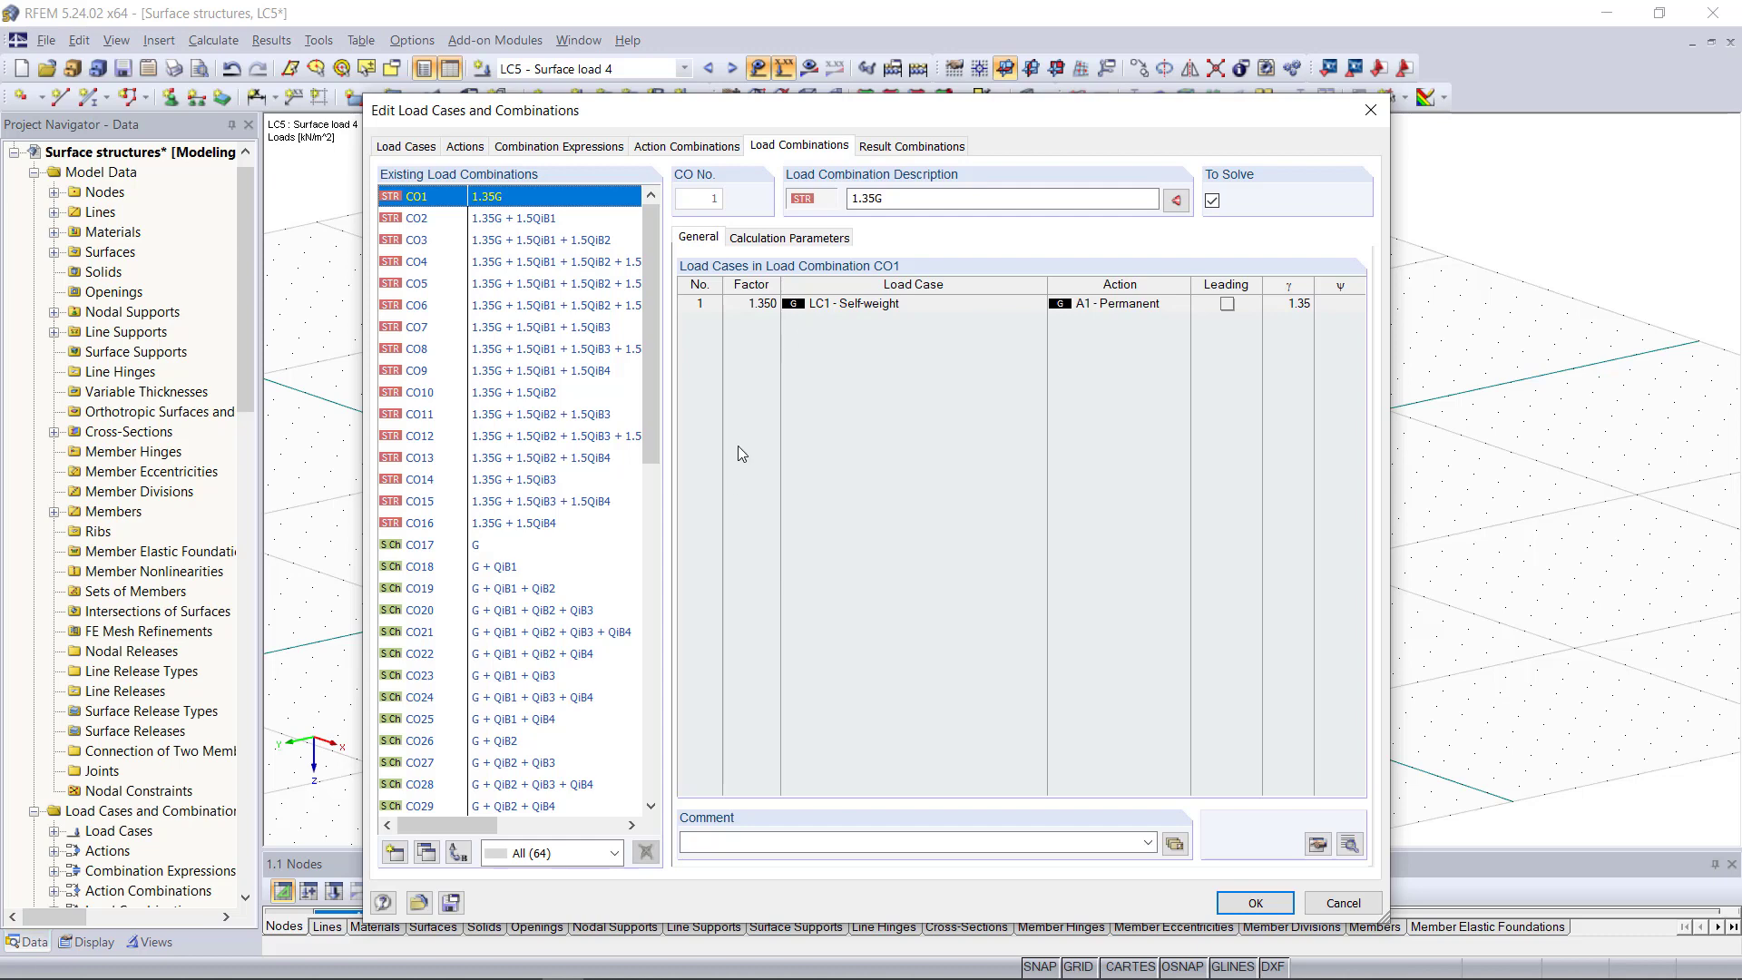
scroll(497, 696, down, 3)
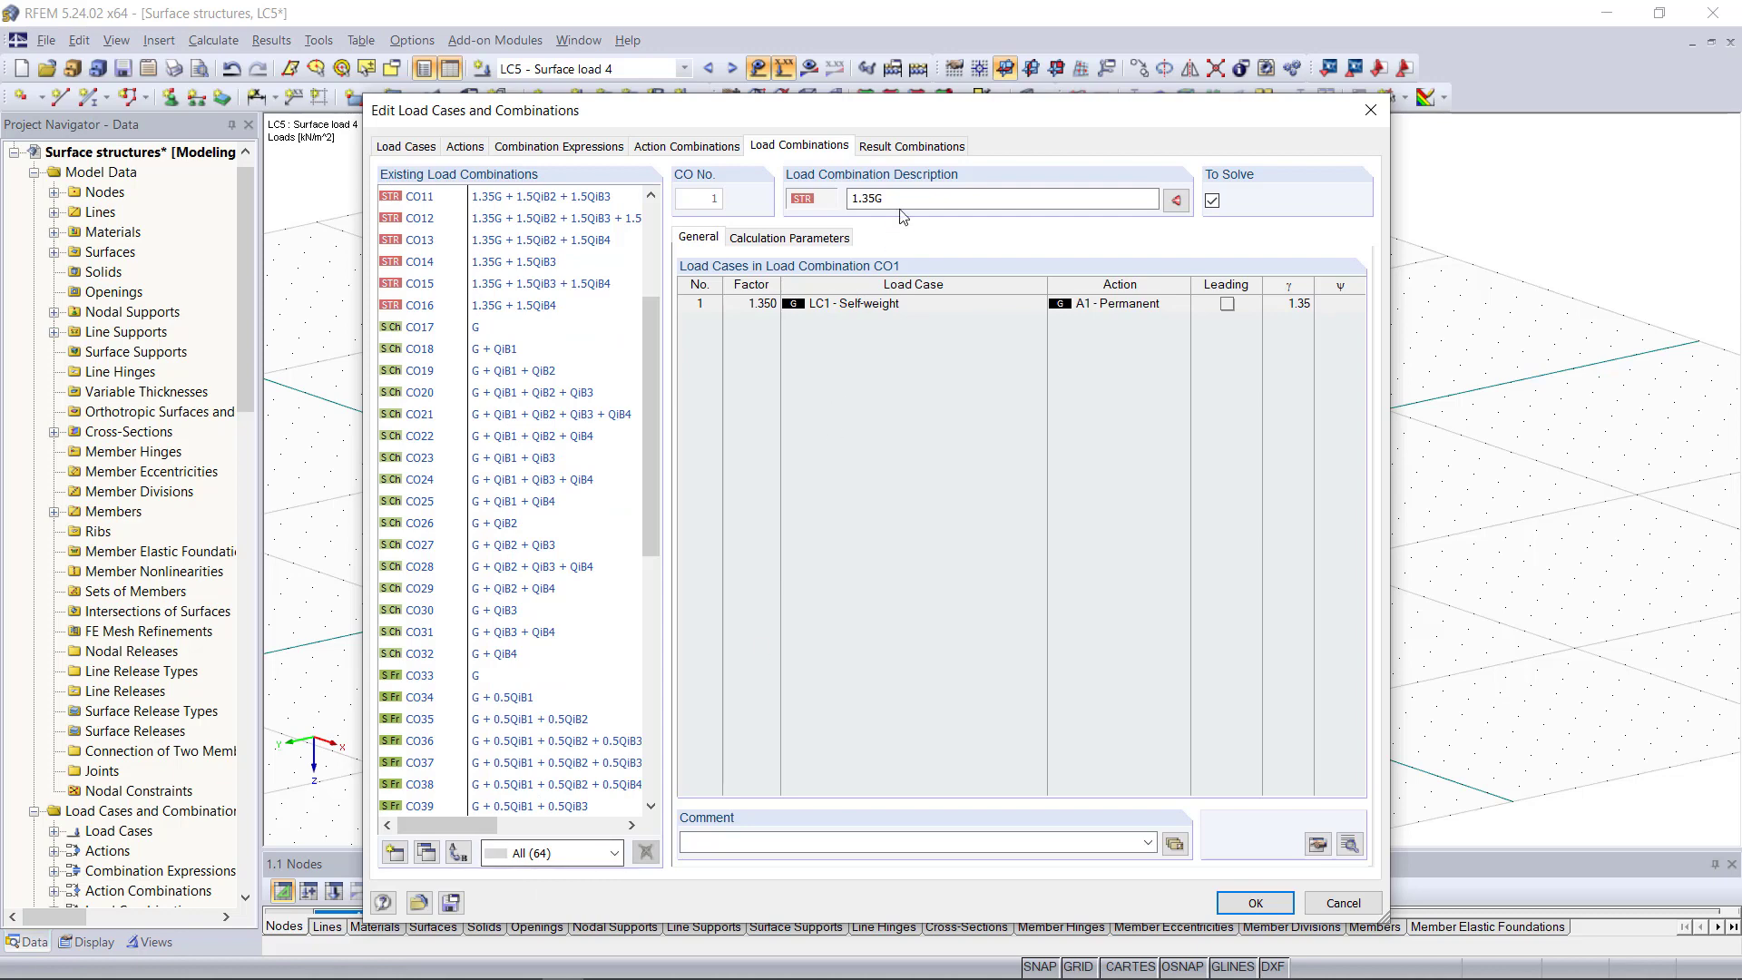
click(905, 147)
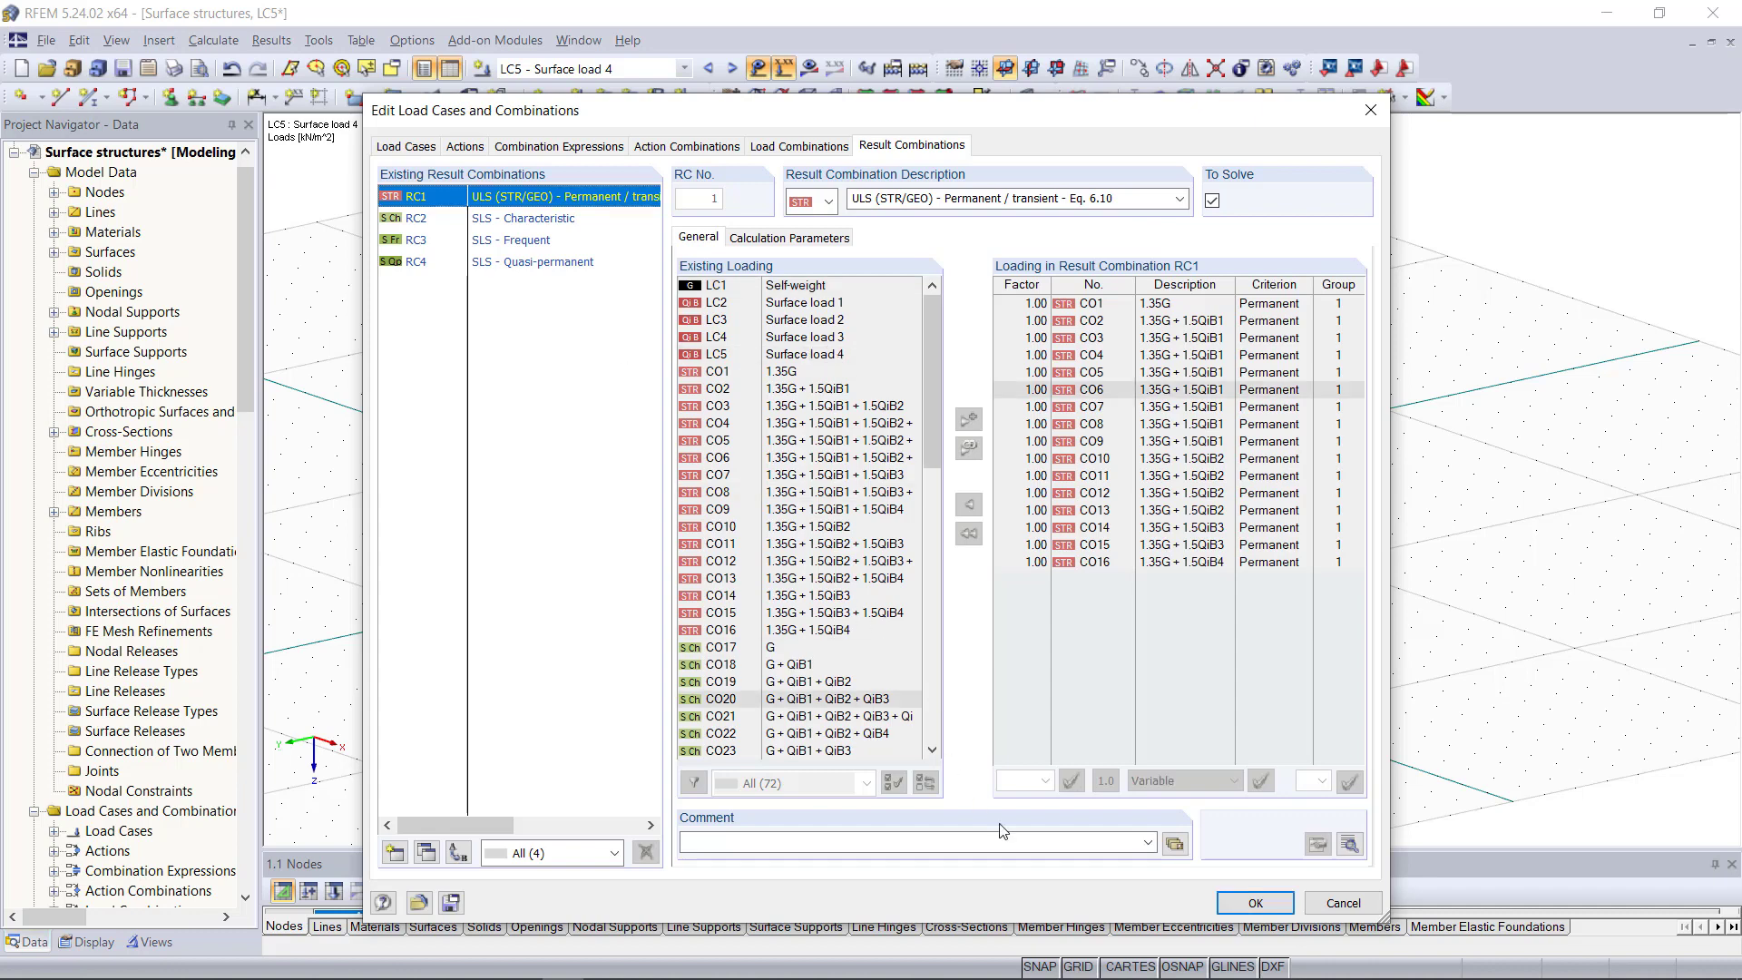
click(1257, 903)
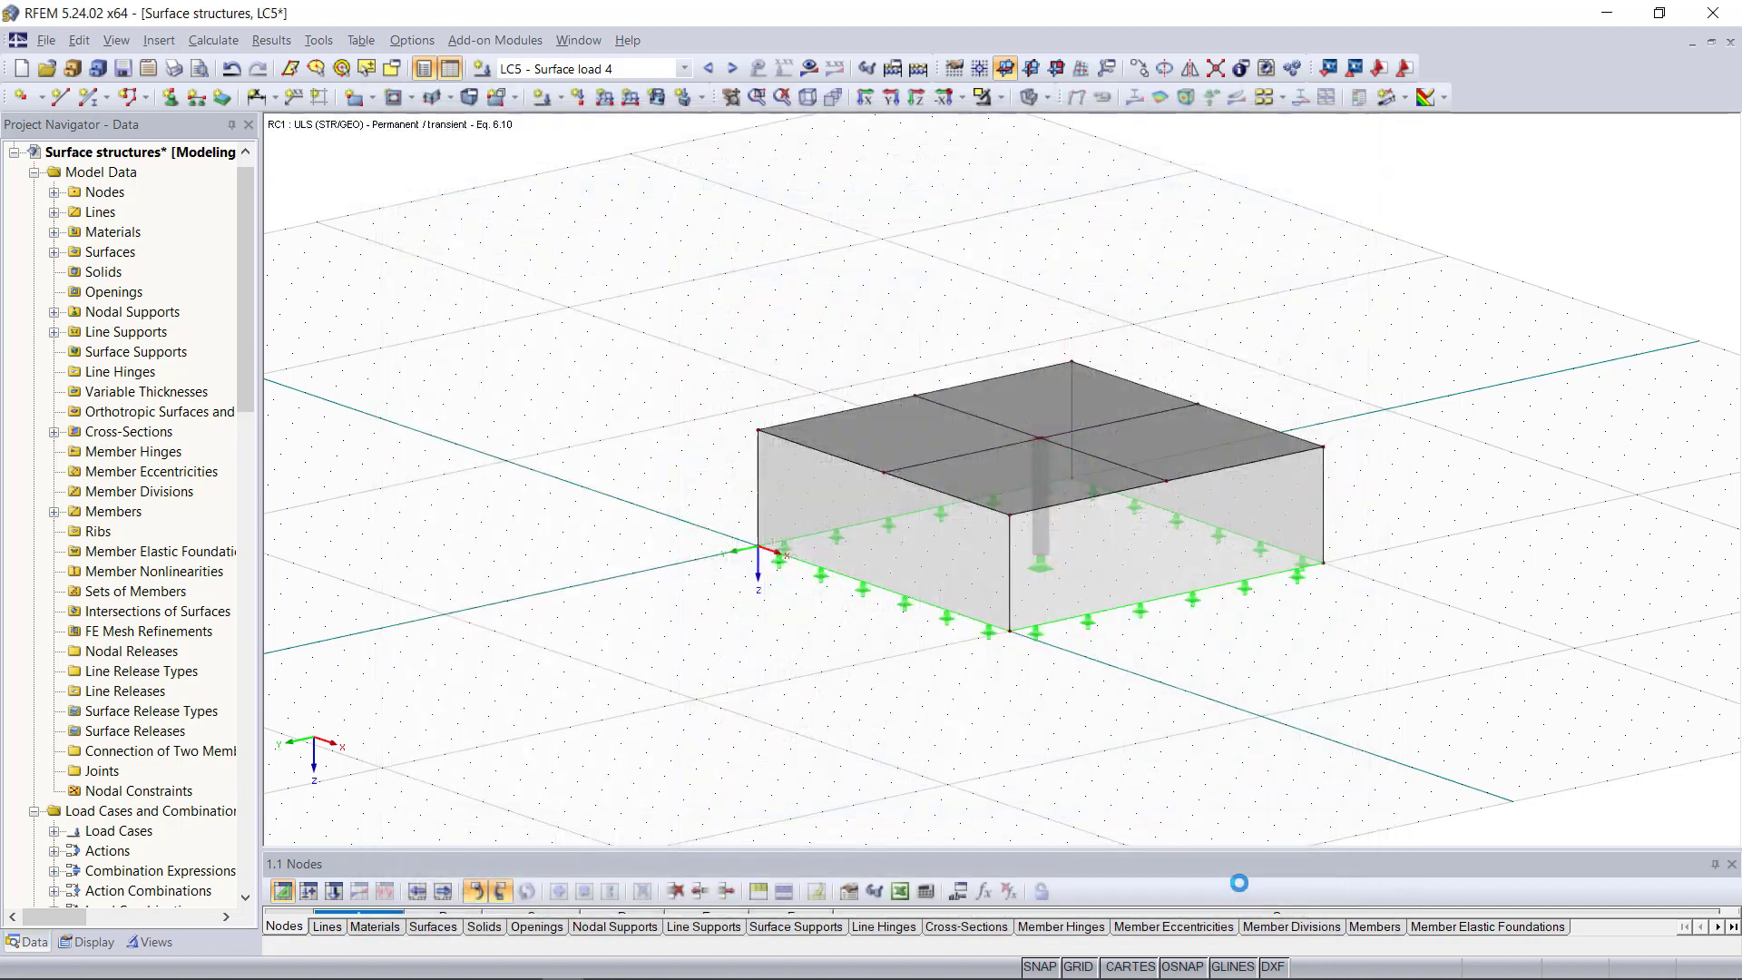
- Display load combination CO7 and go forward through the following combinations one by one to review their slab loads
click(685, 70)
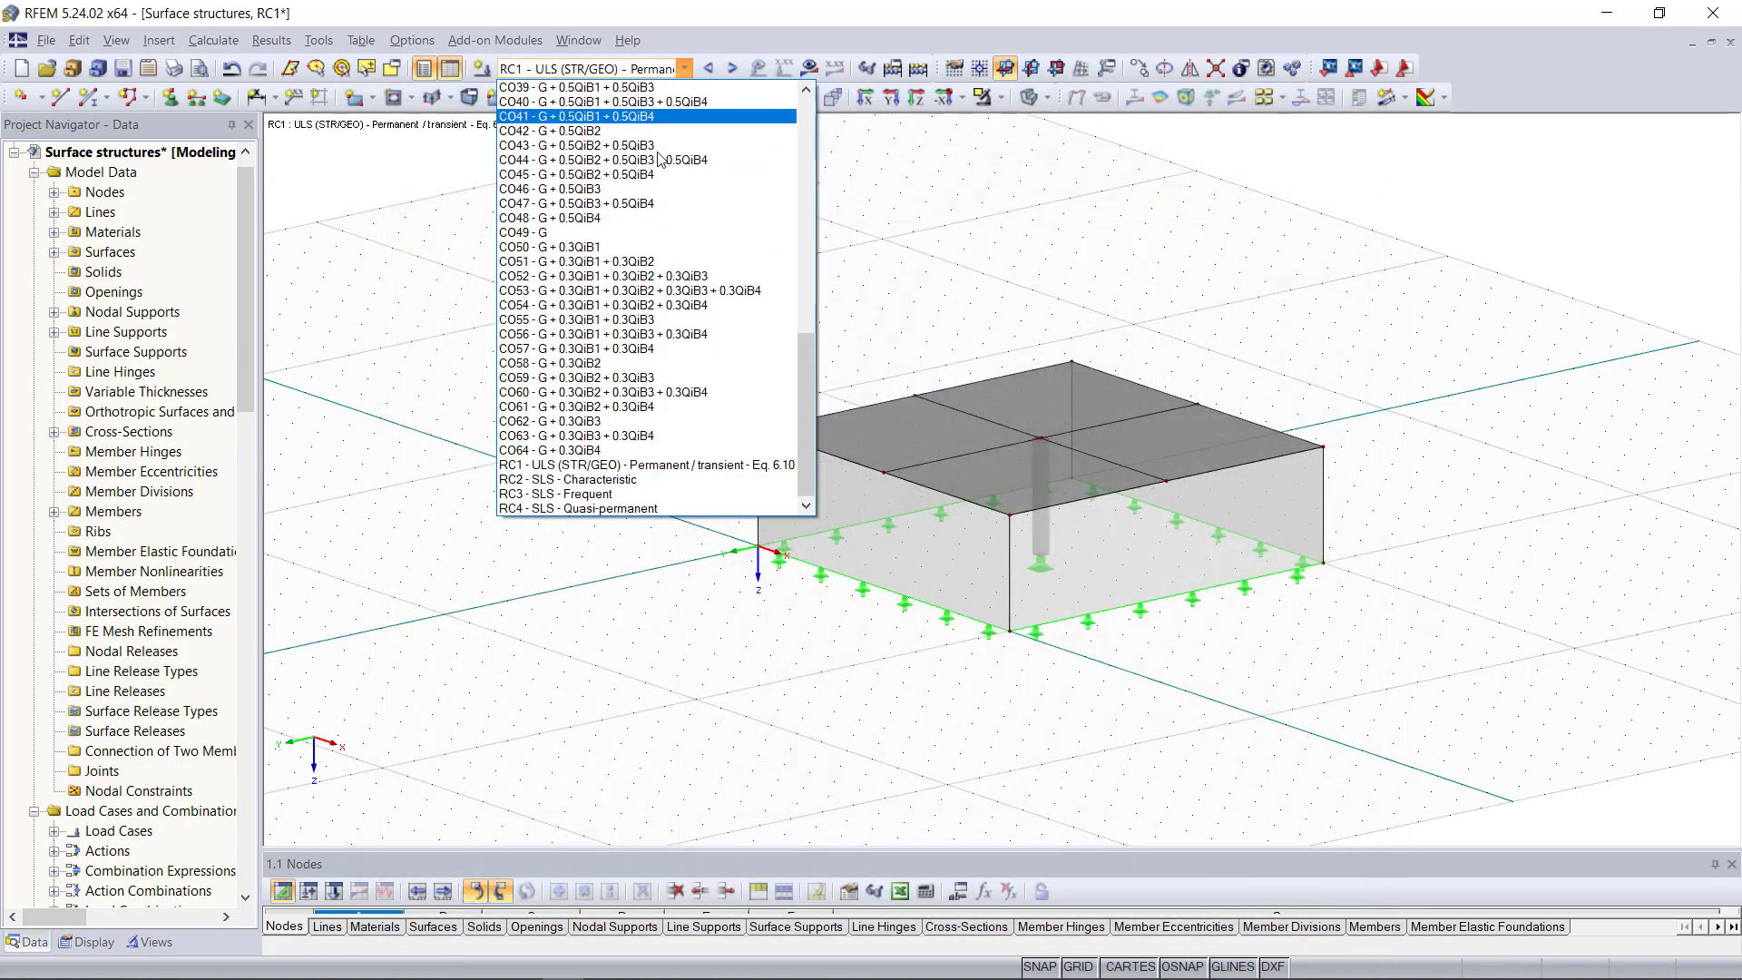
scroll(584, 145, up, 10)
scroll(584, 141, up, 1)
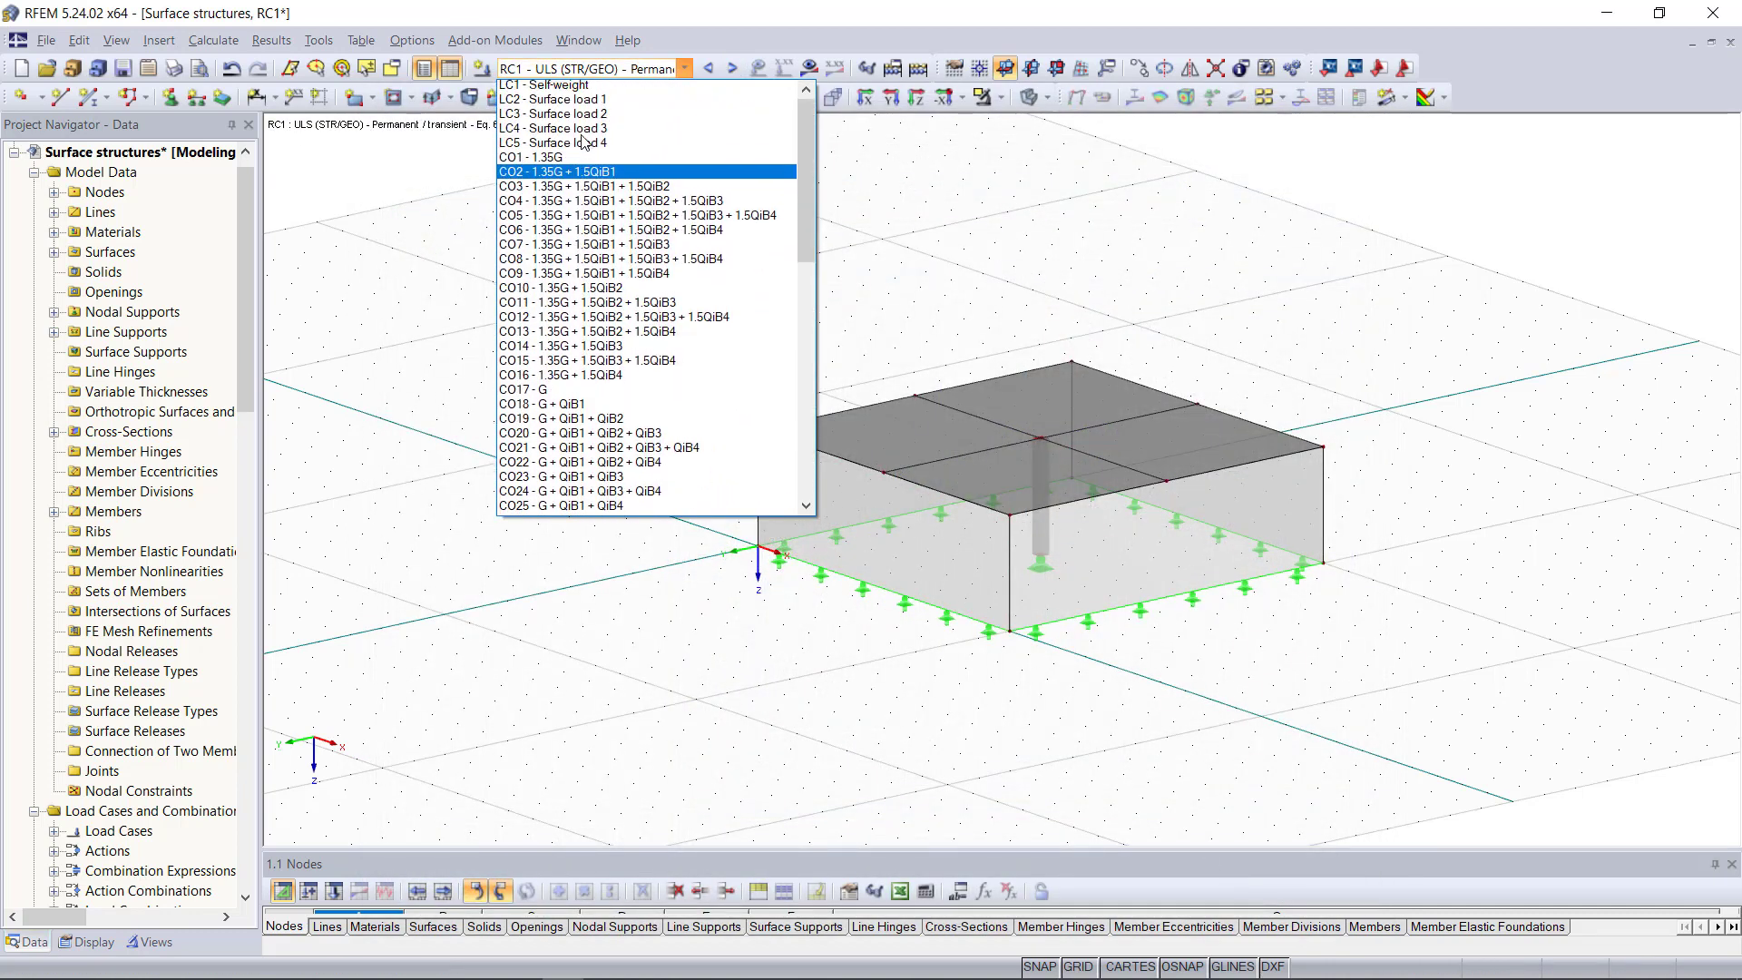
click(584, 251)
click(726, 68)
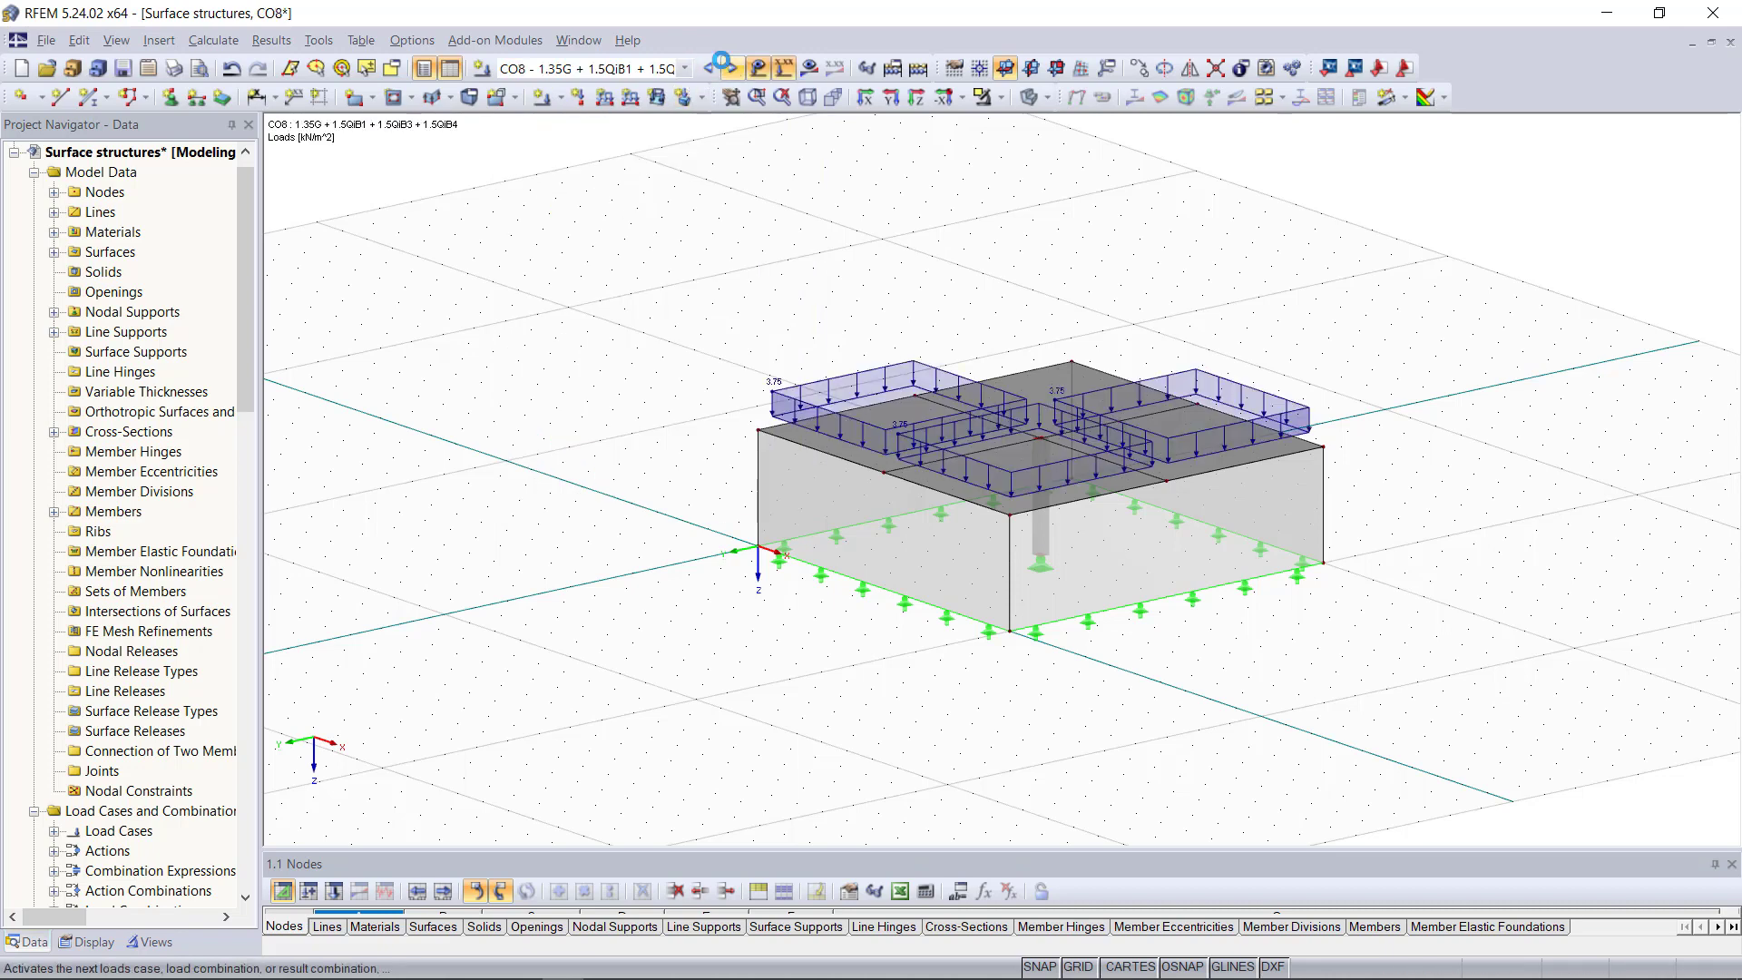
click(726, 68)
click(725, 68)
click(726, 68)
click(726, 68)
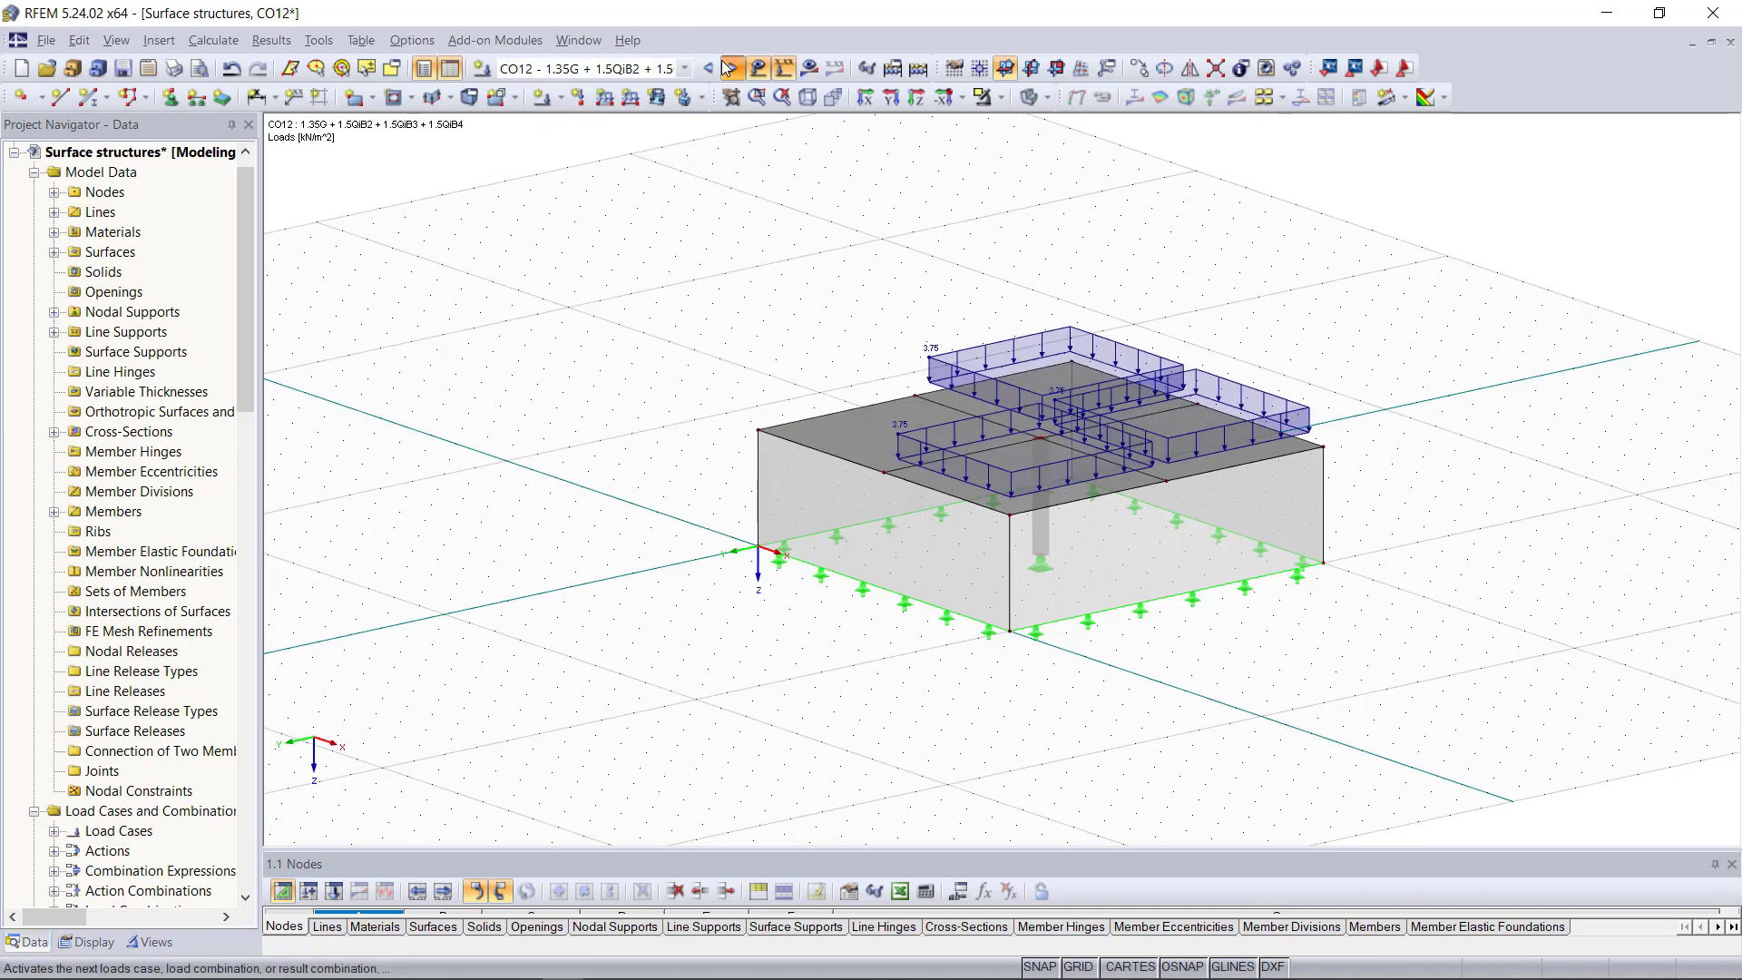
click(726, 68)
- Calculate the model and review the global deformations of load combinations CO64 back to CO60 one by one
click(919, 70)
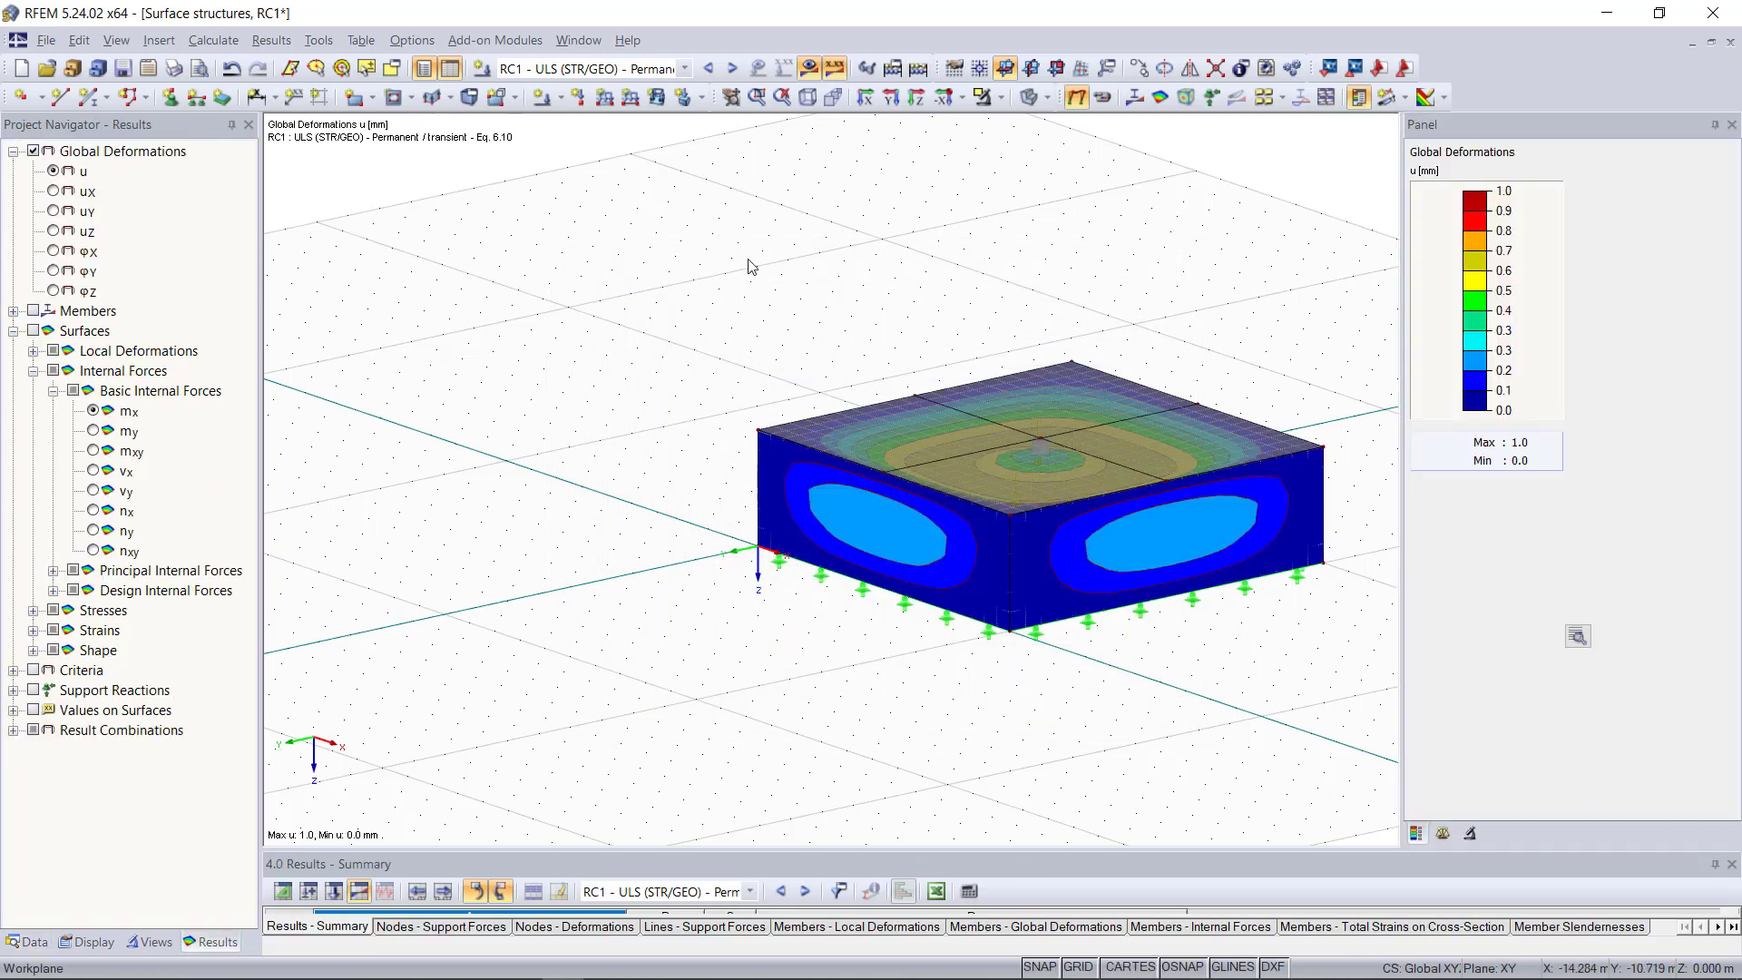
click(709, 68)
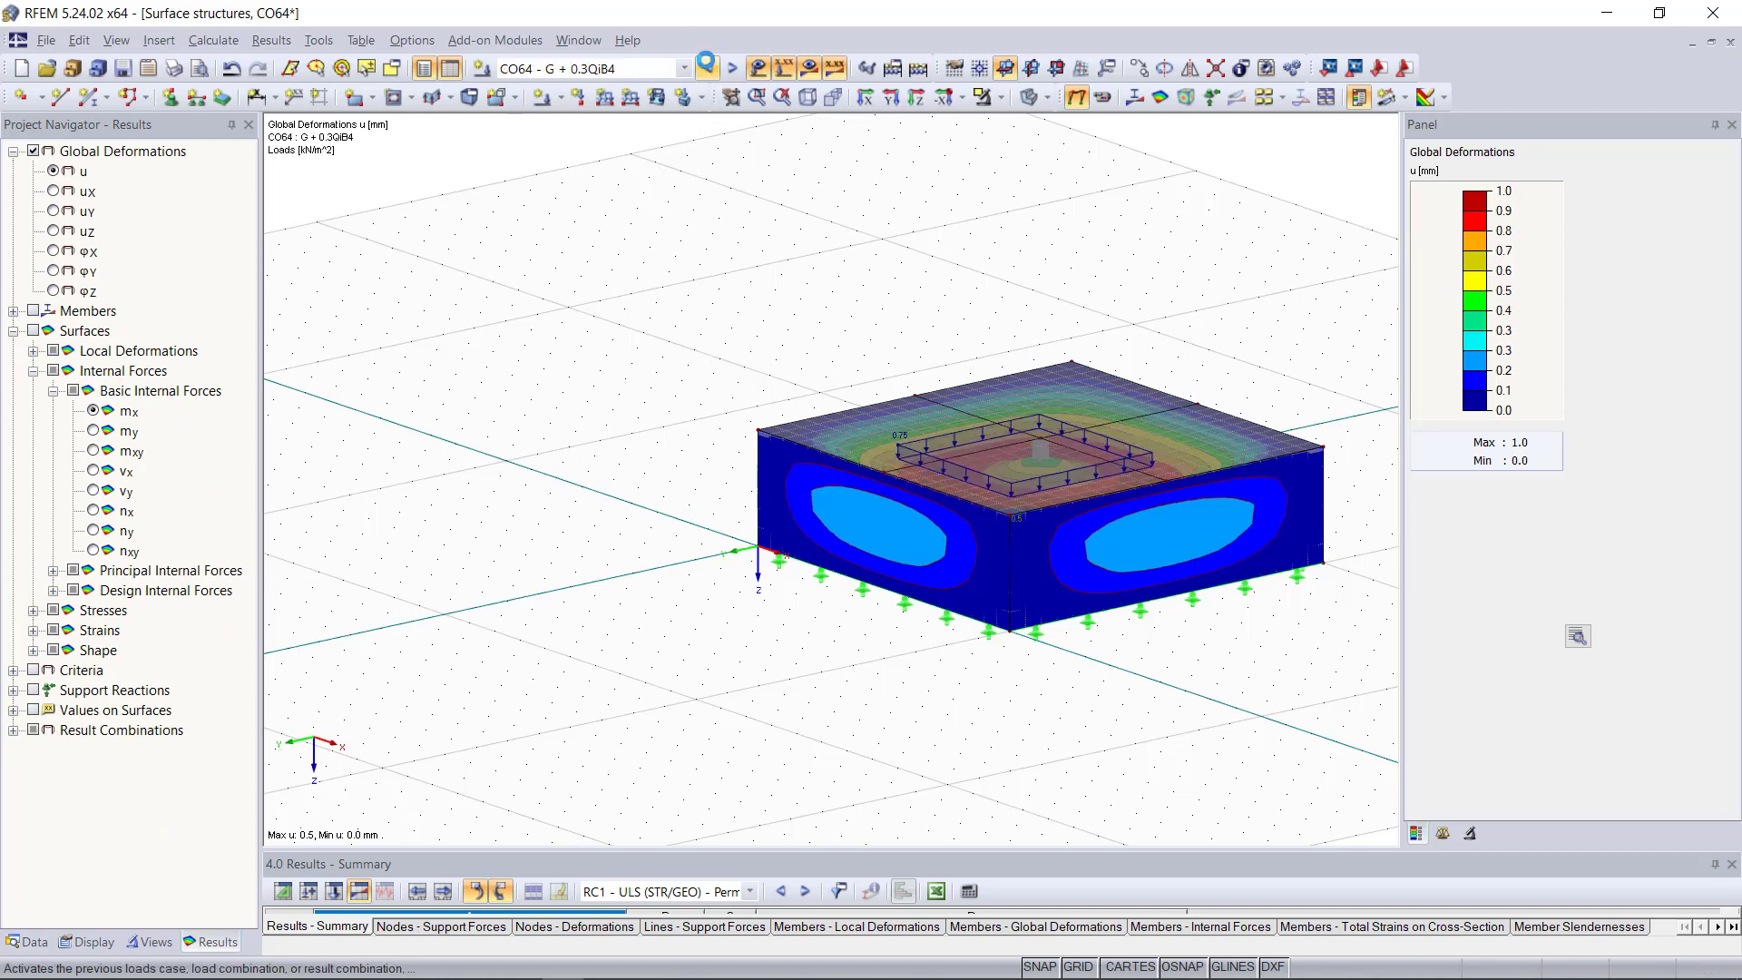
click(710, 68)
click(709, 68)
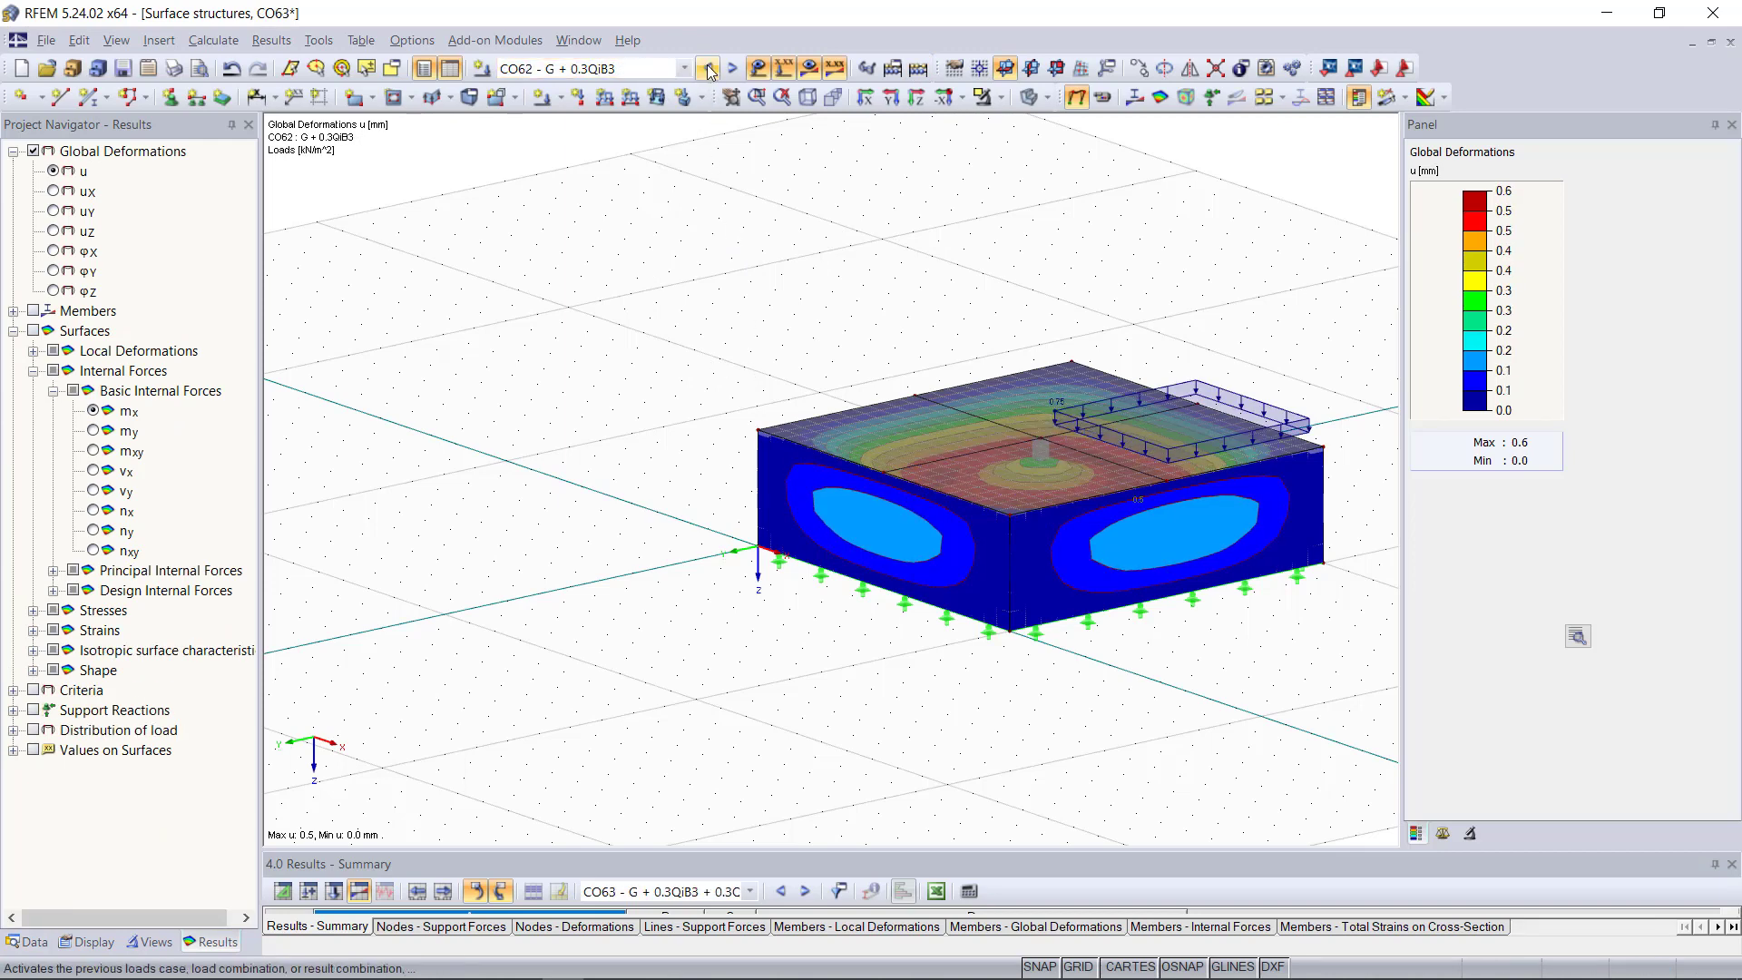
click(709, 68)
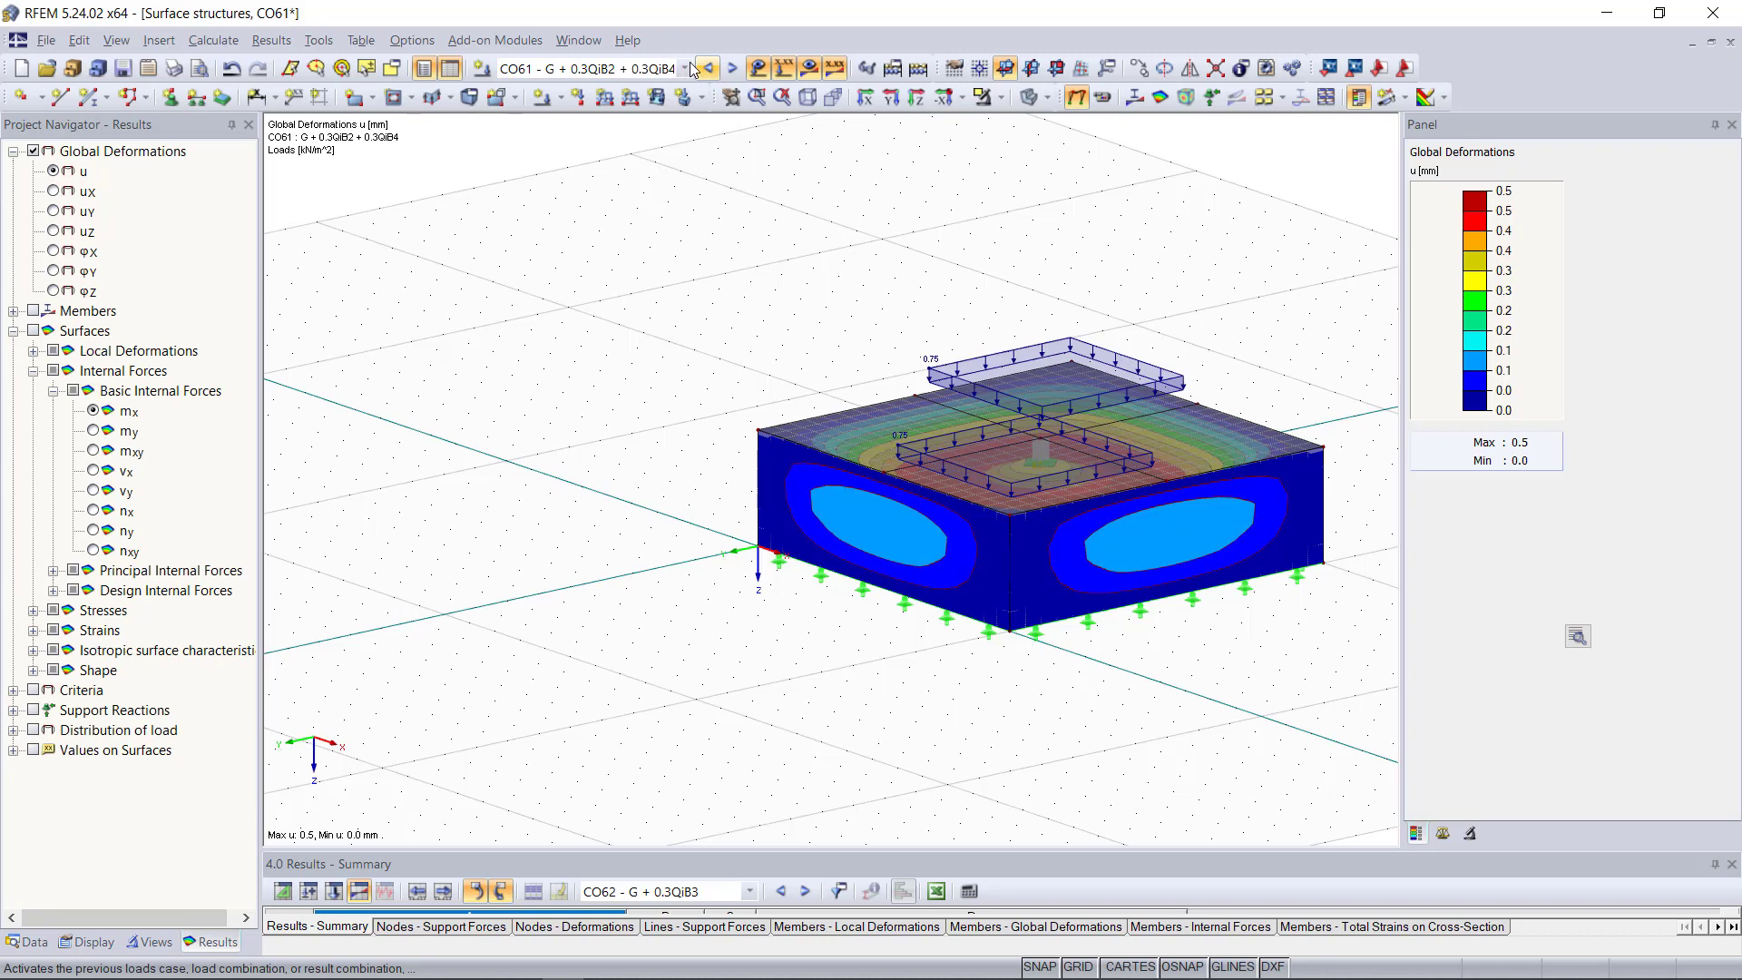
click(704, 68)
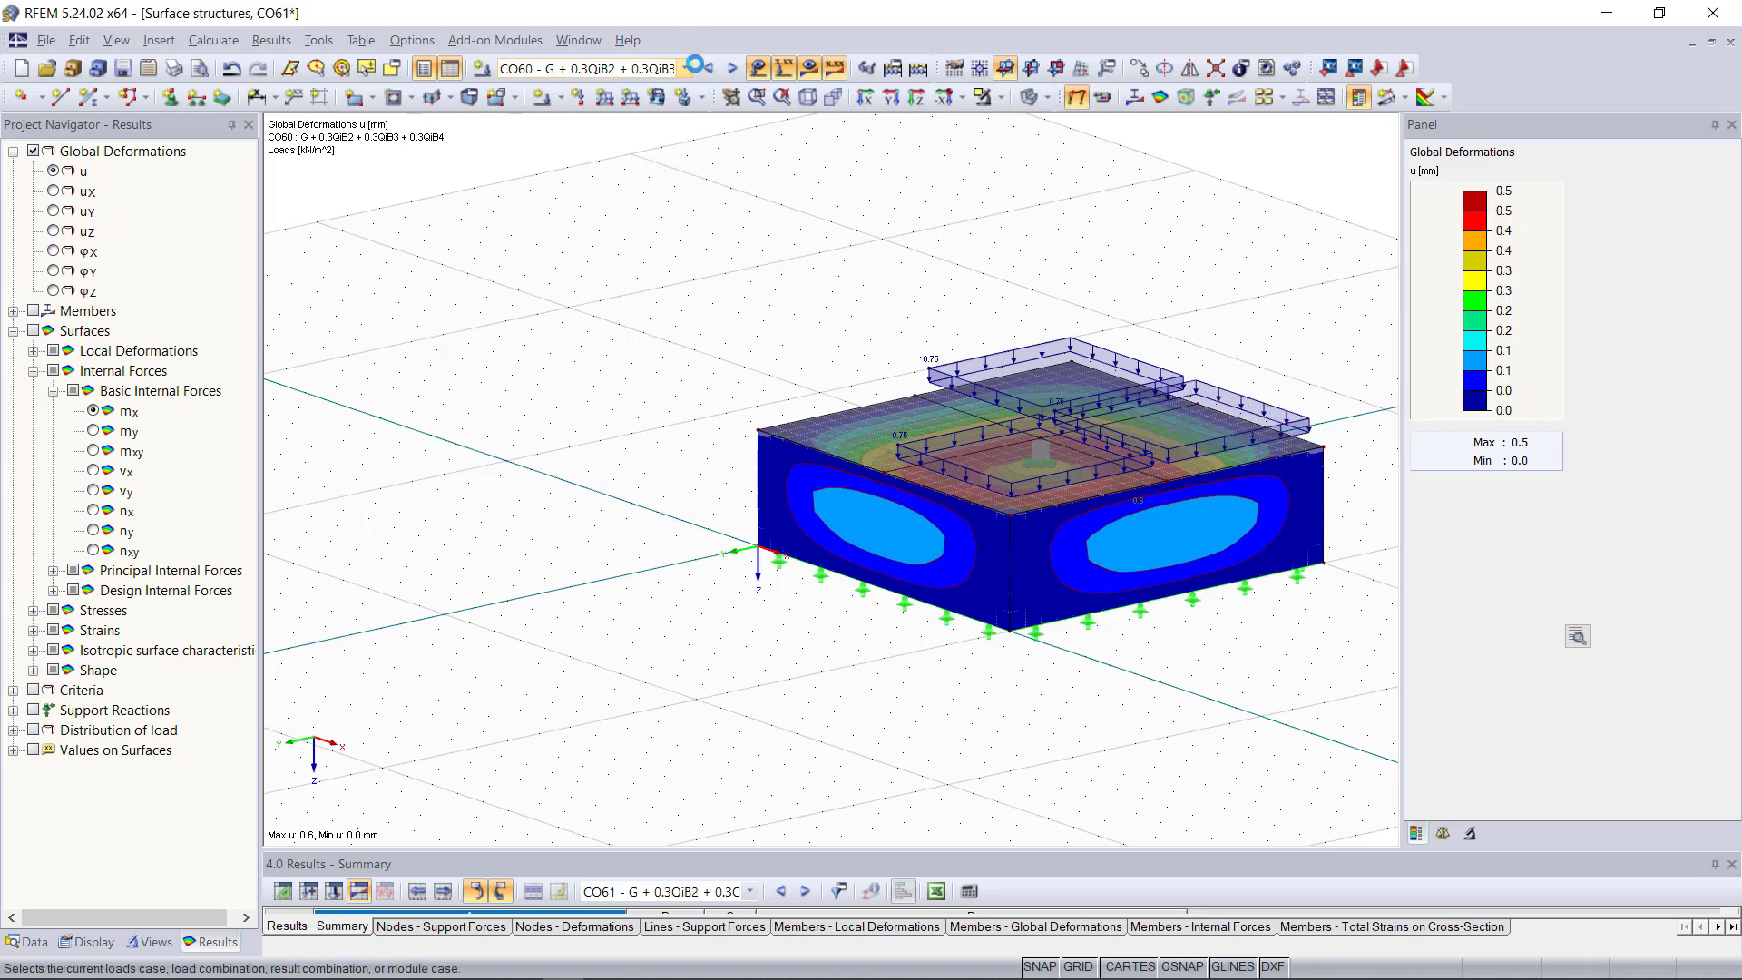
- Compare global deformations uX and u for CO60, and examine u for result combination RC3 - SLS - Frequent
click(53, 172)
click(55, 192)
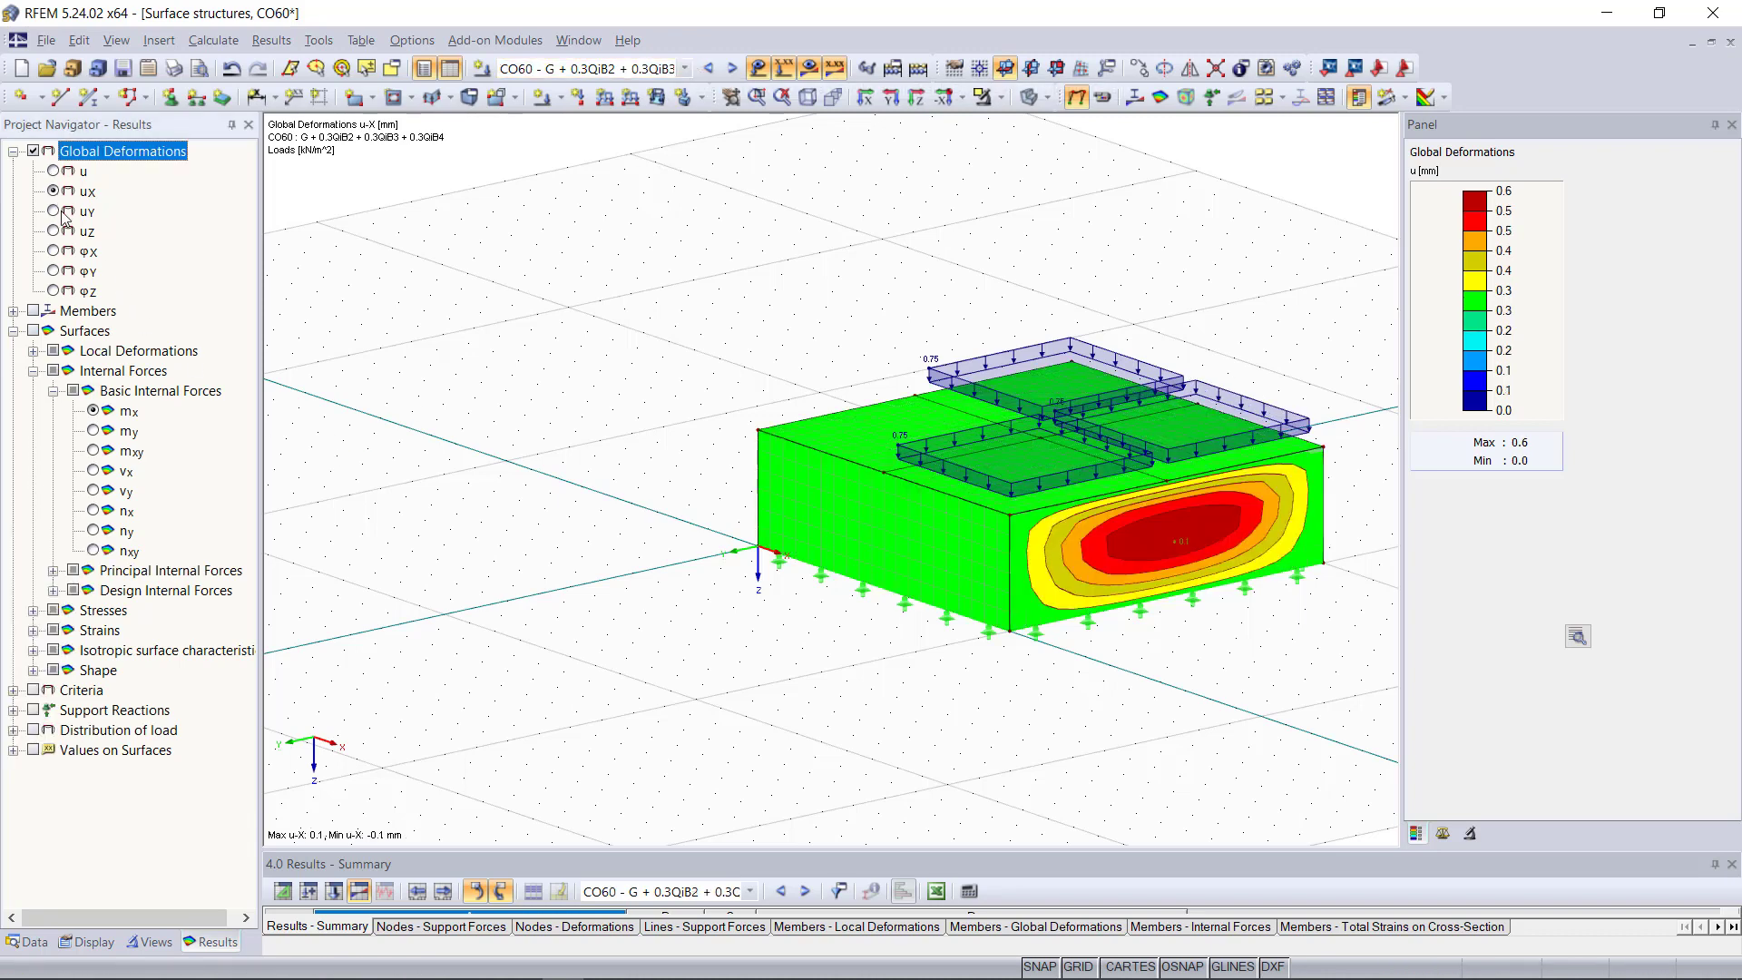
click(54, 171)
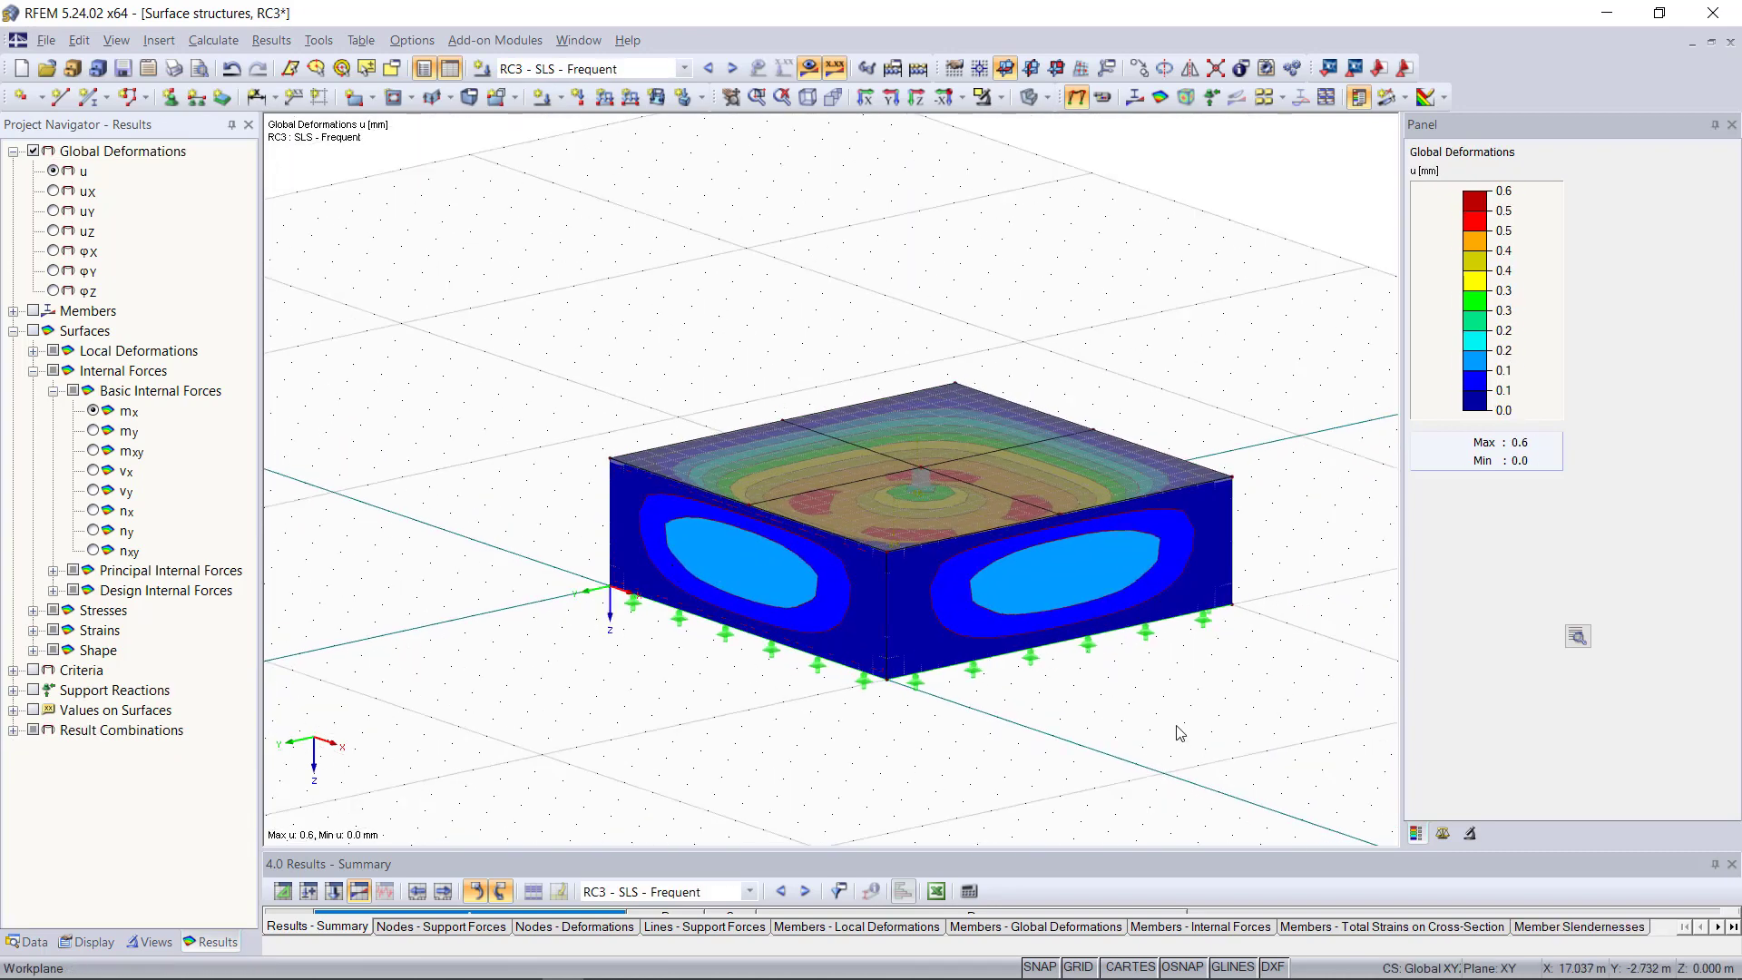
scroll(1172, 725, up, 1)
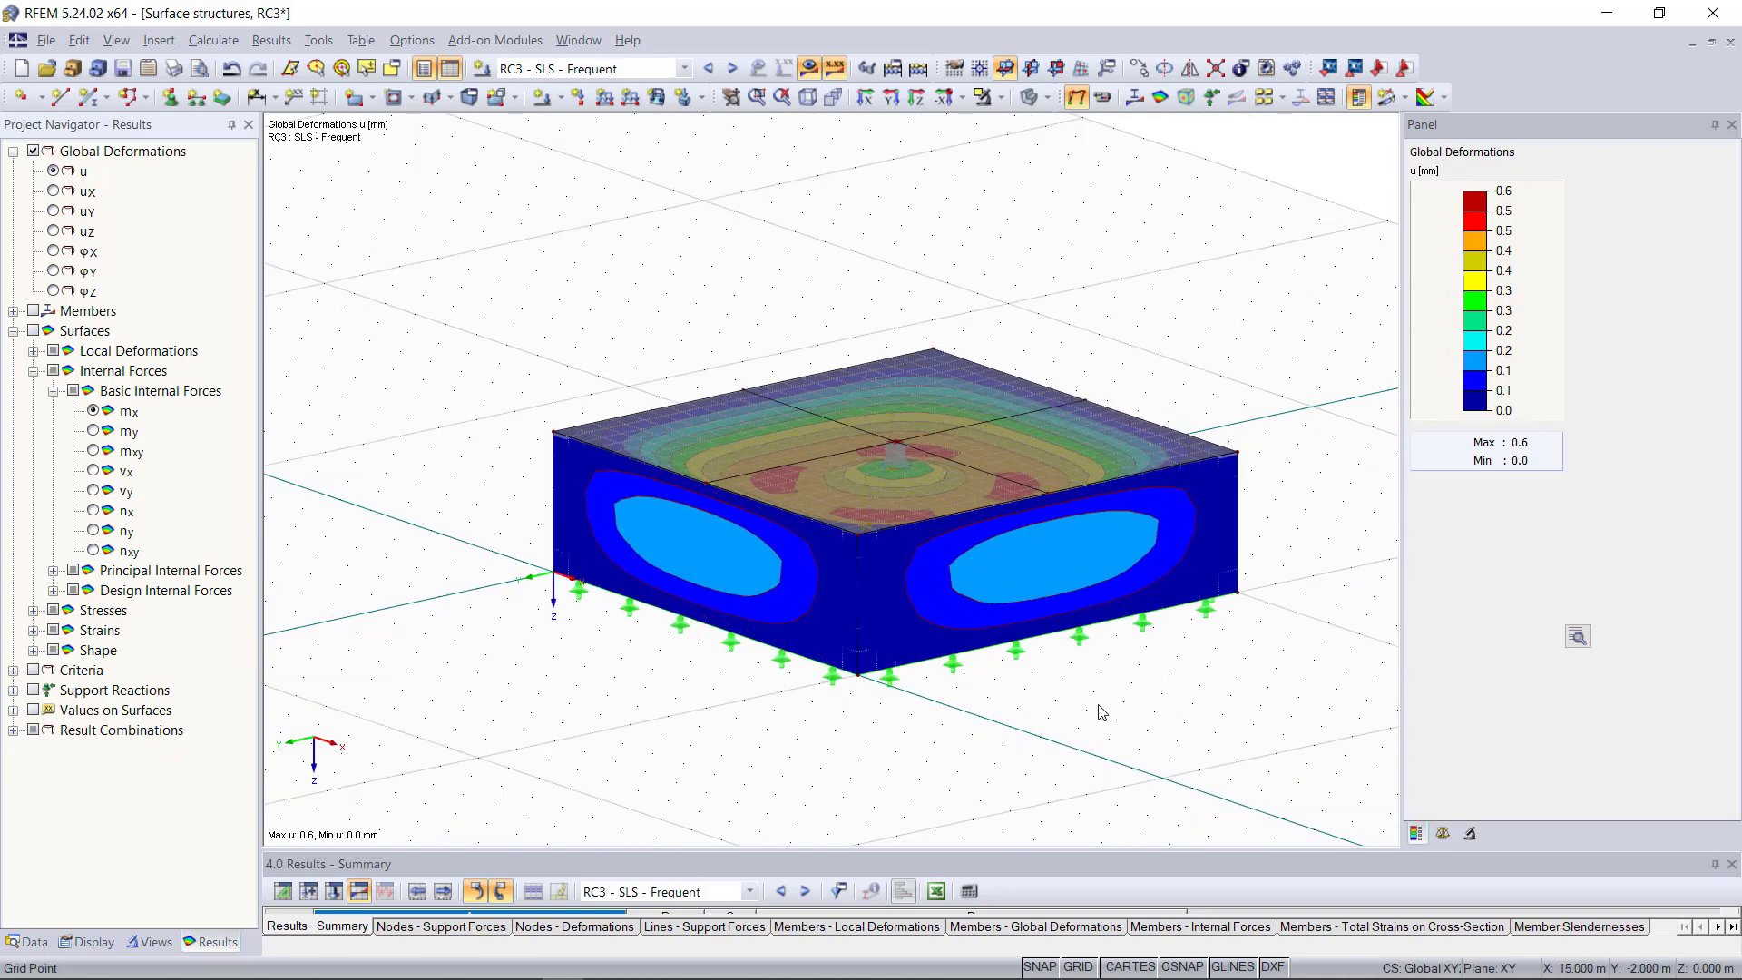